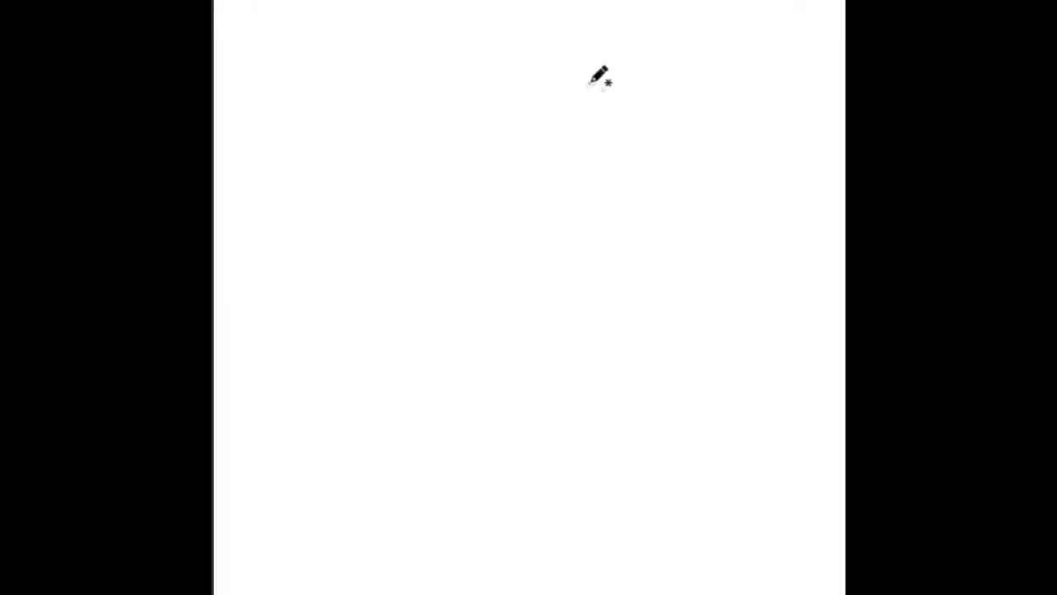
Step: Draw the forehead-and-nose profile line and the upper lip, undoing a stray loop
mouse_move(591, 81)
left_mouse_down()
mouse_move(562, 212)
mouse_move(600, 359)
left_mouse_up()
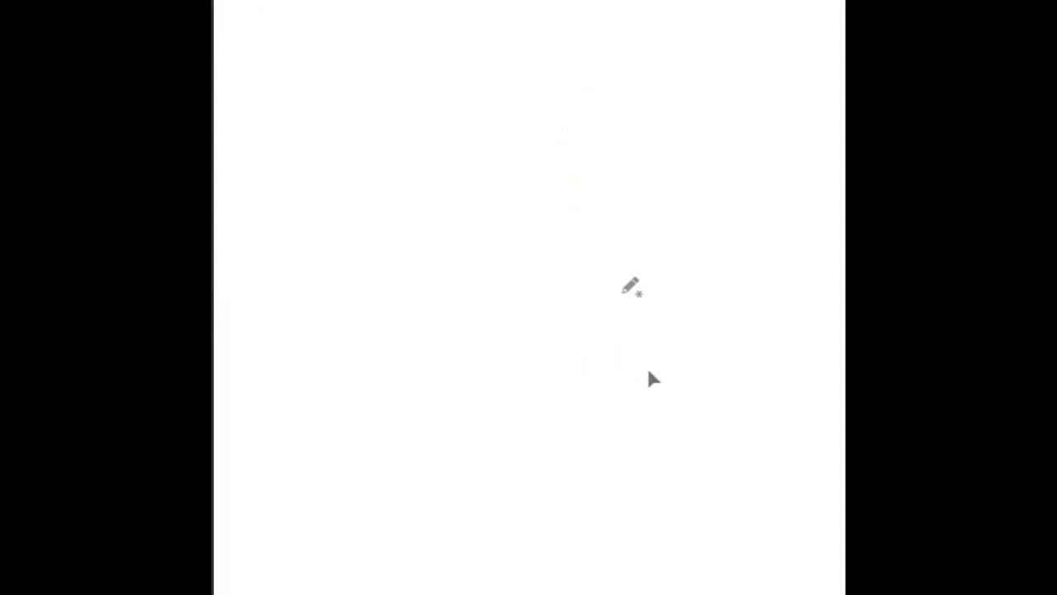
mouse_move(602, 87)
left_mouse_down()
mouse_move(585, 169)
mouse_move(612, 236)
mouse_move(615, 376)
mouse_move(665, 369)
mouse_move(644, 356)
left_mouse_up()
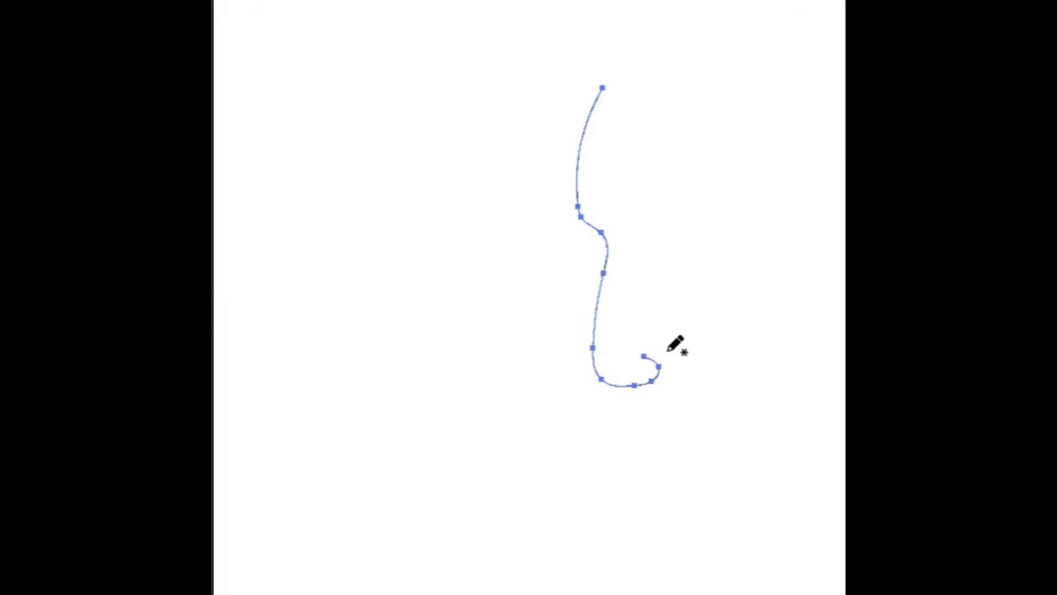
left_click(611, 436, "ctrl")
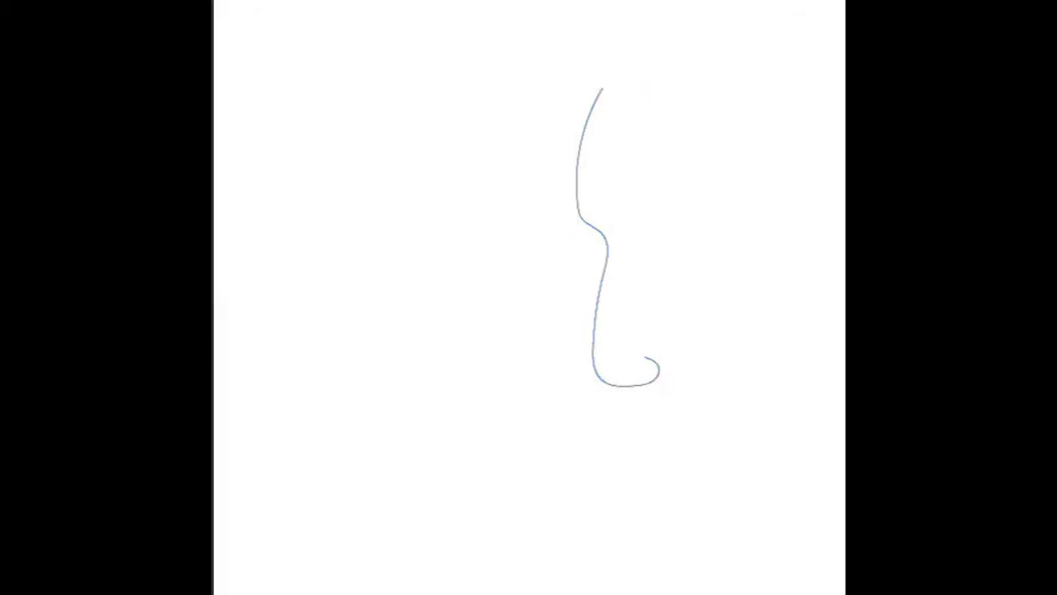
mouse_move(627, 385)
left_mouse_down()
mouse_move(632, 408)
mouse_move(688, 413)
mouse_move(700, 427)
left_mouse_up()
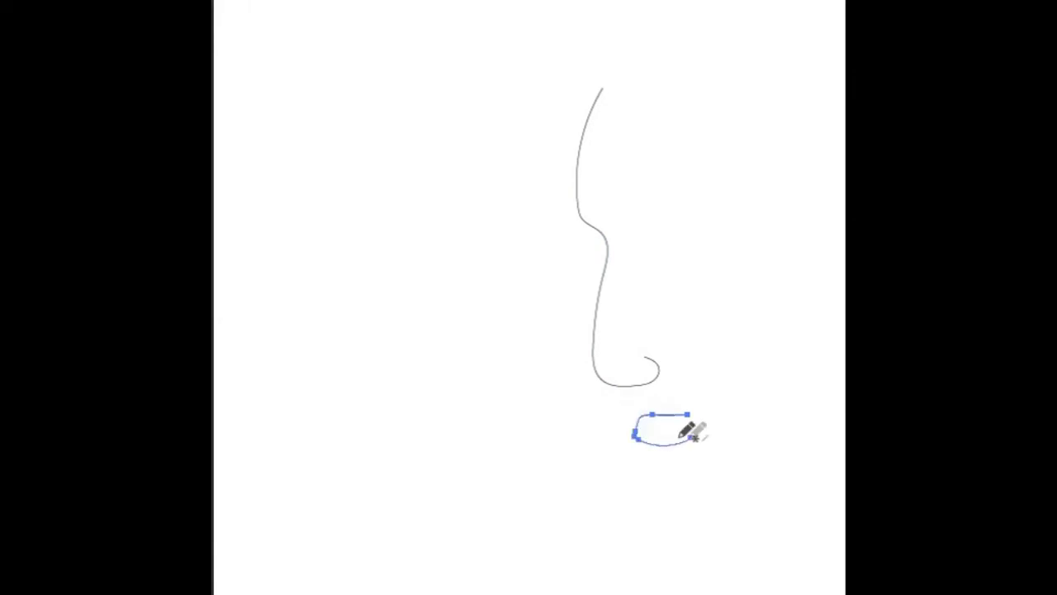
key("ctrl+z")
left_click(664, 465, "ctrl")
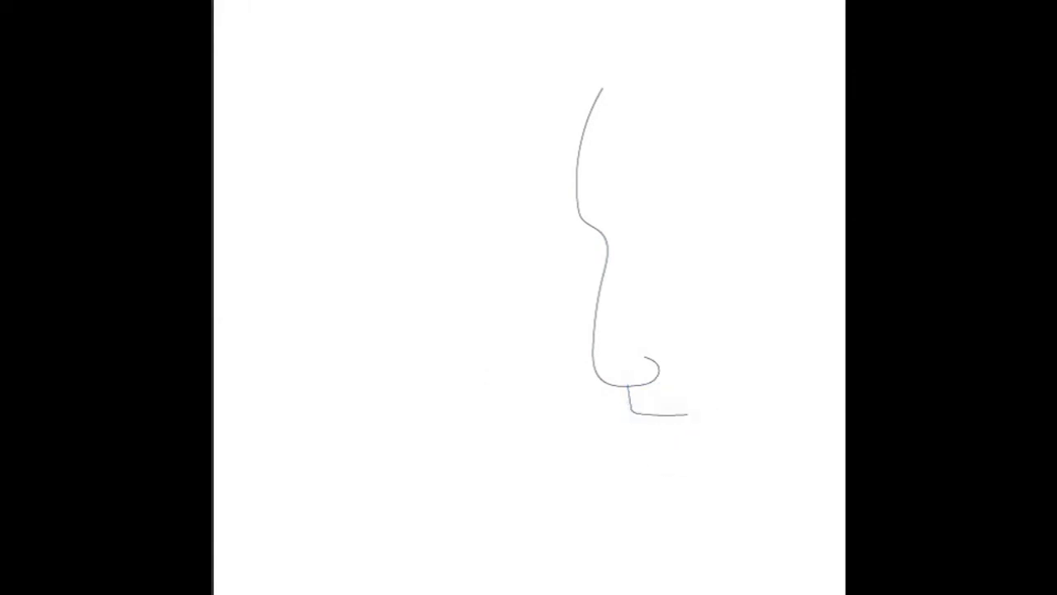
Step: Draw the lower lip, the chin-and-jaw line and a long back-of-head curve
mouse_move(640, 412)
left_mouse_down()
mouse_move(679, 442)
mouse_move(621, 568)
left_mouse_up()
key("ctrl+z")
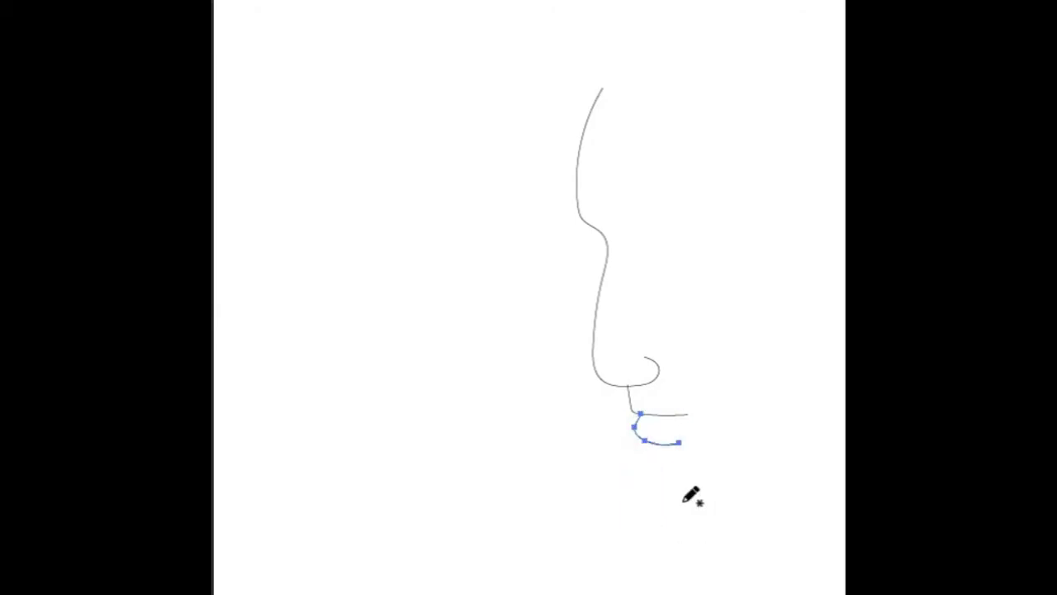
left_click(667, 303, "ctrl")
mouse_move(649, 445)
left_mouse_down()
mouse_move(588, 566)
mouse_move(786, 505)
left_mouse_up()
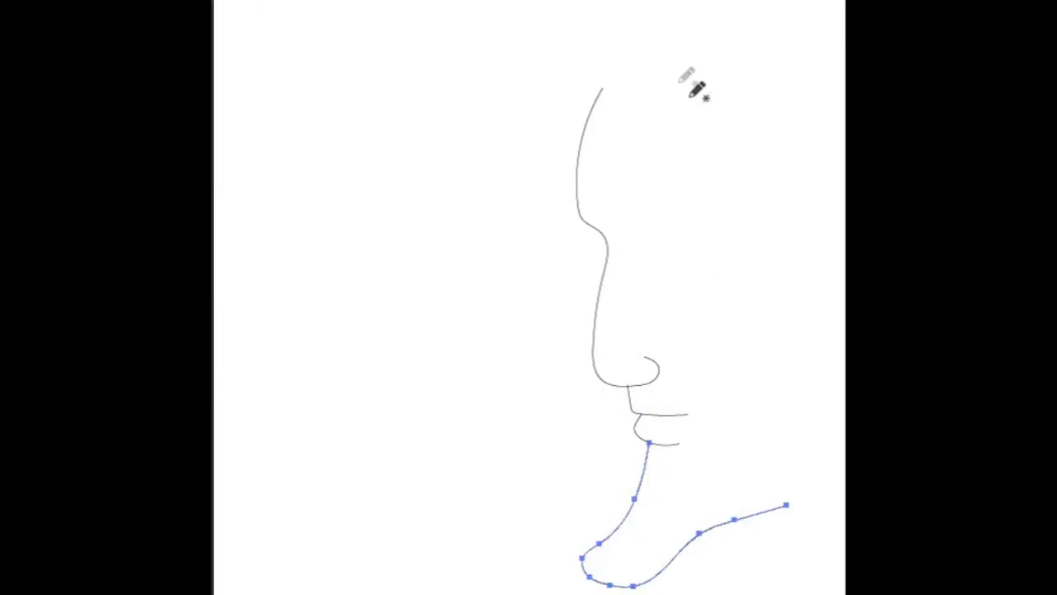
mouse_move(685, 71)
left_mouse_down()
mouse_move(803, 516)
mouse_move(798, 591)
left_mouse_up()
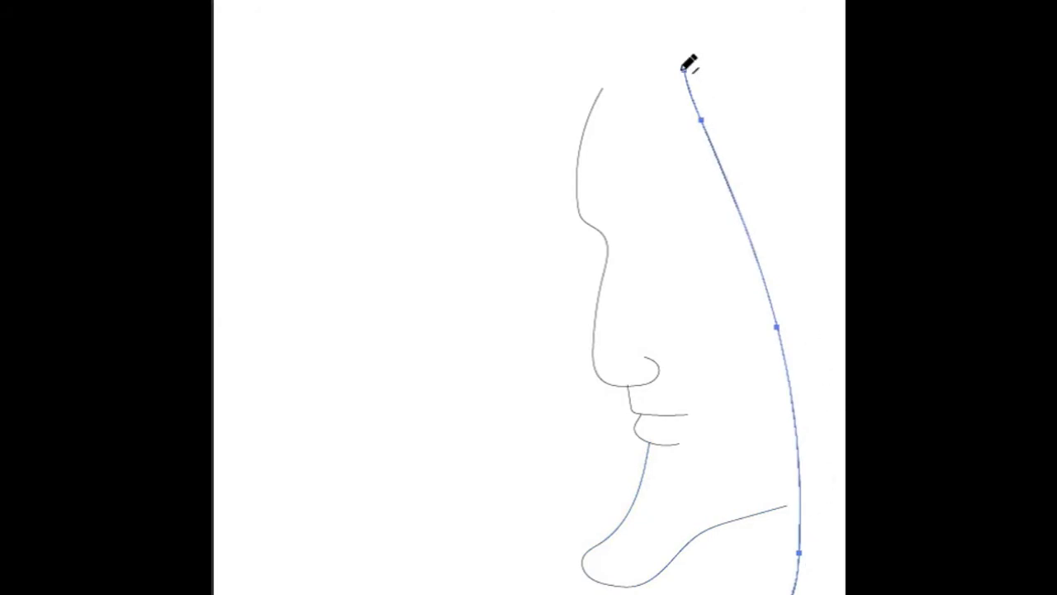
Step: Draw the headband above the forehead and the headdress lines rising from it
left_click(650, 127, "ctrl")
key("p")
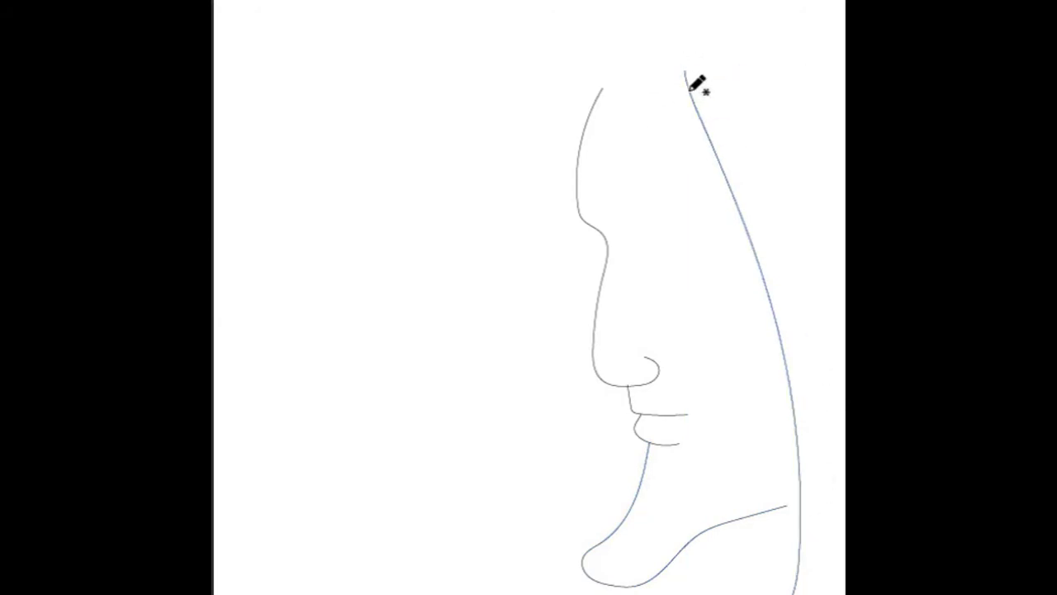
mouse_move(685, 73)
left_mouse_down()
mouse_move(601, 86)
mouse_move(598, 50)
mouse_move(677, 43)
mouse_move(684, 64)
left_mouse_up()
left_click(624, 97, "ctrl")
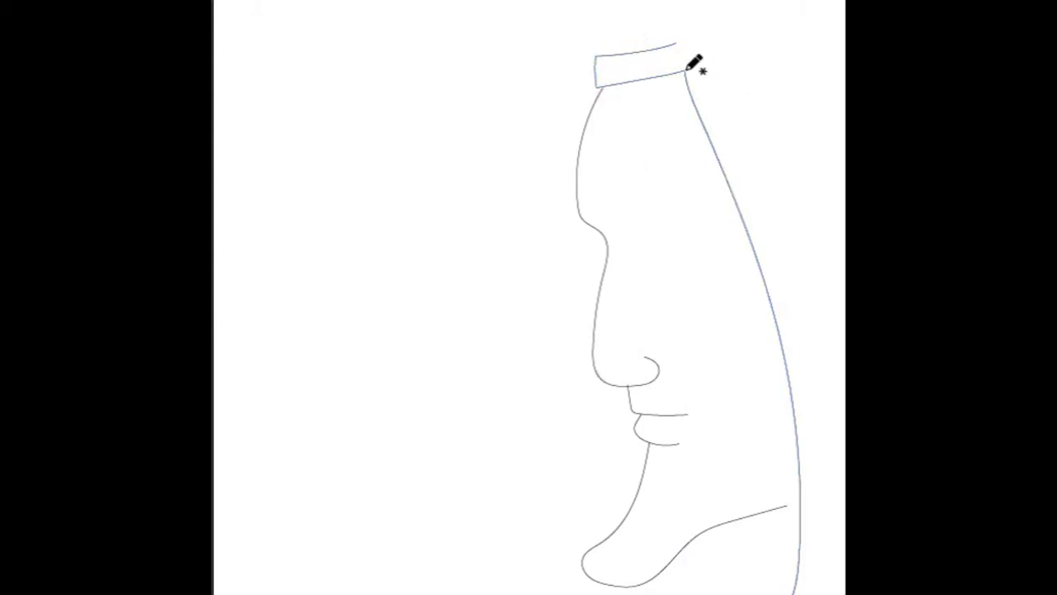
left_click_drag(686, 70, 690, 32)
left_click_drag(602, 53, 583, 2)
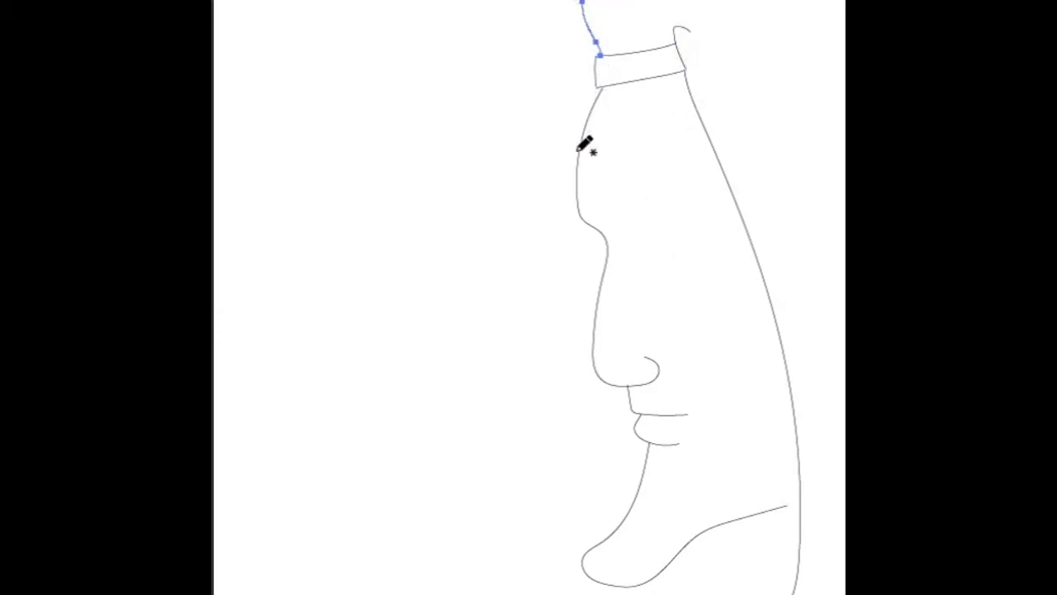
Step: Try curls at the band's left end, undo the misses, and zoom in there
left_click_drag(596, 85, 594, 76)
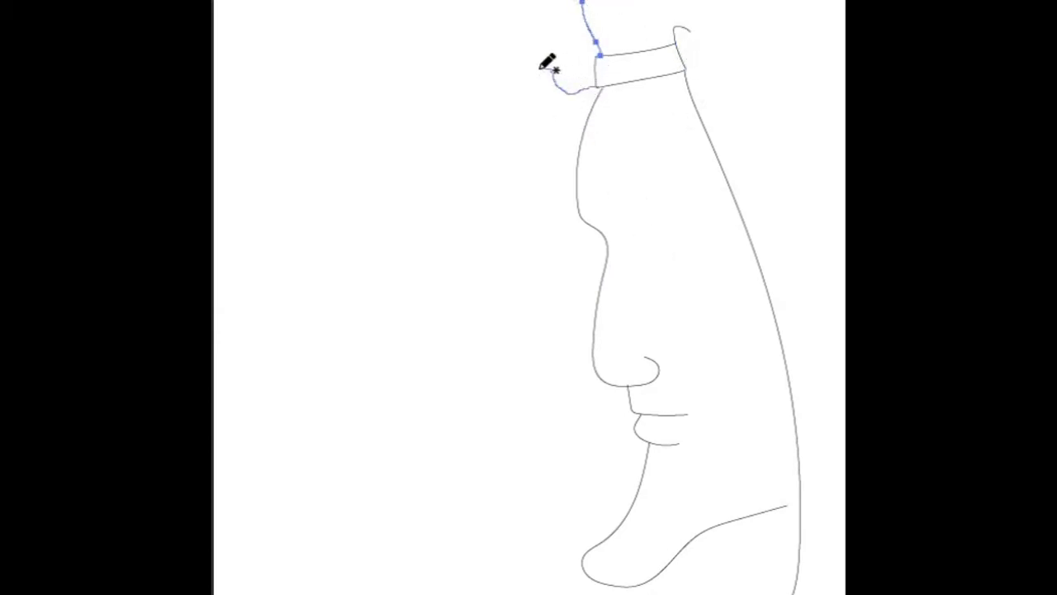
key("ctrl+z")
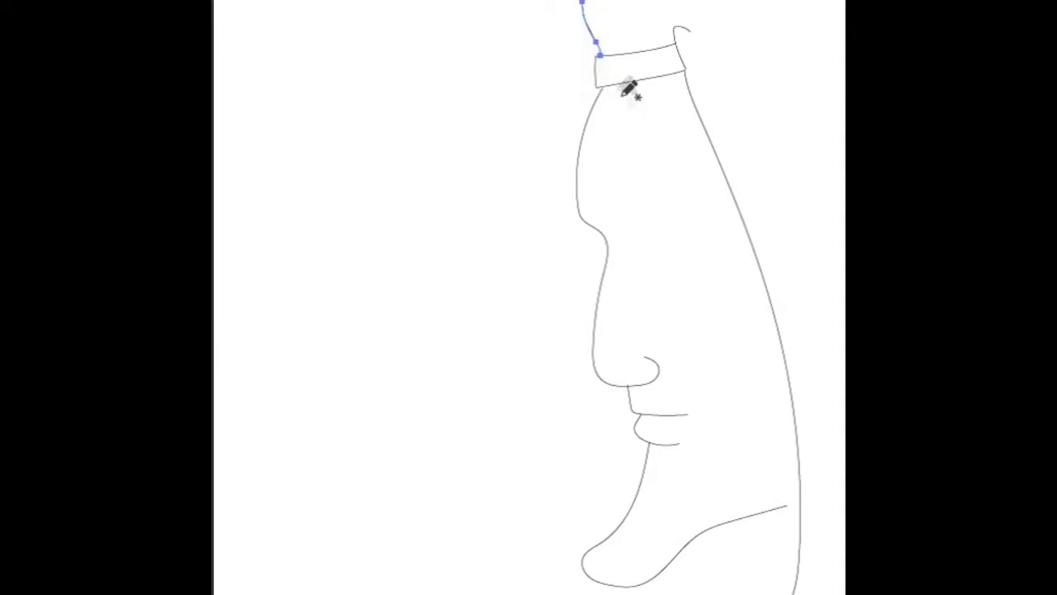
mouse_move(605, 80)
left_mouse_down()
mouse_move(568, 75)
mouse_move(594, 74)
left_mouse_up()
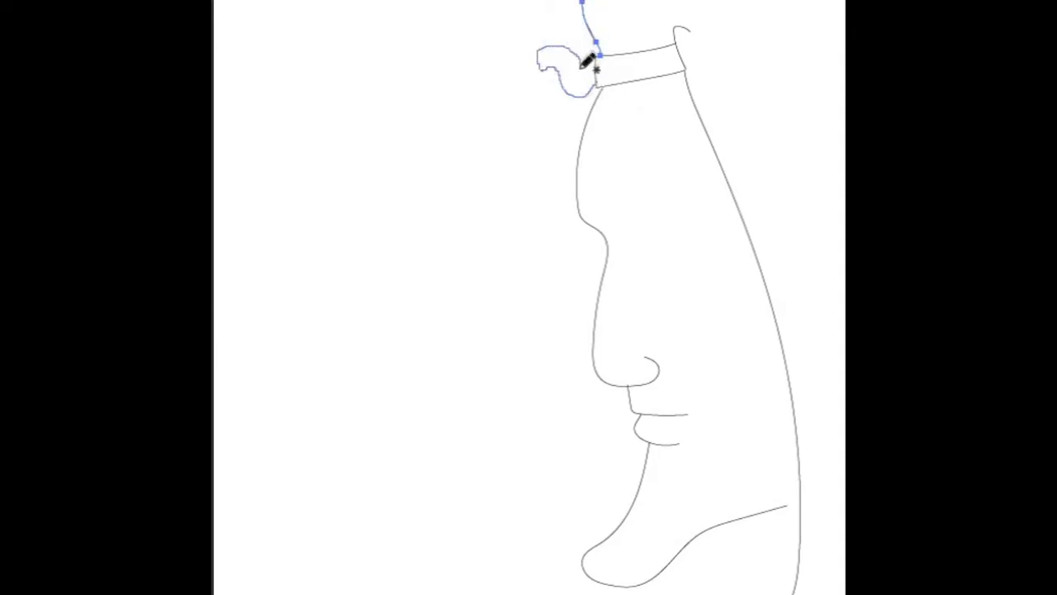
key("ctrl+z")
mouse_move(624, 82)
left_mouse_down()
mouse_move(601, 86)
mouse_move(283, 562)
mouse_move(487, 278)
left_mouse_up()
left_click(487, 278)
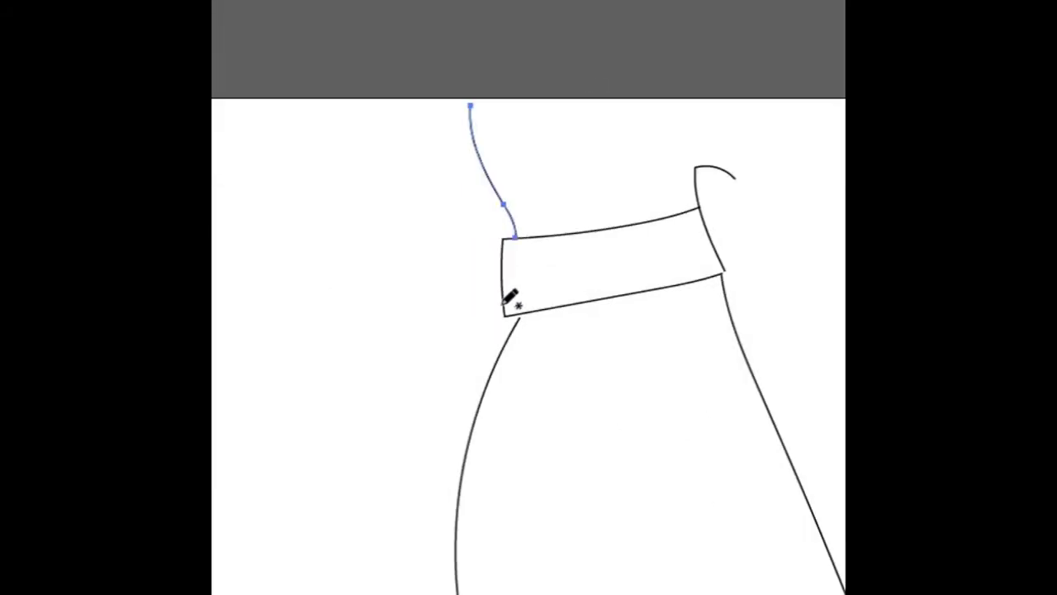
Step: Draw the looping curl at the band's front corner, then zoom back out to the whole page
left_click_drag(503, 309, 502, 273)
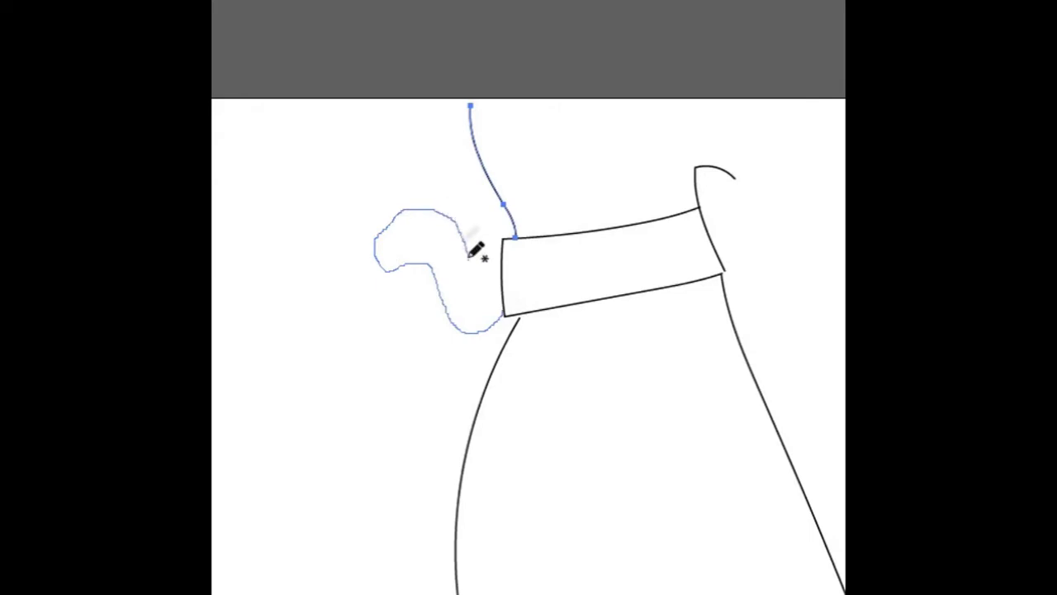
left_click_drag(503, 274, 501, 309)
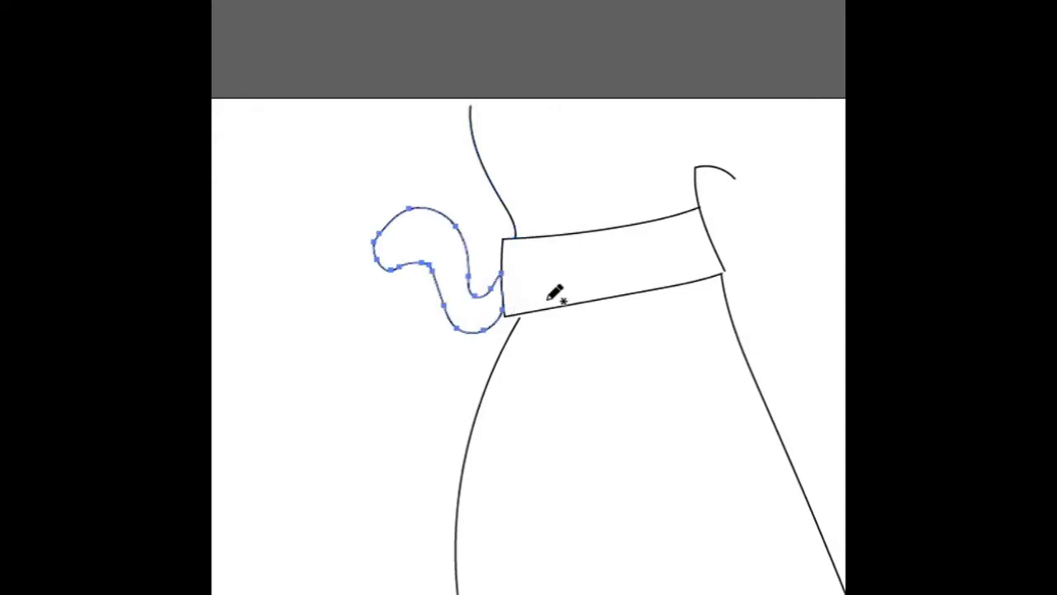
right_click(213, 176)
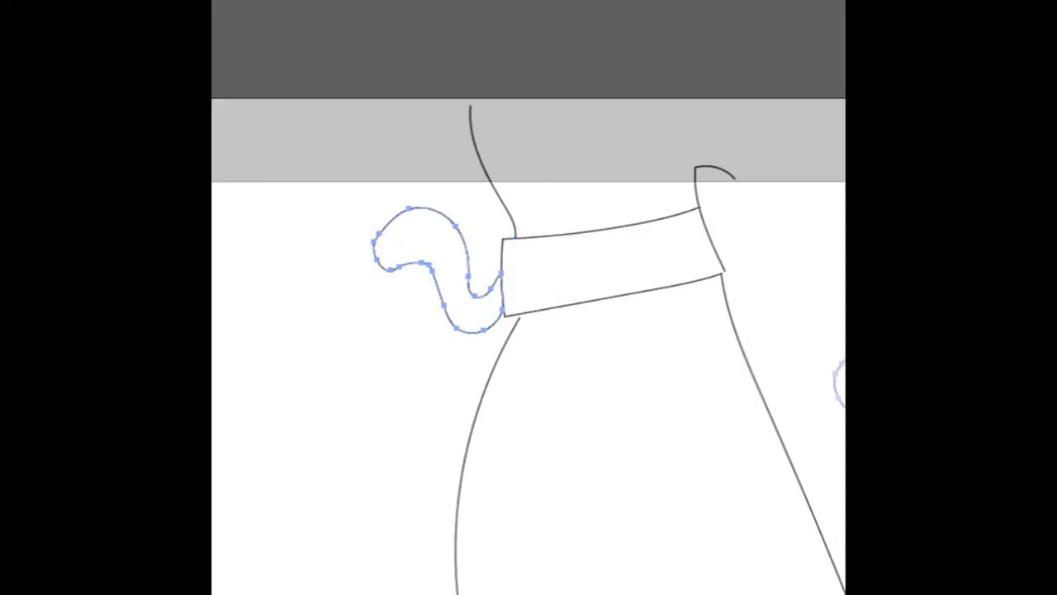
left_click(828, 471, "alt")
left_click(657, 437, "alt")
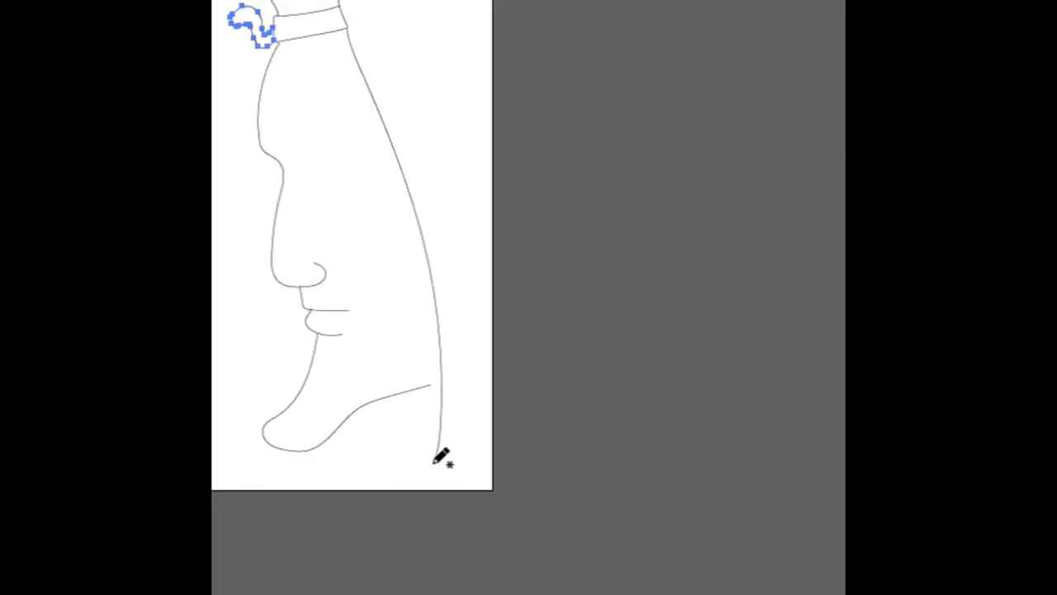
Step: Extend the jaw into a neck line running down to the page bottom
left_click_drag(429, 464, 415, 497)
key("ctrl+z")
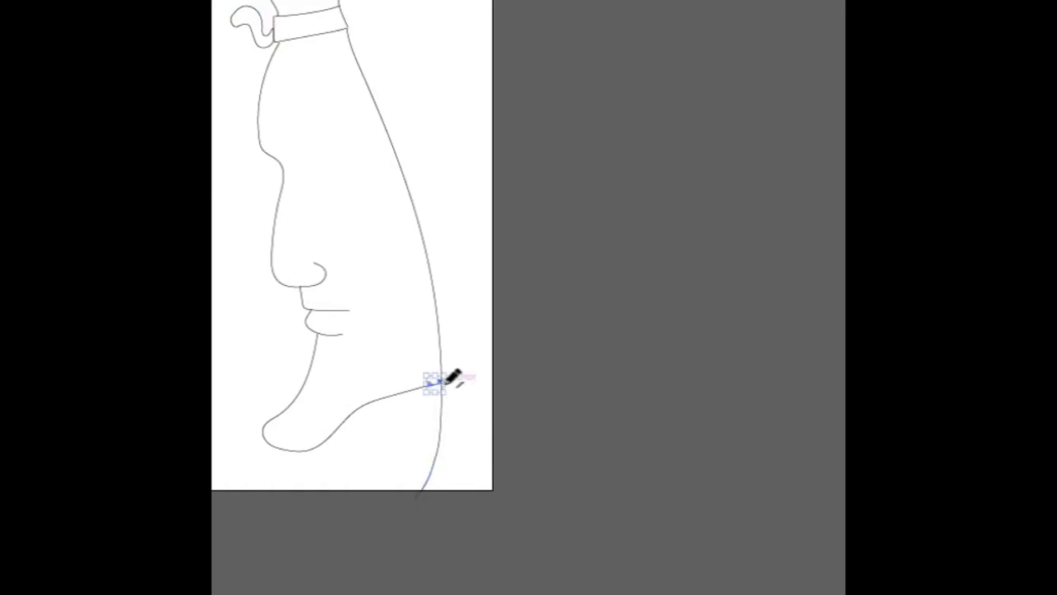
key("v")
key("n")
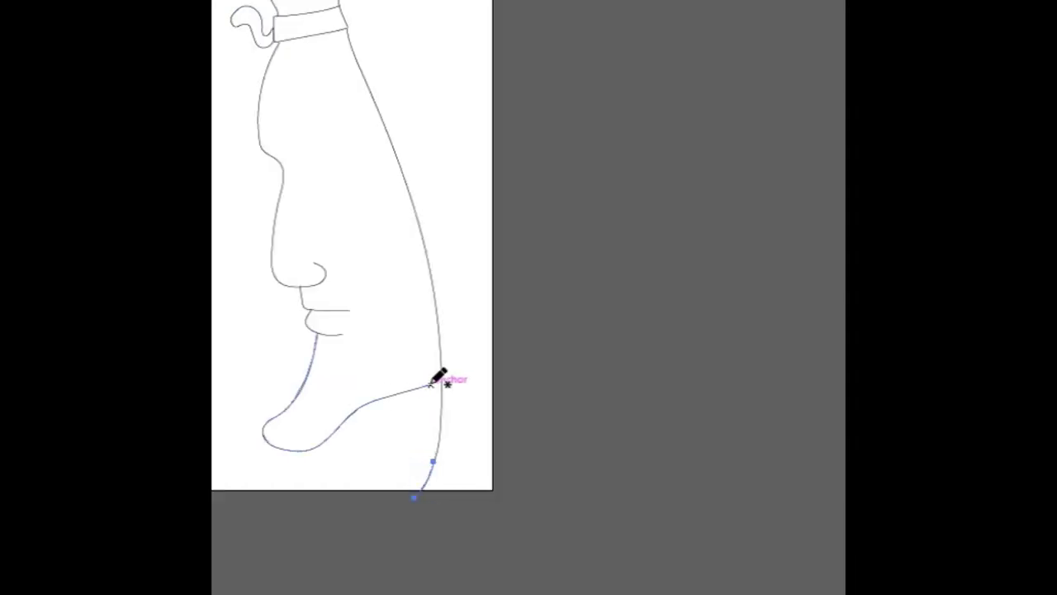
mouse_move(432, 385)
left_mouse_down()
mouse_move(405, 396)
mouse_move(370, 493)
left_mouse_up()
mouse_move(286, 134)
left_mouse_down()
mouse_move(323, 122)
mouse_move(289, 139)
left_mouse_up()
Step: Redraw the eyebrow stroke after undoing the first try, and zoom in on it
key("ctrl+z")
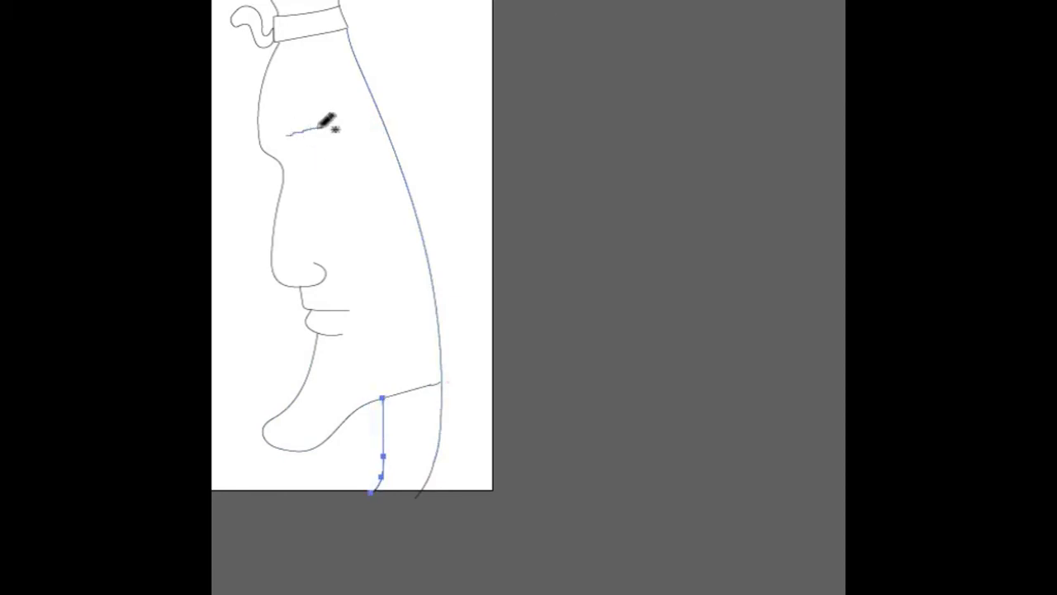
left_click_drag(285, 134, 345, 133)
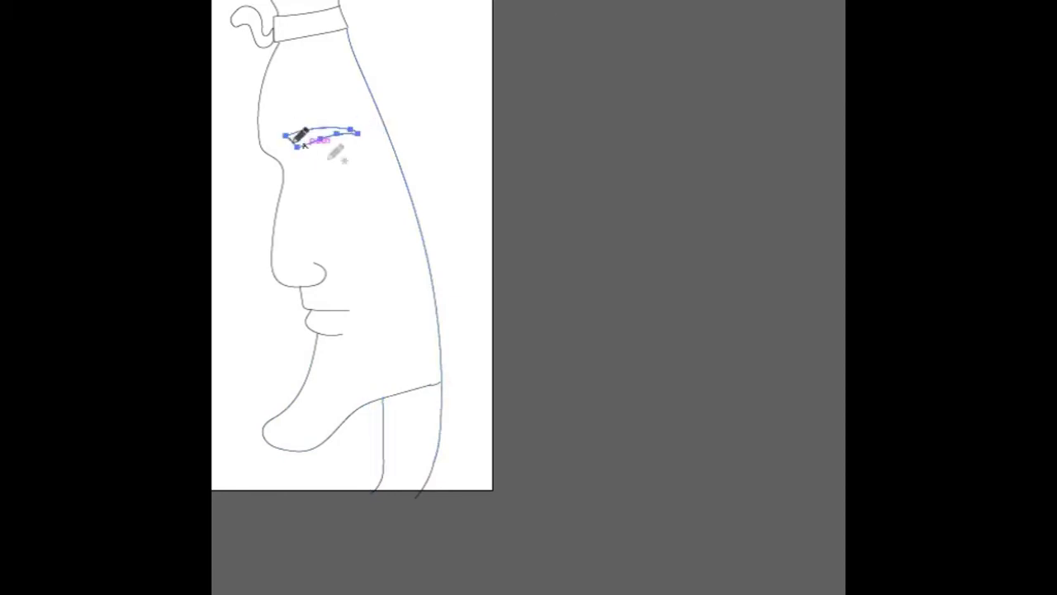
key("z")
left_click(292, 207)
left_click(421, 288)
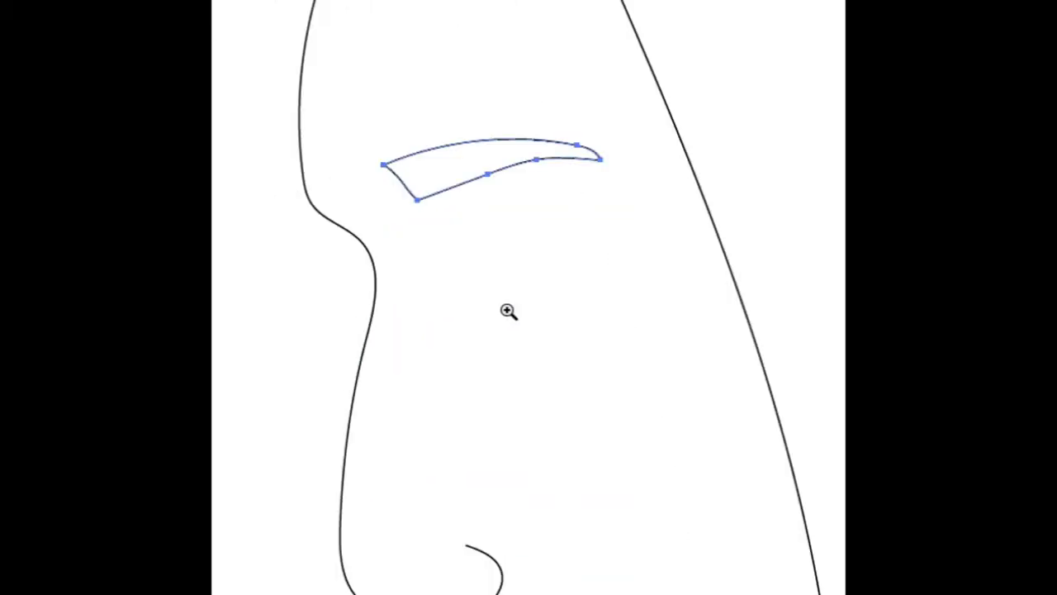
Step: Draw the almond eye outline, the iris line inside it and the eyelid crease above
mouse_move(450, 222)
left_mouse_down()
mouse_move(555, 213)
mouse_move(520, 254)
mouse_move(472, 241)
mouse_move(452, 223)
left_mouse_up()
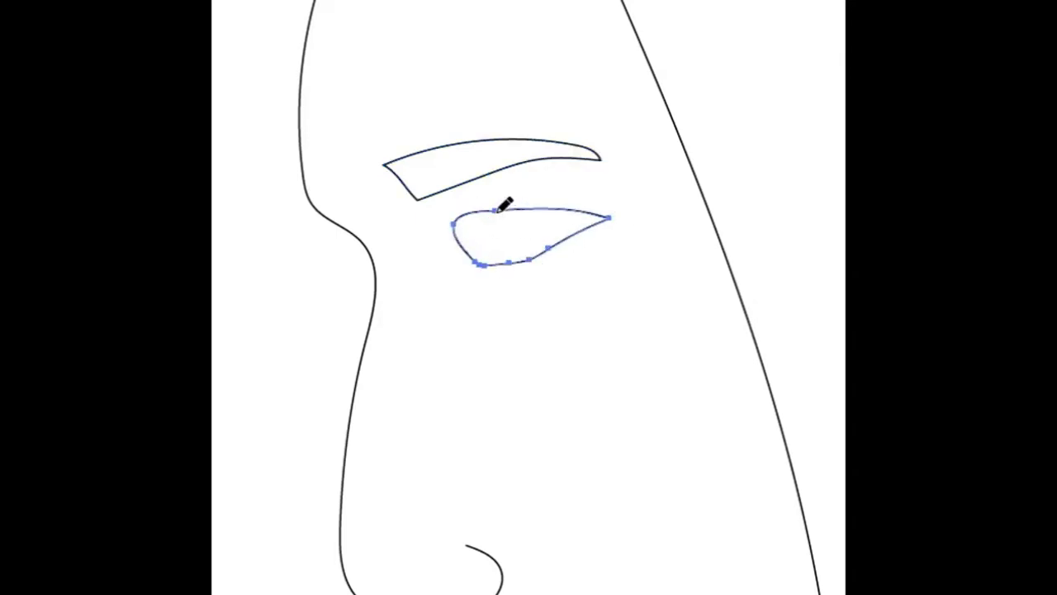
left_click(491, 288, "ctrl")
left_click_drag(492, 213, 515, 263)
key("ctrl+z")
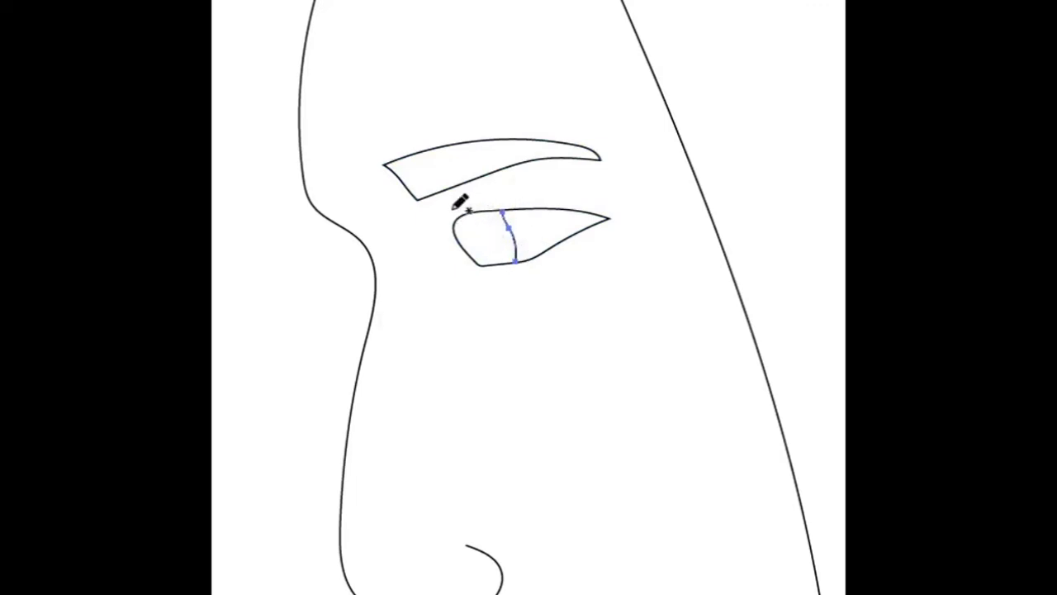
left_click_drag(448, 212, 570, 195)
left_click_drag(487, 281, 520, 288)
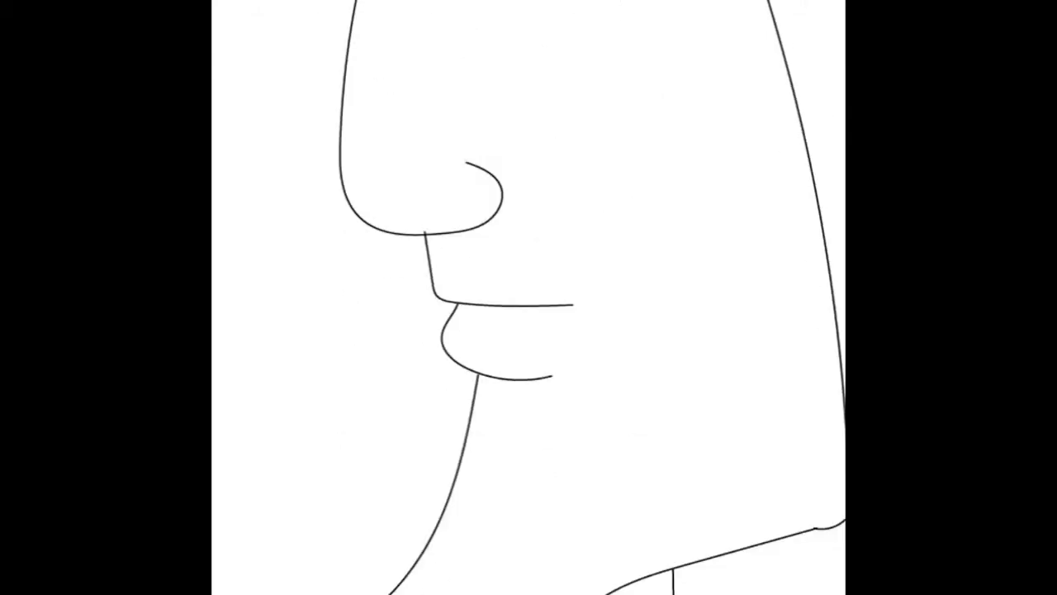
Step: Draw a curved line along the neck and three stacked arcs across the beard
left_click_drag(663, 279, 652, 219)
key("ctrl+z")
mouse_move(643, 528)
left_mouse_down()
mouse_move(548, 416)
mouse_move(471, 388)
left_mouse_up()
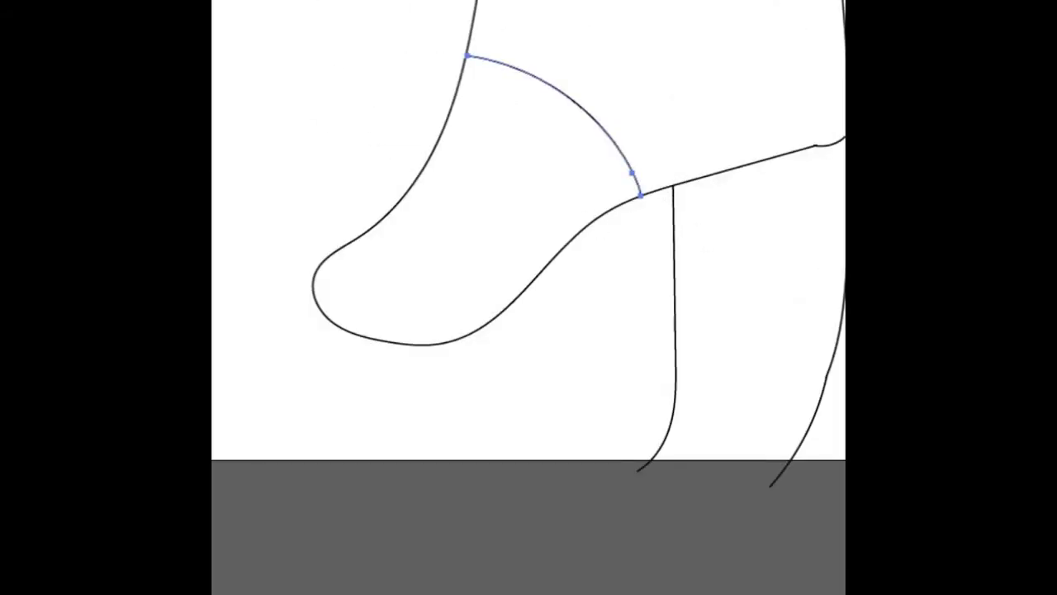
mouse_move(677, 469)
left_mouse_down()
mouse_move(675, 423)
mouse_move(541, 314)
mouse_move(473, 298)
left_mouse_up()
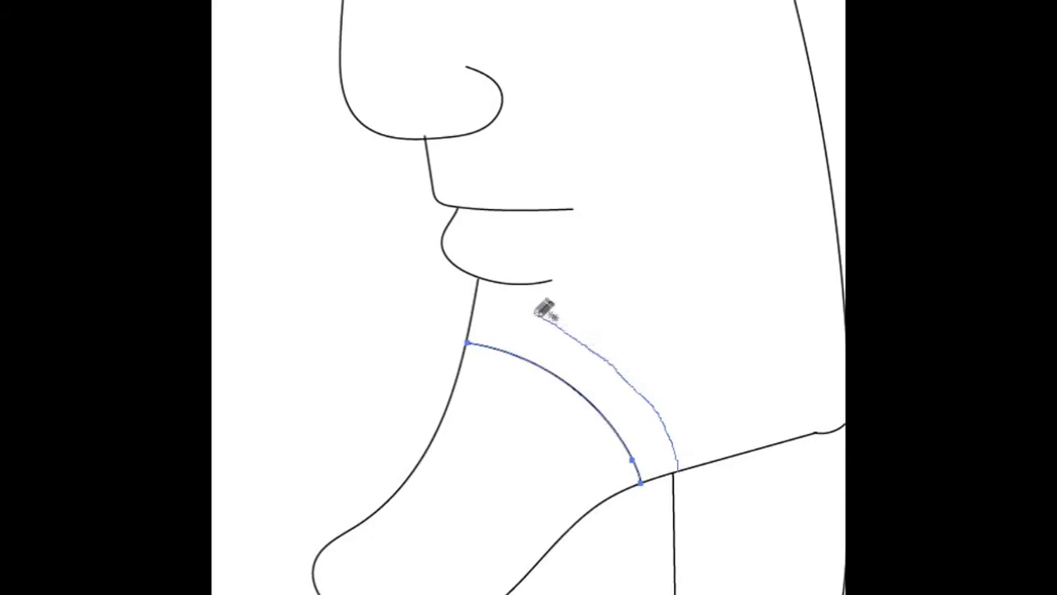
mouse_move(598, 501)
left_mouse_down()
mouse_move(512, 418)
mouse_move(453, 394)
left_mouse_up()
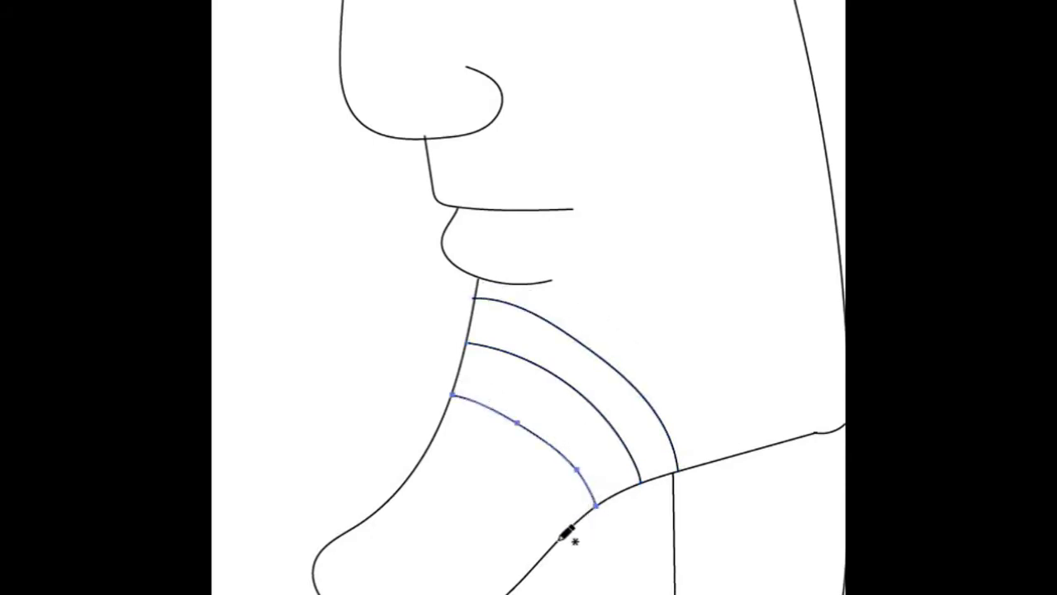
mouse_move(561, 538)
left_mouse_down()
mouse_move(477, 458)
mouse_move(429, 445)
left_mouse_up()
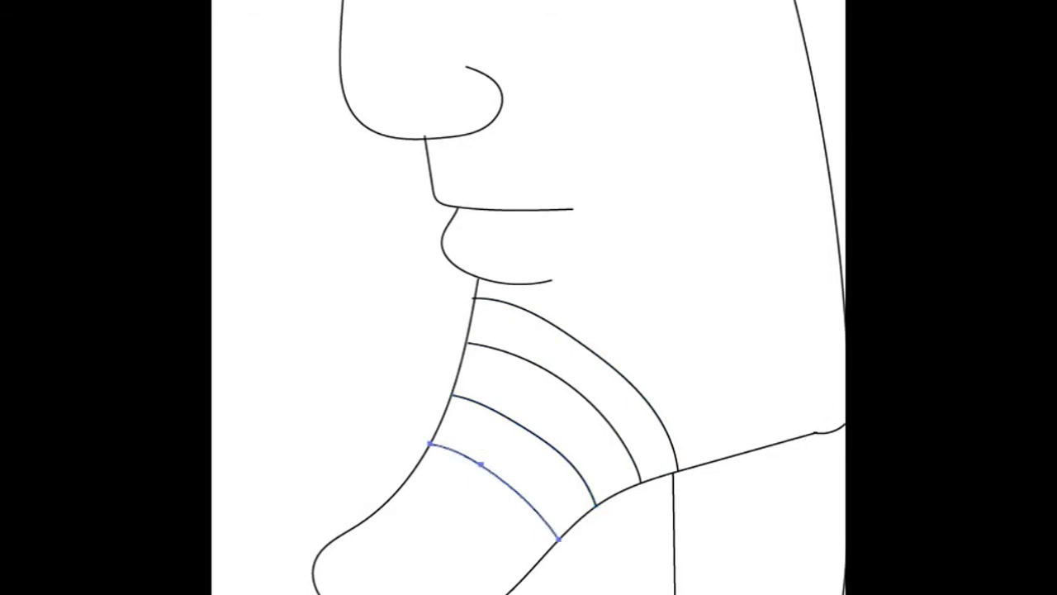
scroll(529, 297, "down", 5)
Step: Add a curved stripe near the beard tip, discarding stray strokes, and adjust the zoom
left_click_drag(518, 245, 466, 178)
key("ctrl+z")
mouse_move(537, 234)
left_mouse_down()
mouse_move(402, 165)
mouse_move(525, 236)
left_mouse_up()
key("ctrl+z")
key("v")
key("n")
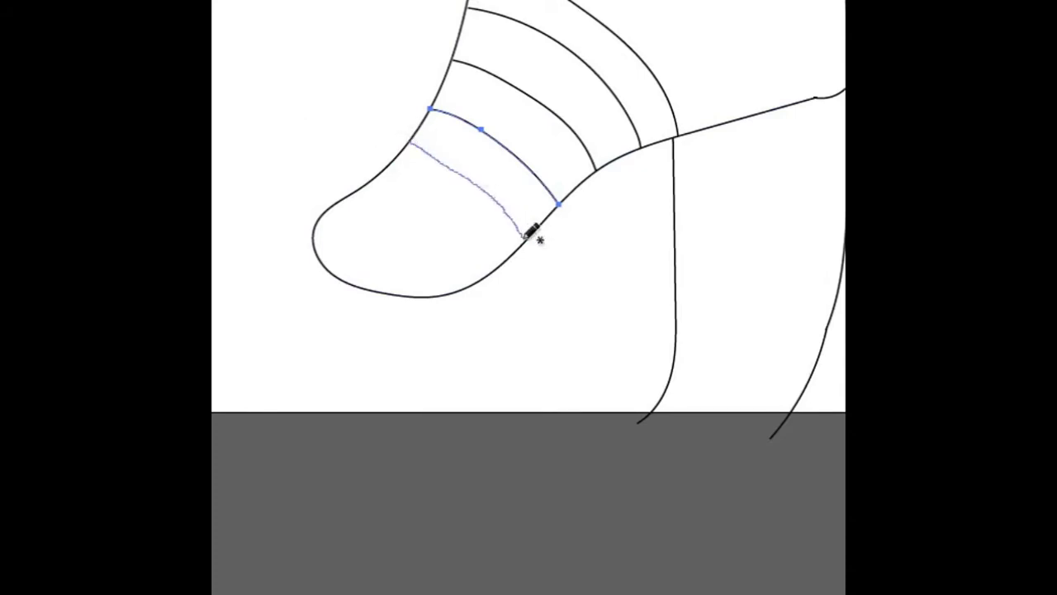
mouse_move(483, 278)
left_mouse_down()
mouse_move(377, 174)
mouse_move(417, 280)
left_mouse_up()
key("ctrl+z")
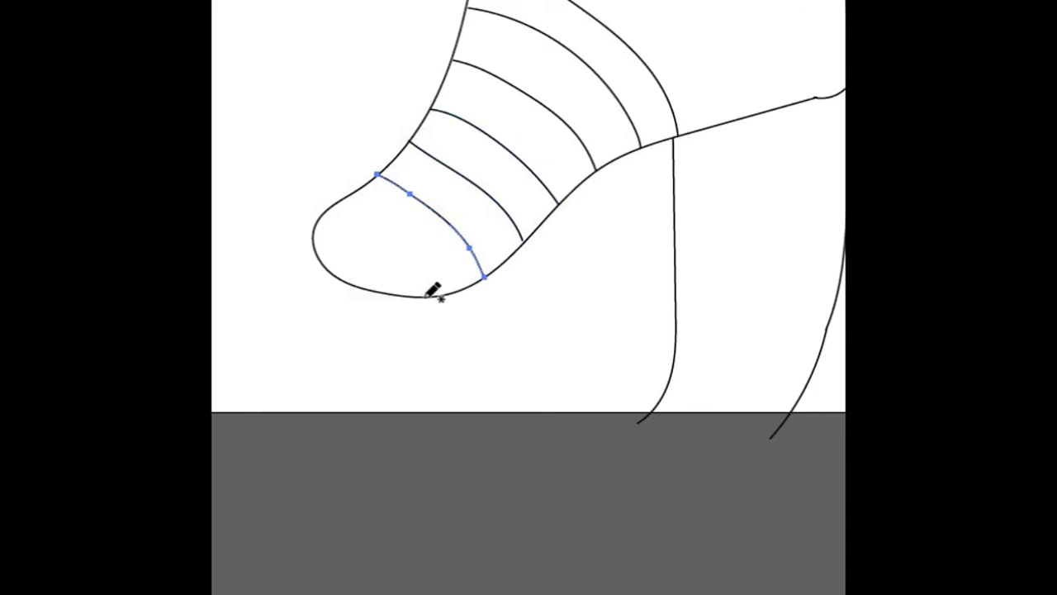
mouse_move(427, 294)
left_mouse_down()
mouse_move(346, 196)
mouse_move(355, 285)
left_mouse_up()
left_click_drag(567, 164, 534, 170)
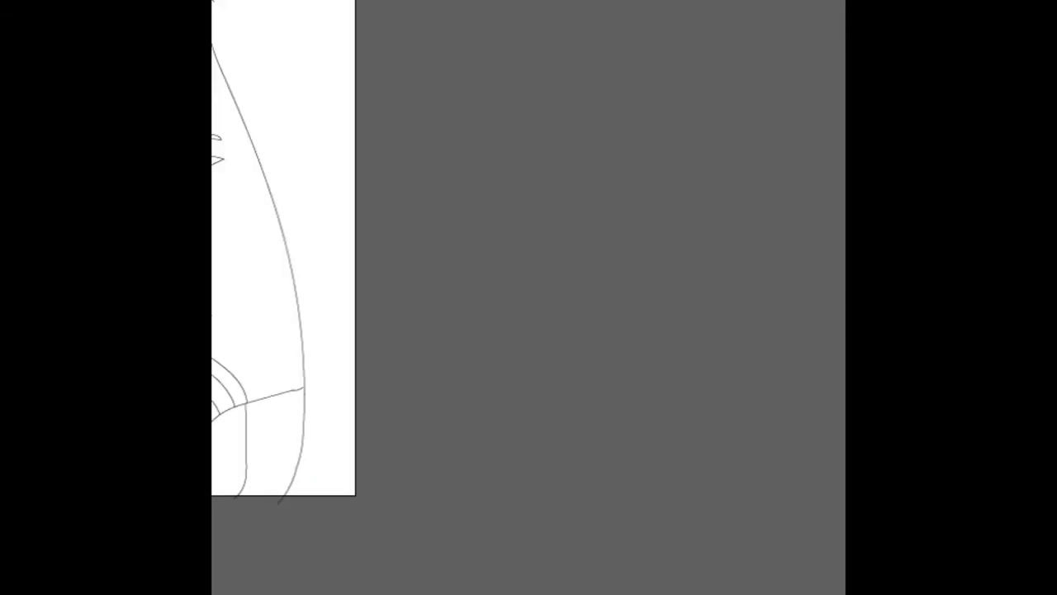
left_click_drag(557, 370, 628, 371)
Step: Draw a zigzag peak line running left from the nose, redoing the first try
scroll(457, 297, "up", 3)
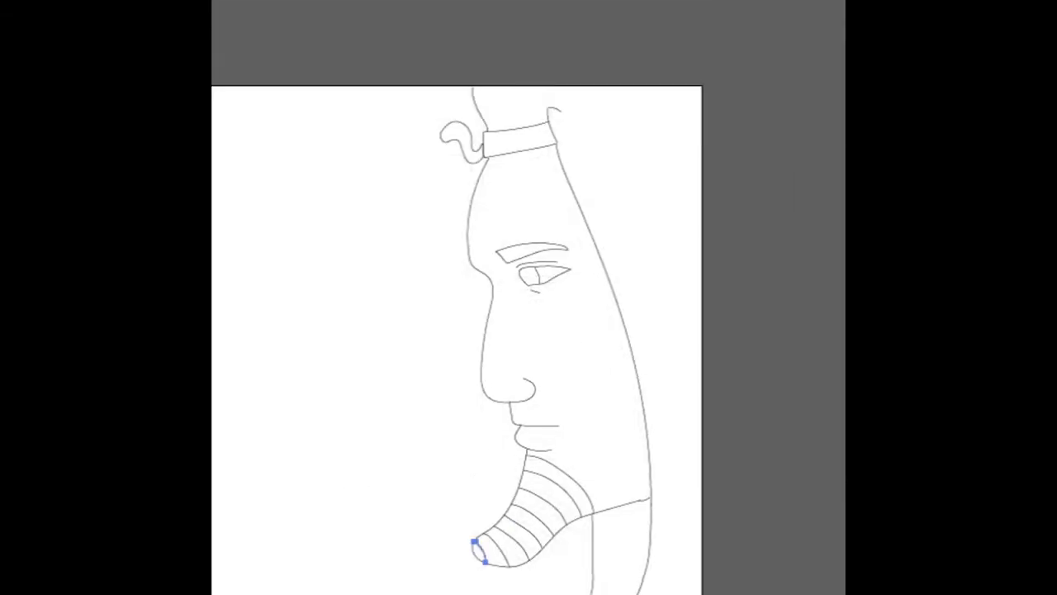
scroll(456, 330, "down", 1)
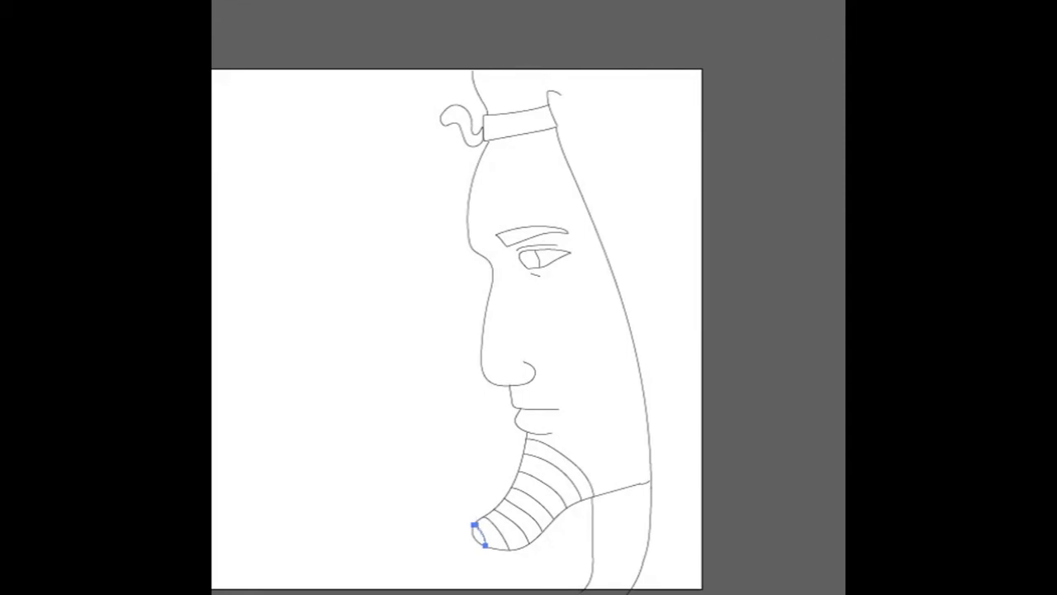
scroll(540, 402, "left", 2)
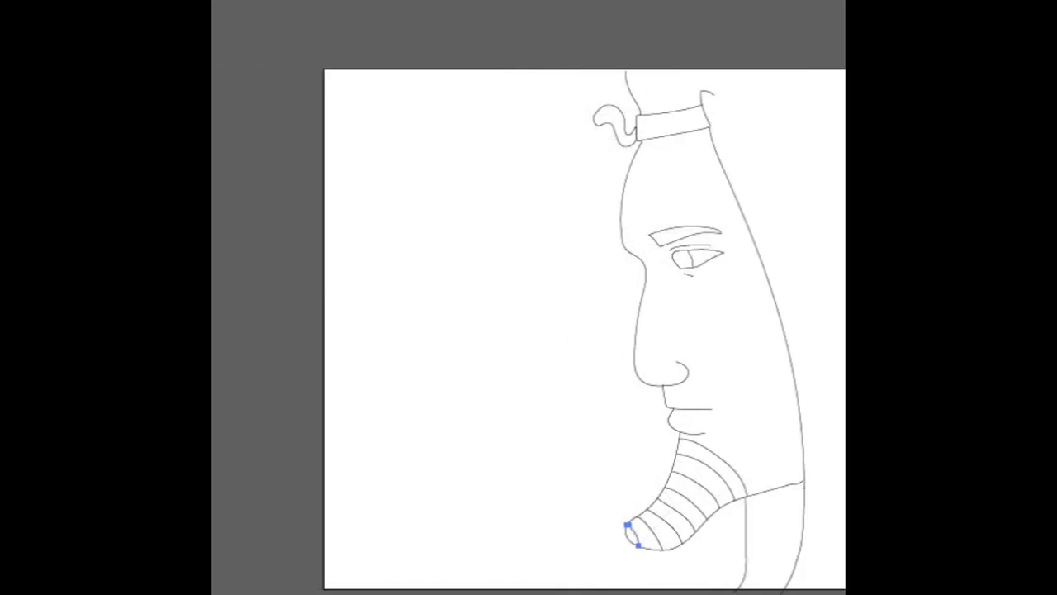
left_click_drag(588, 345, 275, 304)
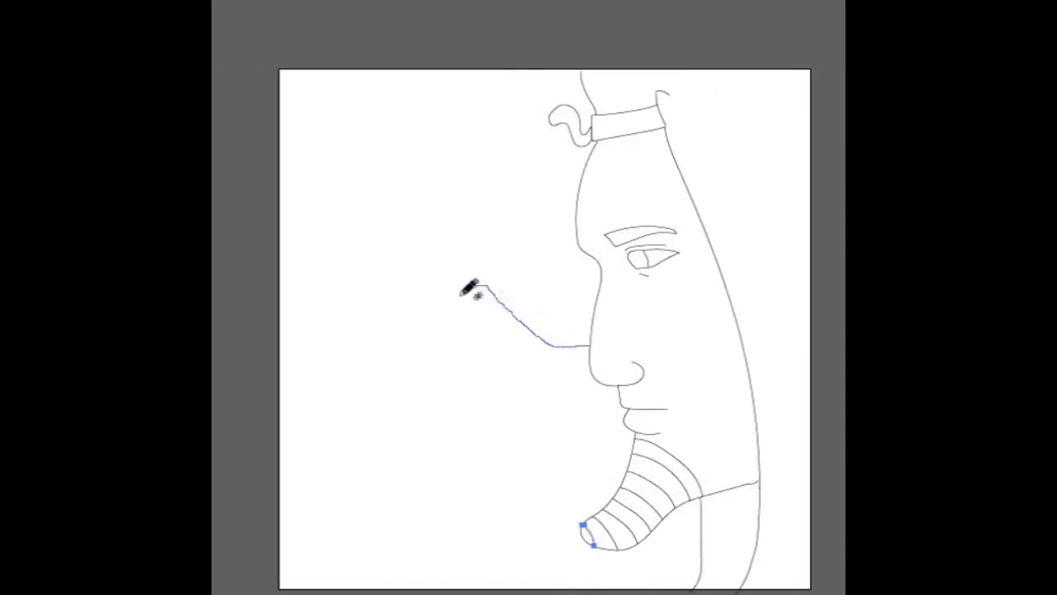
key("ctrl+z")
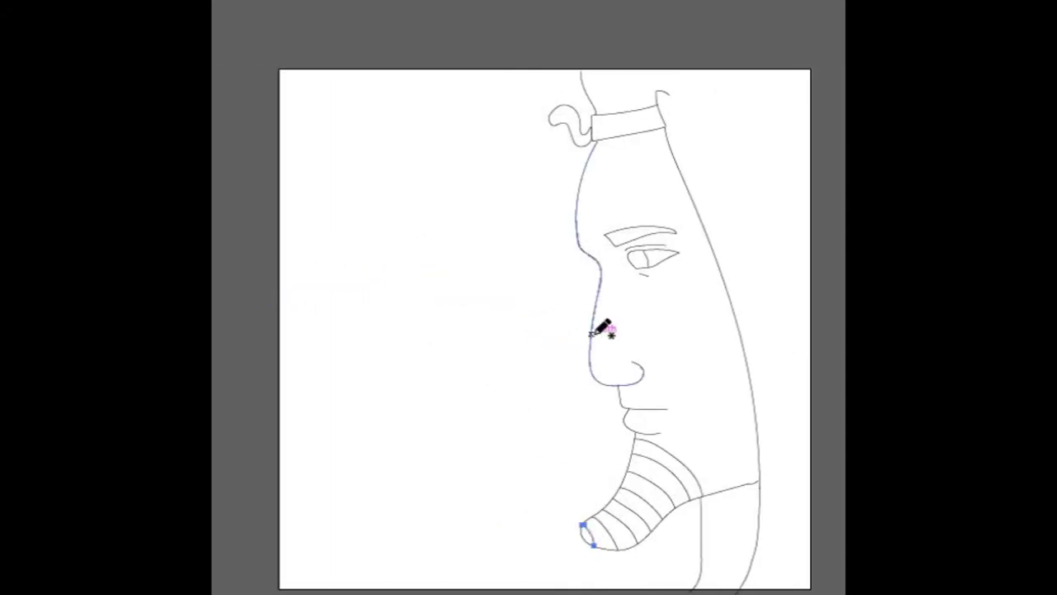
mouse_move(592, 334)
left_mouse_down()
mouse_move(372, 294)
mouse_move(341, 333)
mouse_move(291, 326)
left_mouse_up()
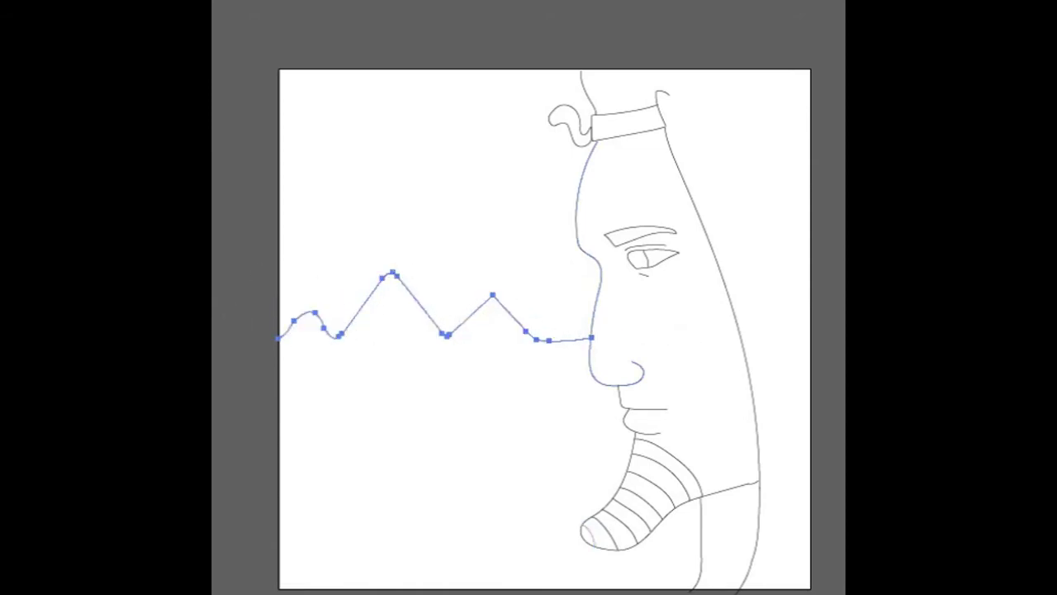
Step: Select the zigzag path to show its anchors and zoom in on its peak
left_click(569, 351)
left_click(493, 299)
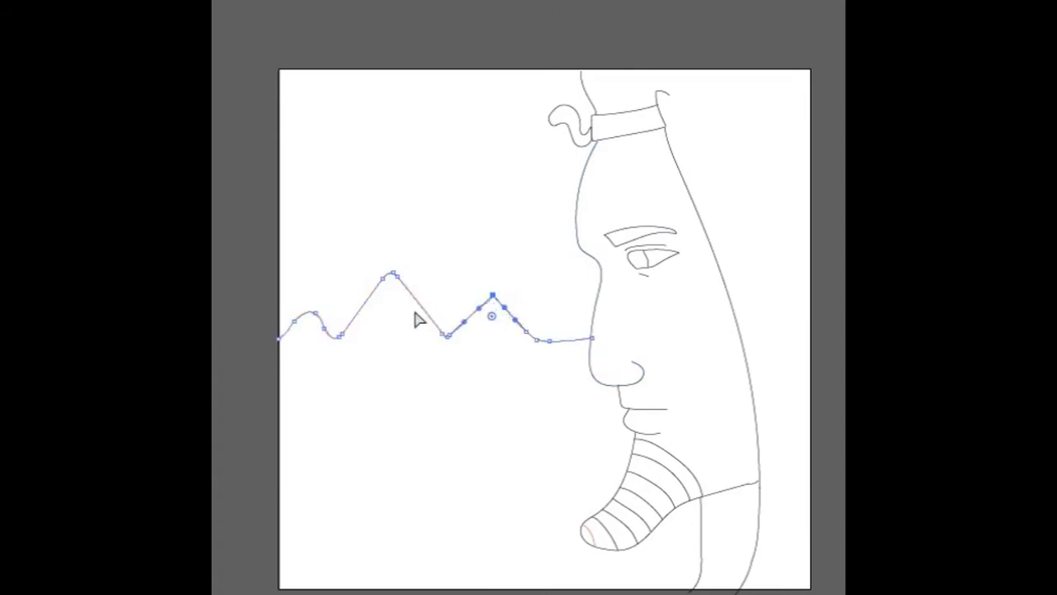
left_click(394, 281)
scroll(397, 292, "up", 2)
scroll(412, 361, "down", 3)
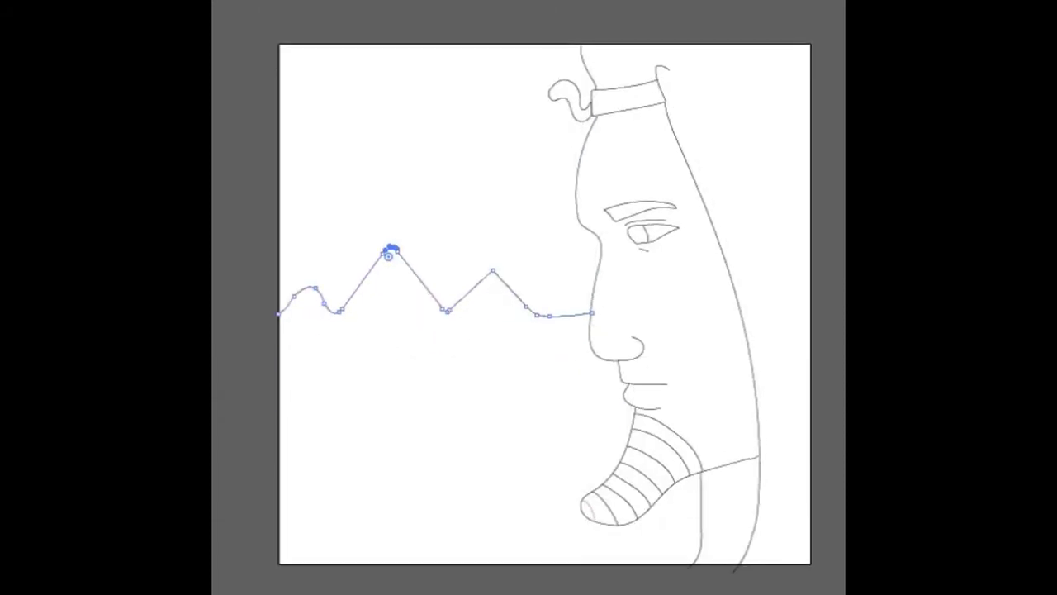
left_click(402, 278)
left_click(465, 264)
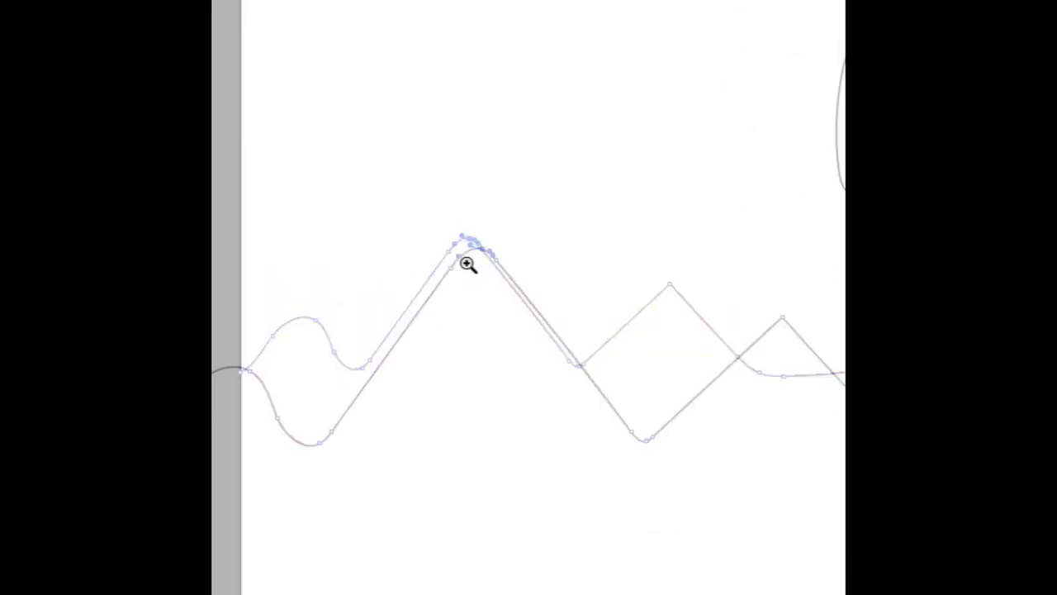
left_click(484, 306)
Step: Reshape the peak with Direct Selection, straightening the left slope and sharpening the point
key("v")
key("a")
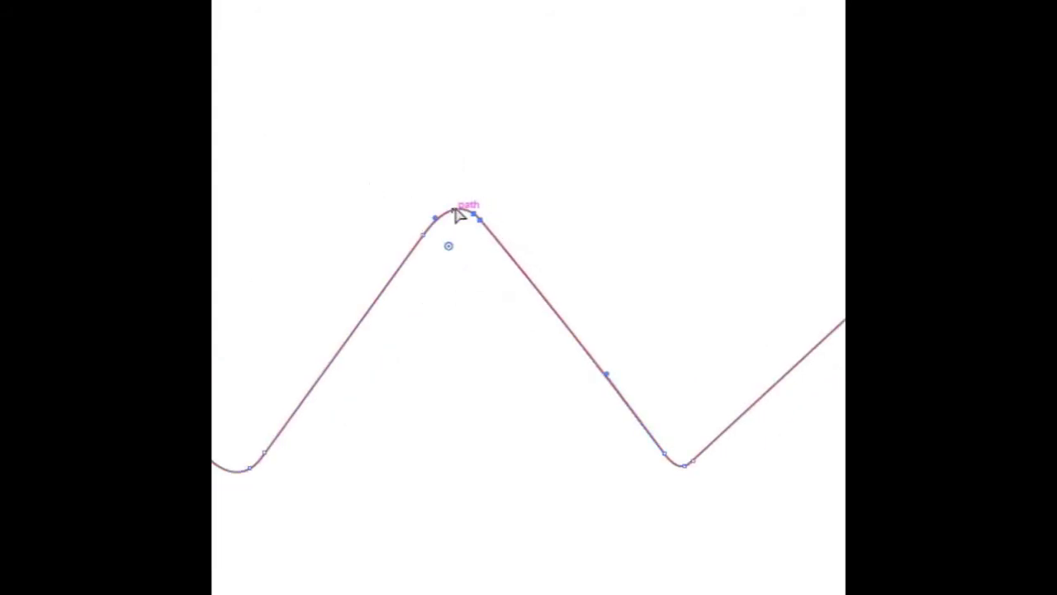
left_click_drag(474, 220, 479, 199)
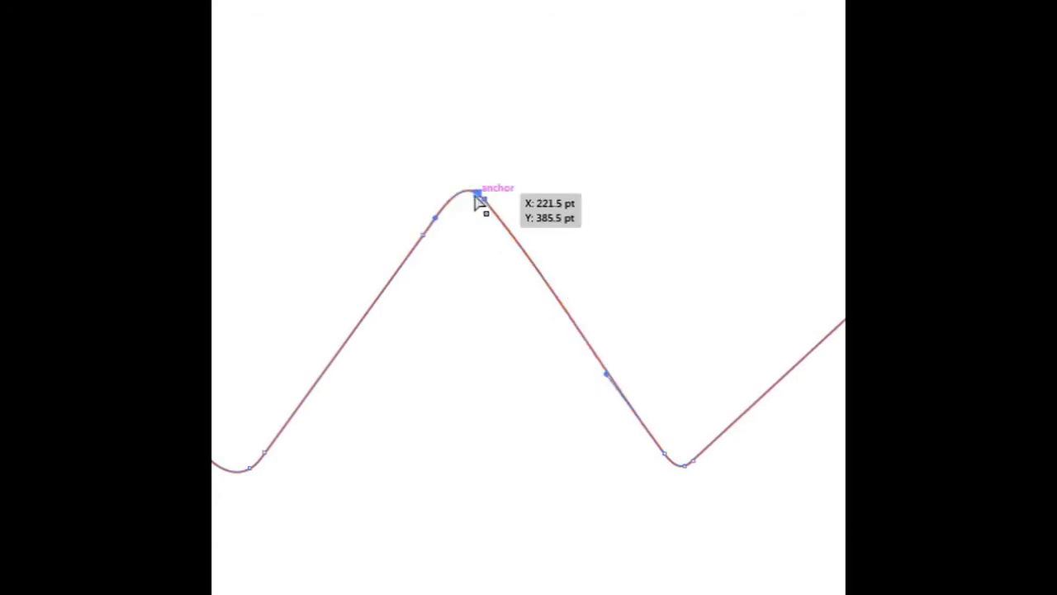
left_click_drag(456, 156, 454, 157)
left_click_drag(444, 228, 465, 180)
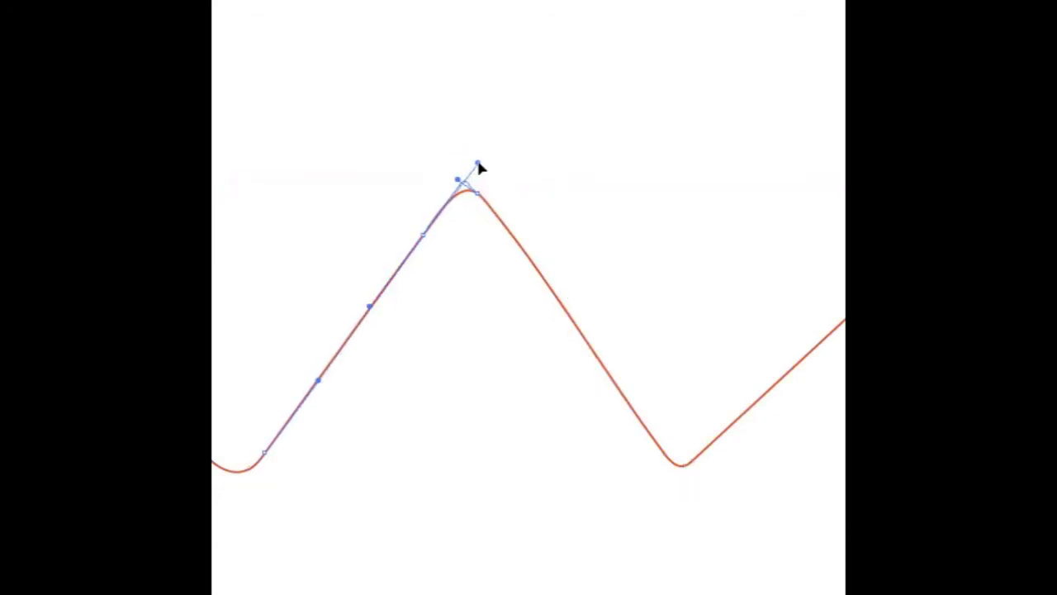
left_click_drag(474, 179, 489, 218)
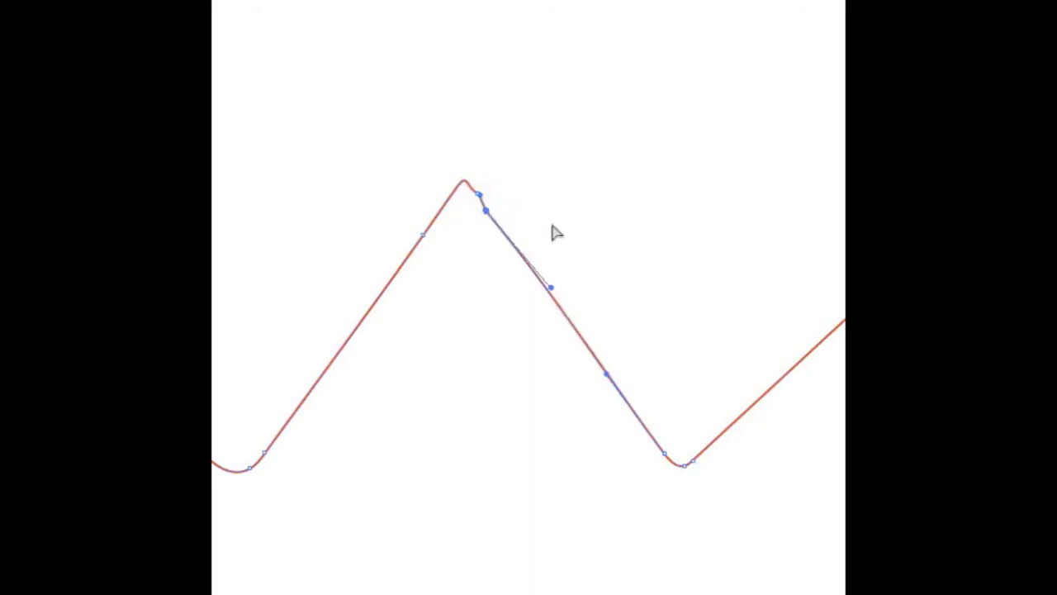
Step: Raise and sharpen the left hilltop, and reshape the neighbouring valley and slope
left_click(405, 282, "alt")
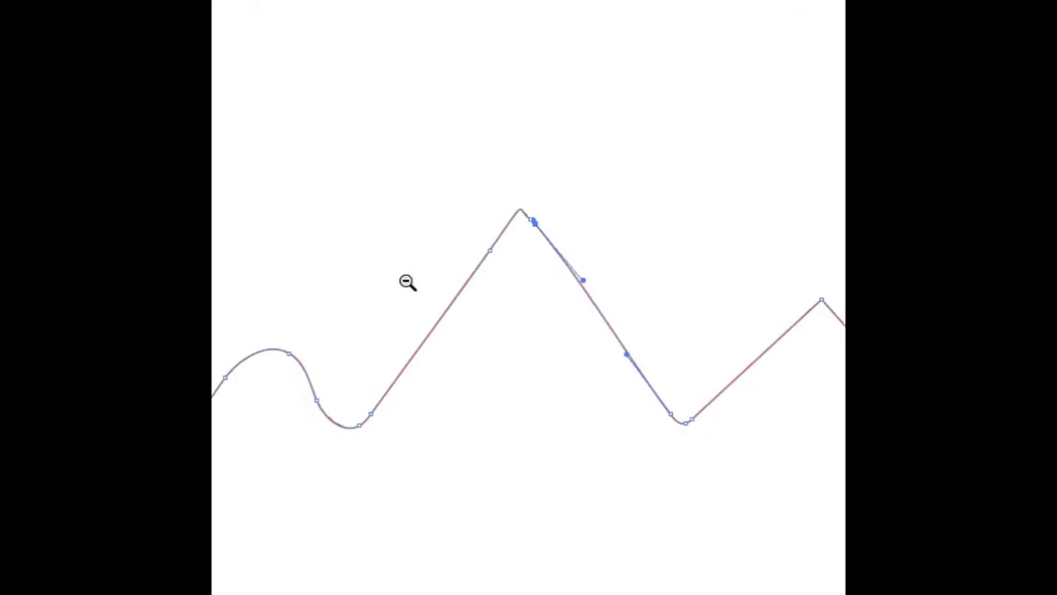
left_click(392, 274)
left_click(479, 285)
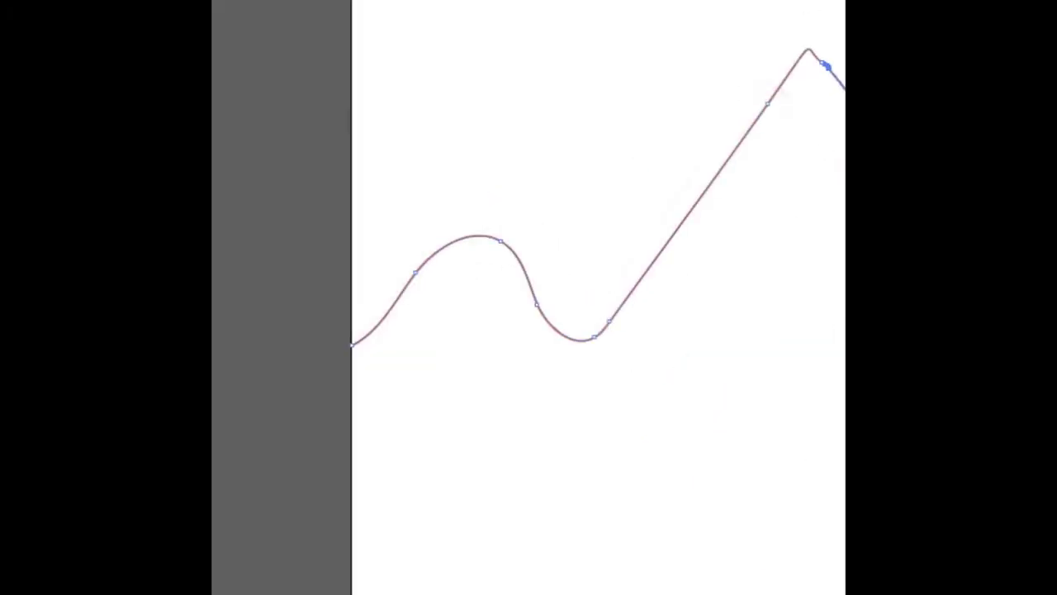
key("a")
left_click(499, 240)
left_click_drag(506, 244, 482, 187)
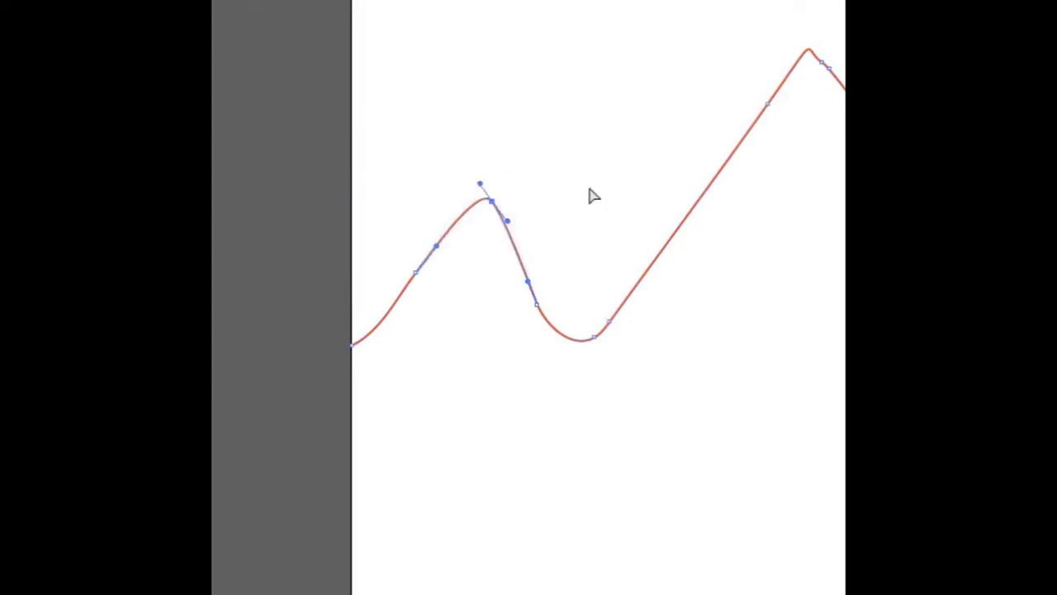
left_click(489, 196)
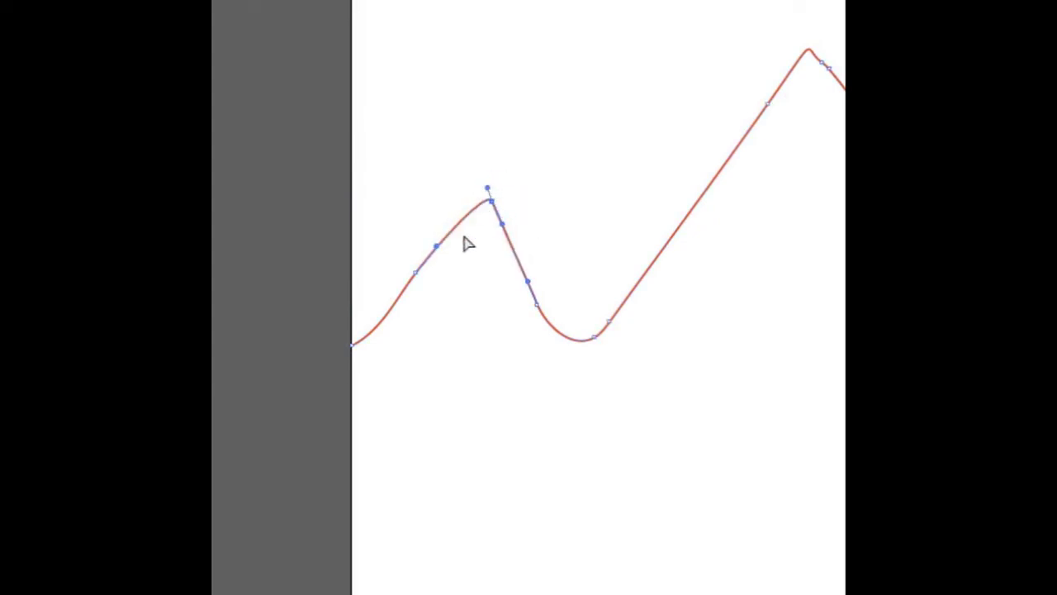
left_click_drag(492, 192, 474, 207)
left_click_drag(543, 306, 554, 314)
mouse_move(405, 276)
left_mouse_down()
mouse_move(393, 331)
mouse_move(347, 342)
left_mouse_up()
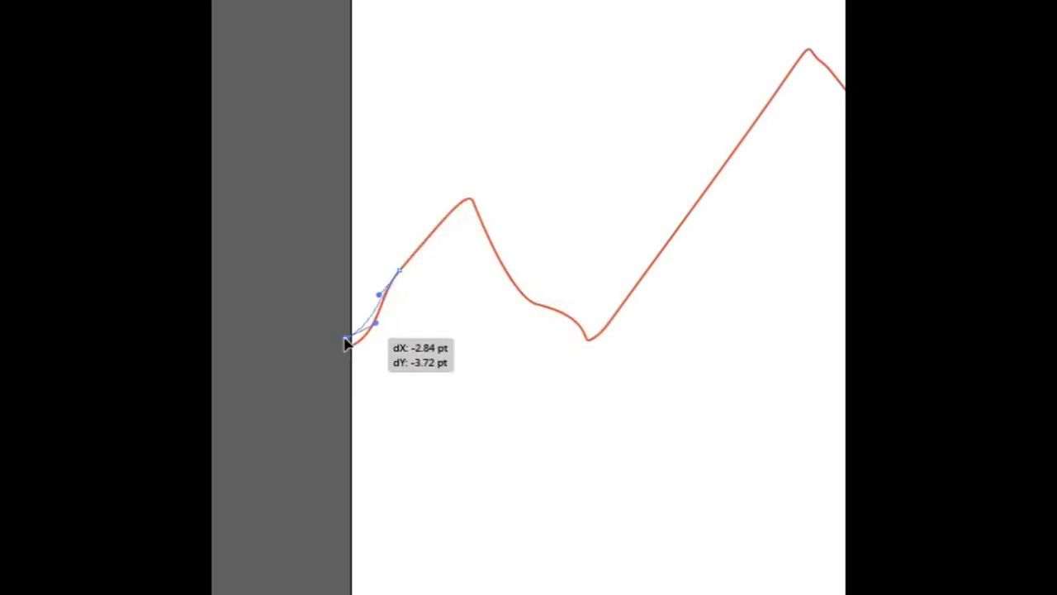
mouse_move(537, 305)
left_mouse_down()
mouse_move(560, 301)
mouse_move(597, 330)
mouse_move(581, 358)
mouse_move(602, 330)
mouse_move(583, 331)
mouse_move(606, 323)
mouse_move(590, 335)
left_mouse_up()
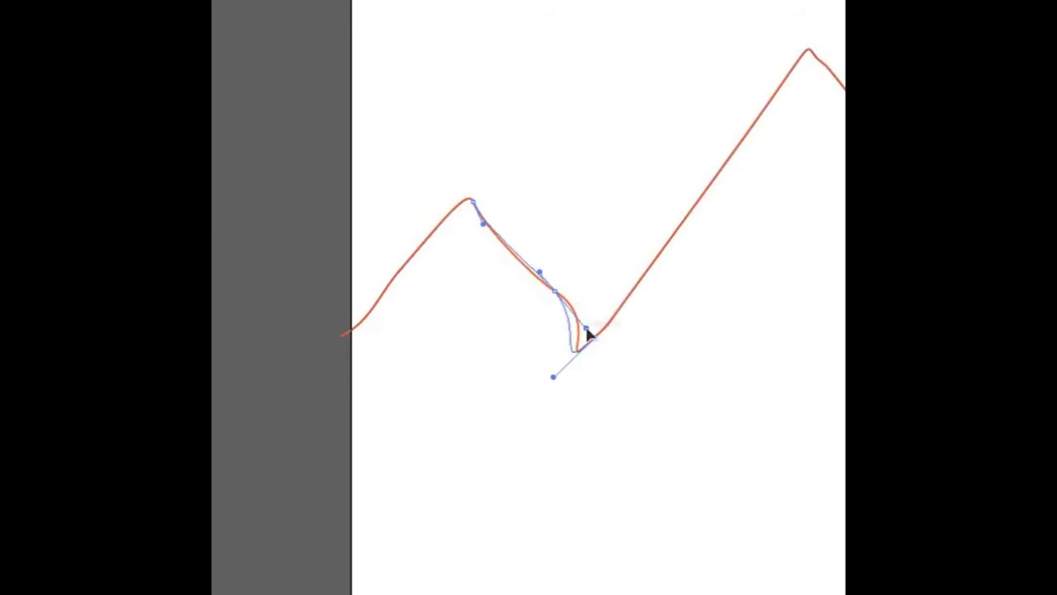
Step: Delete the zigzag path from the artboard
right_click(366, 192)
left_click(286, 337, "alt")
key("v")
key("Delete")
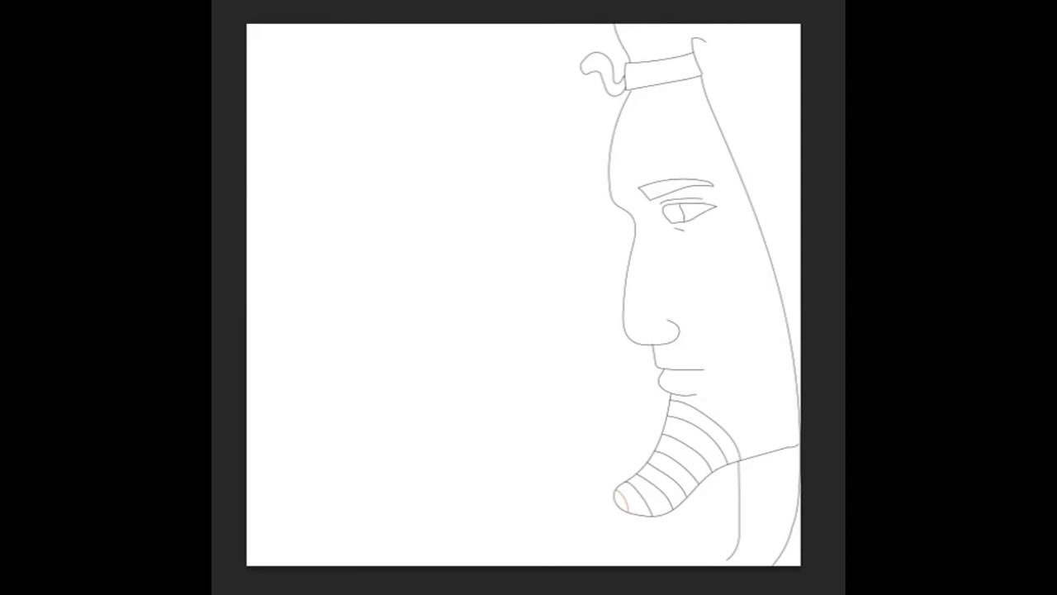
Step: Zoom and scroll around the nose and beard, checking the current paint colour
left_click(688, 307)
scroll(721, 580, "up", 3)
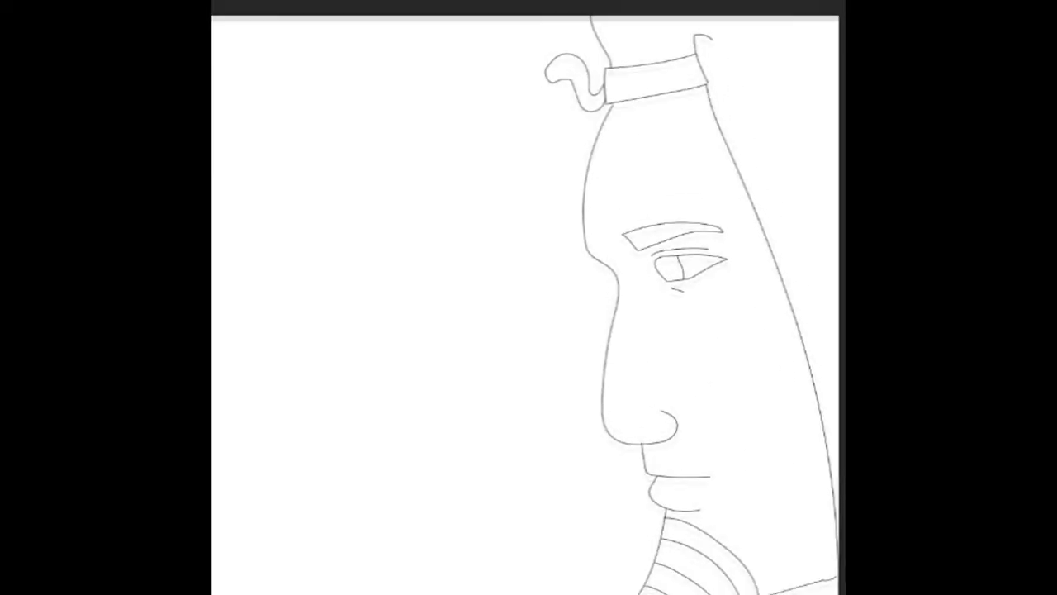
scroll(720, 580, "down", 5)
scroll(721, 580, "right", 3)
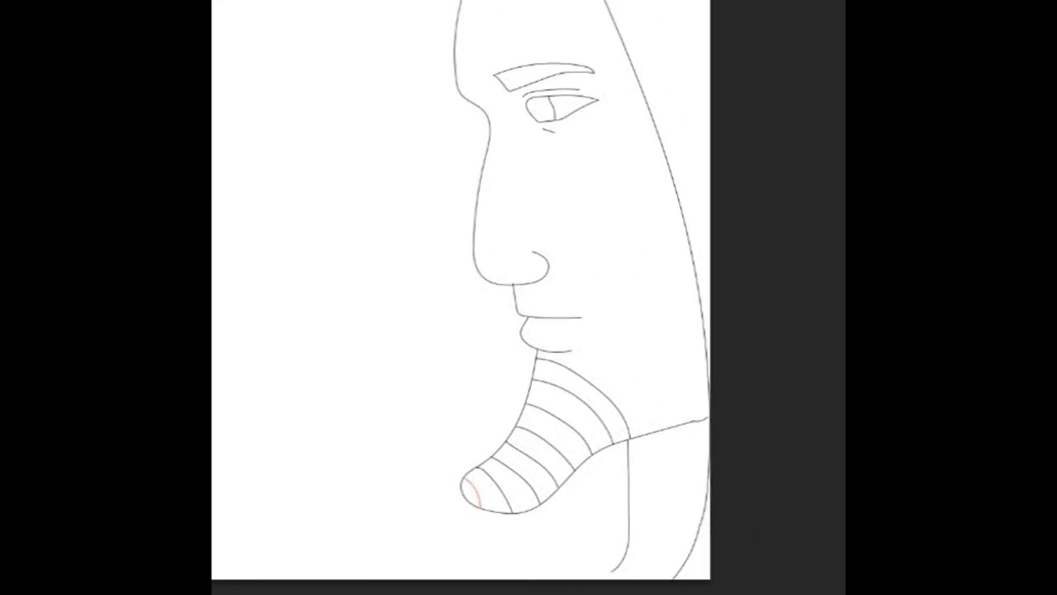
scroll(721, 579, "down", 2)
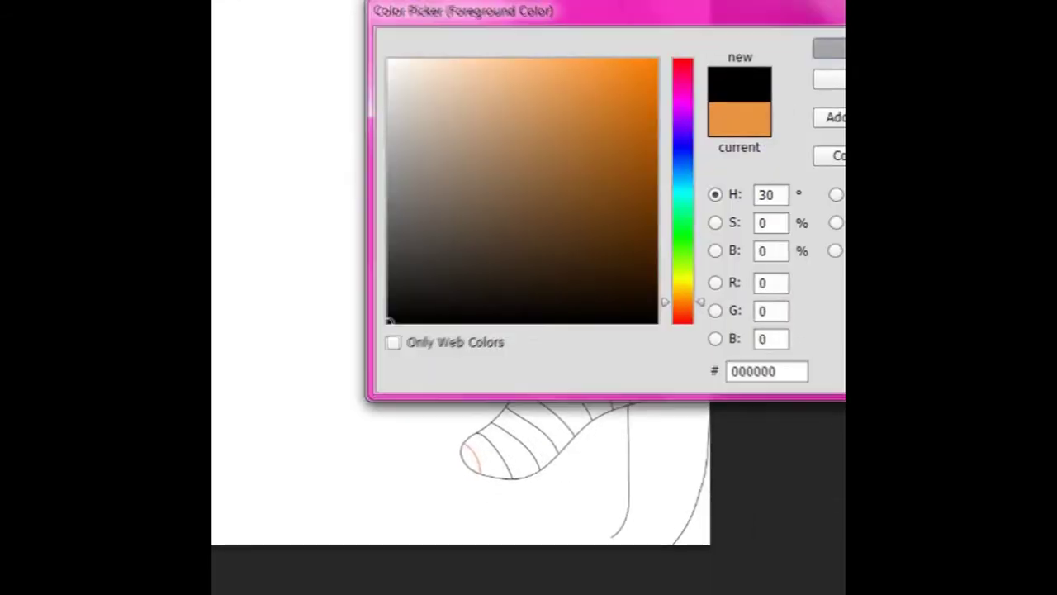
key("Return")
left_click(607, 518)
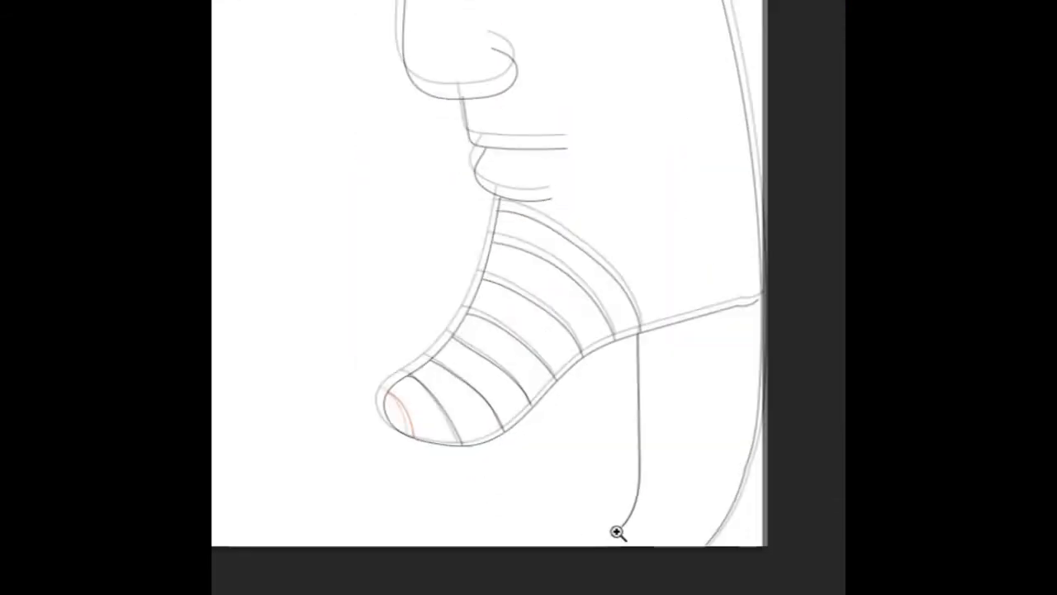
left_click_drag(609, 534, 567, 550)
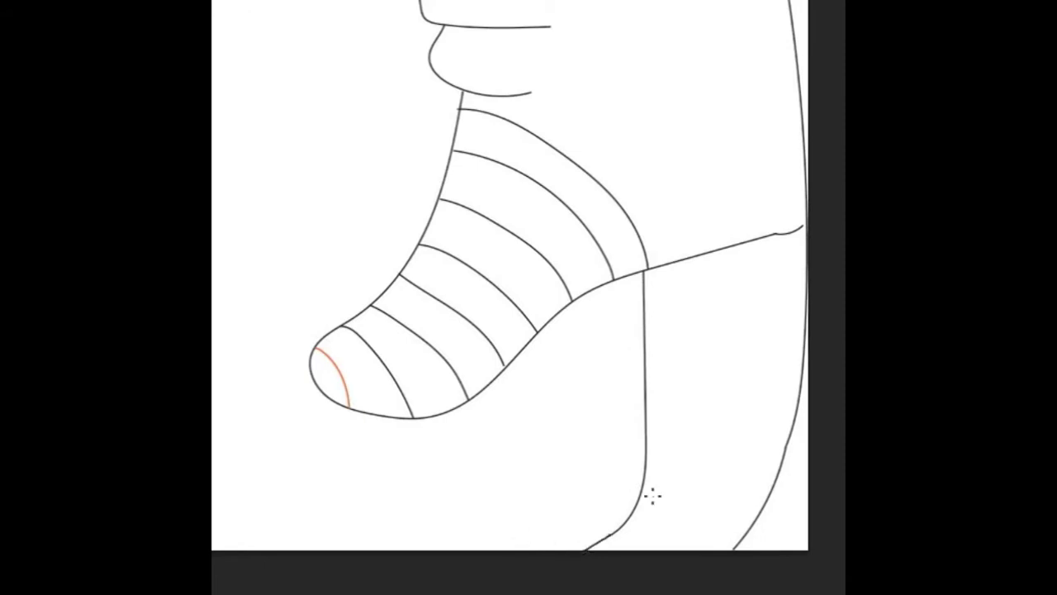
scroll(510, 297, "up", 5)
scroll(510, 297, "up", 5)
scroll(510, 297, "up", 3)
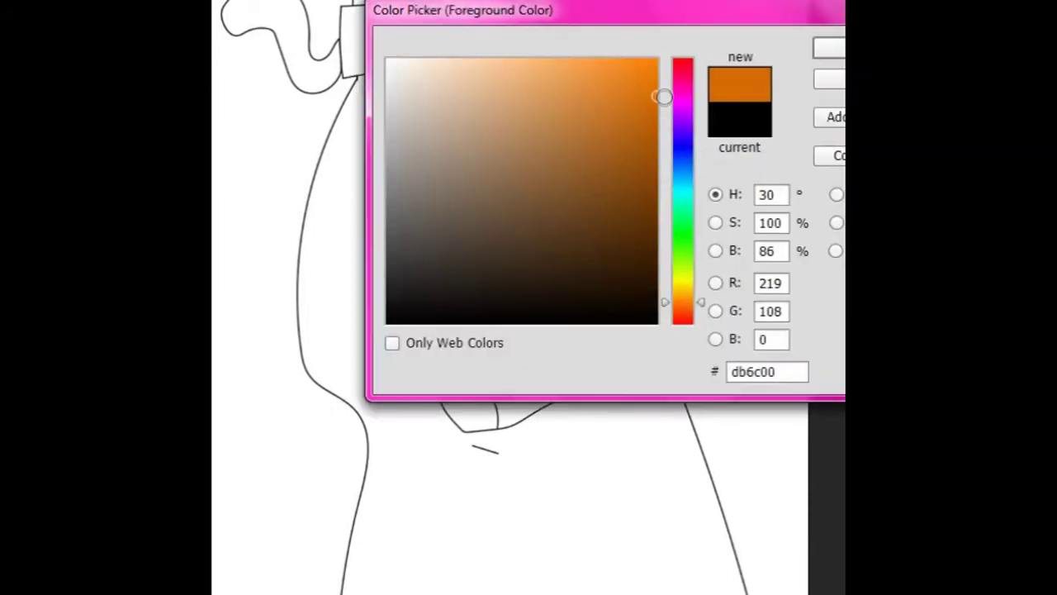
Step: Set the foreground colour to orange #e48527 and fill the face with it
left_click(611, 87)
key("Return")
left_click(531, 264)
key("z")
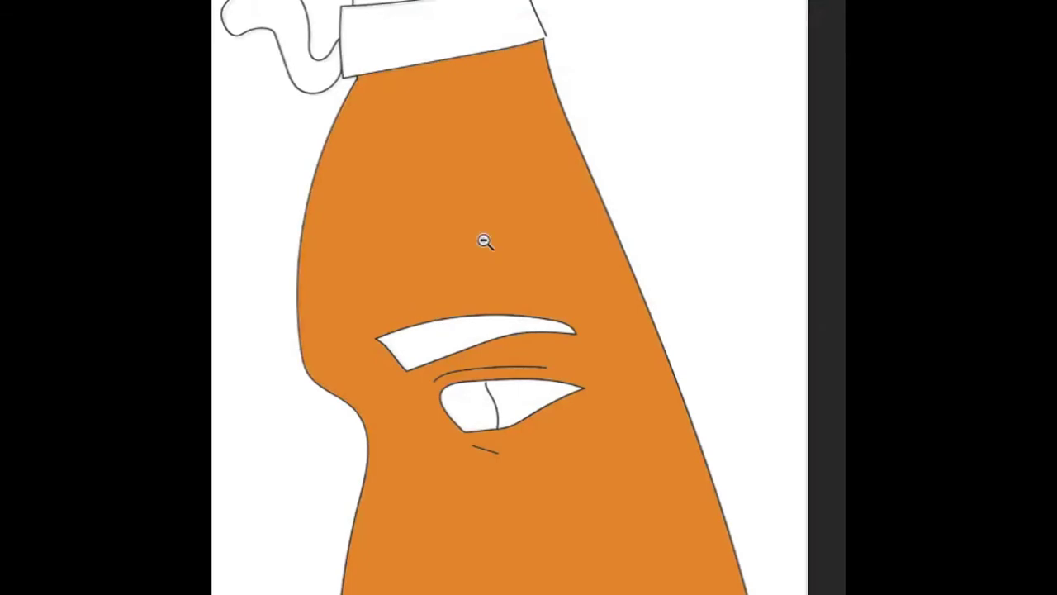
left_click(550, 339, "alt")
left_click(550, 339, "alt")
left_click(550, 339, "alt")
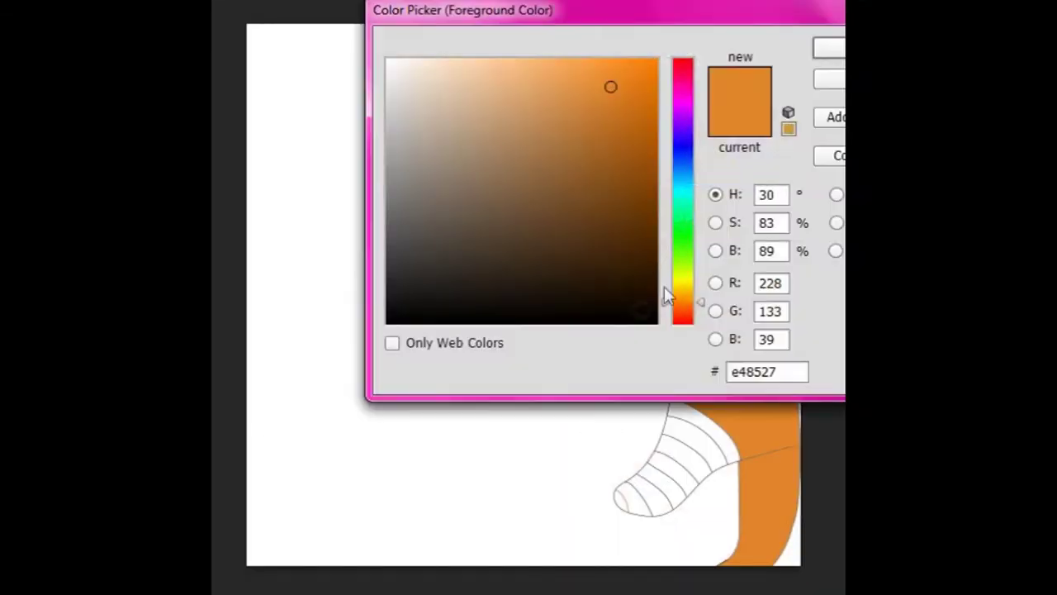
Step: Fill the eyebrow with black; a brown fill of the eye white is undone
left_click(389, 323)
left_click(825, 47)
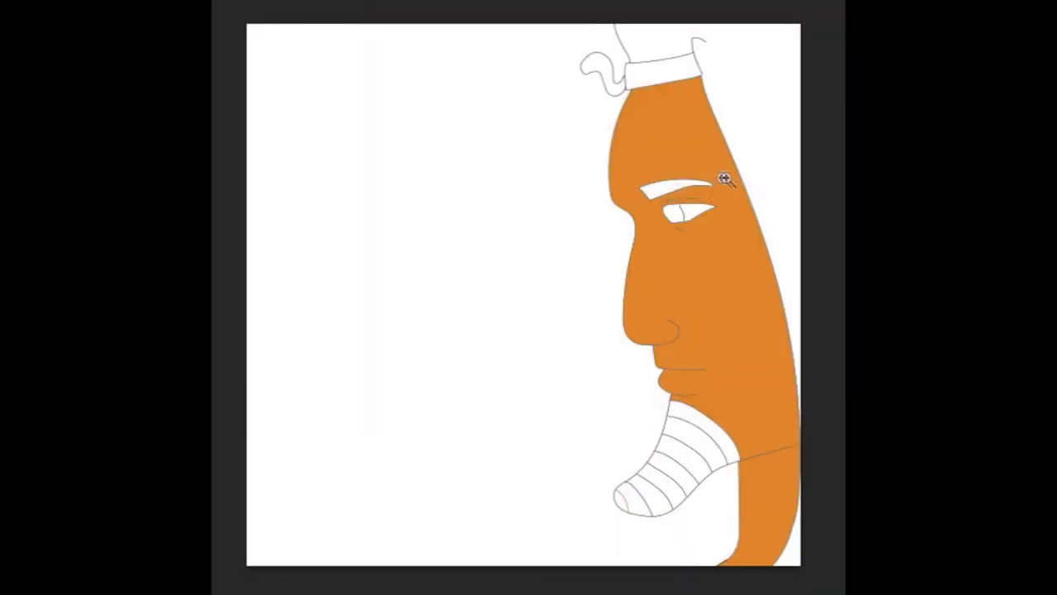
left_click(661, 189)
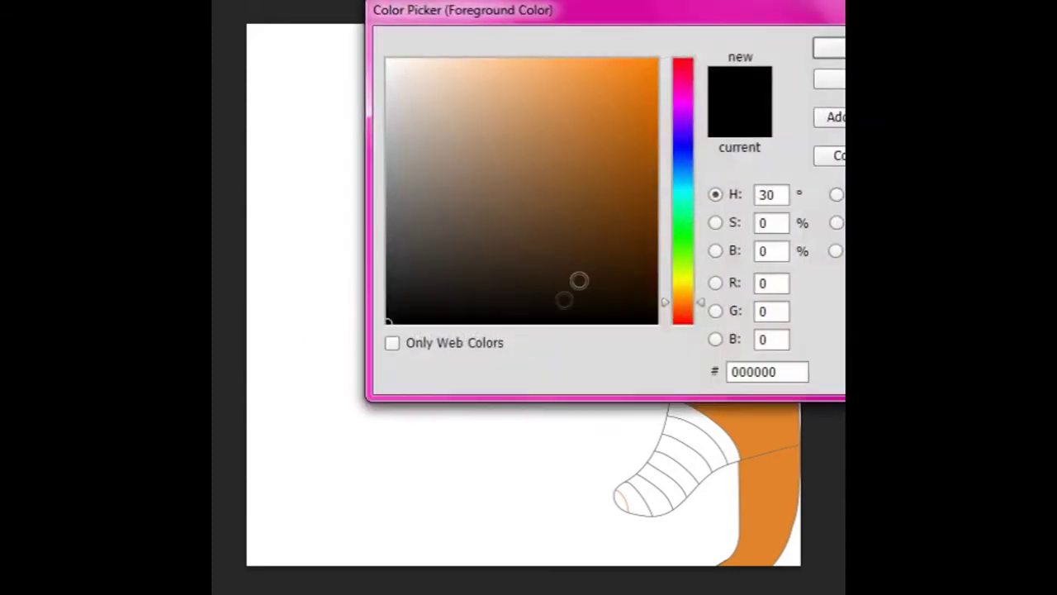
left_click(655, 189)
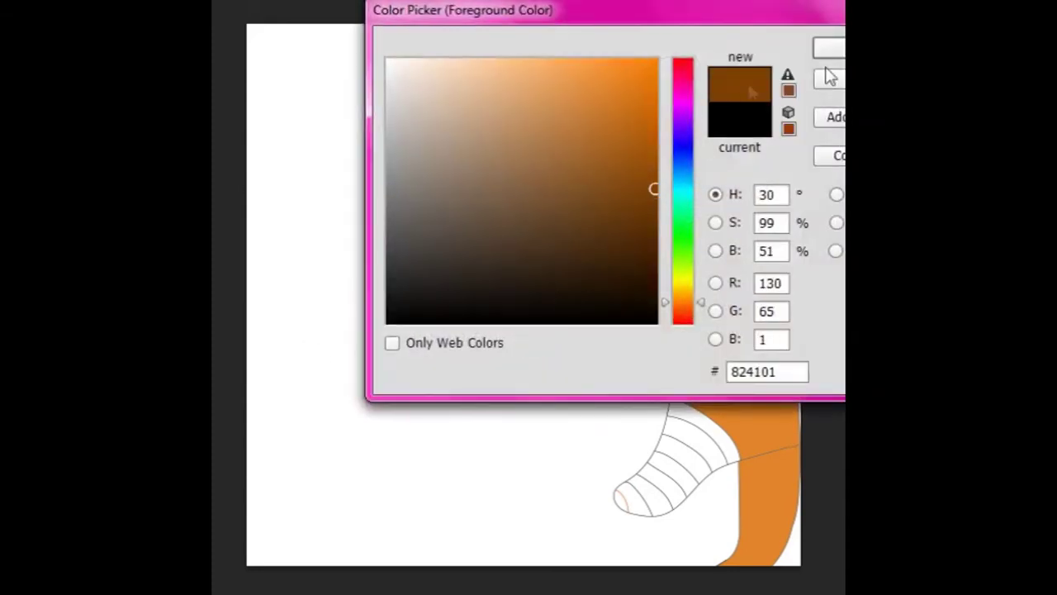
left_click(826, 47)
left_click(678, 216)
key("ctrl+z")
Step: Zoom in on the eye, fill the iris with dark brown, and reset the colour to black
key("z")
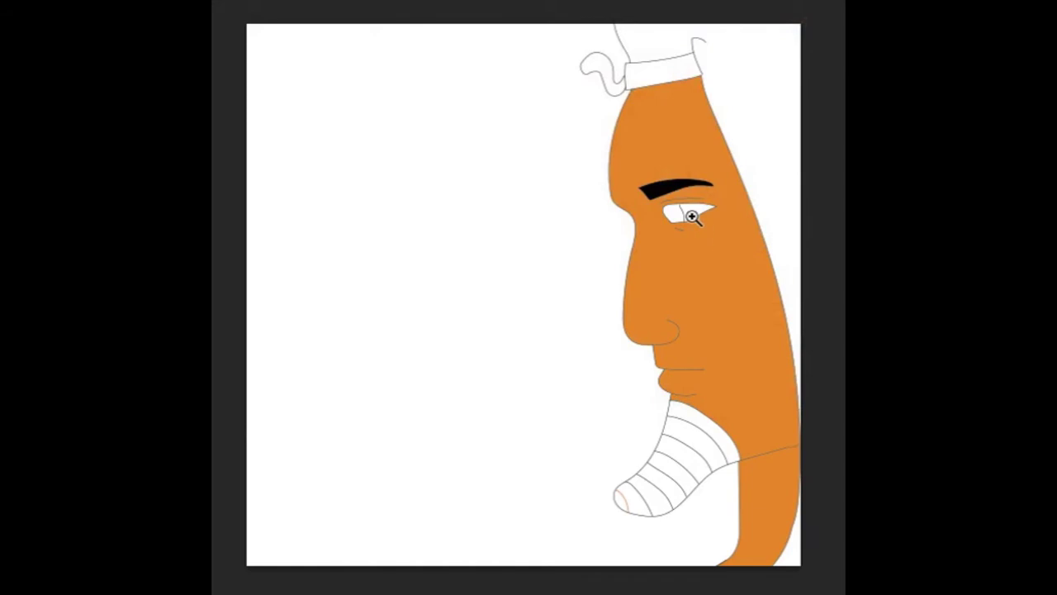
left_click(690, 213)
left_click(690, 213)
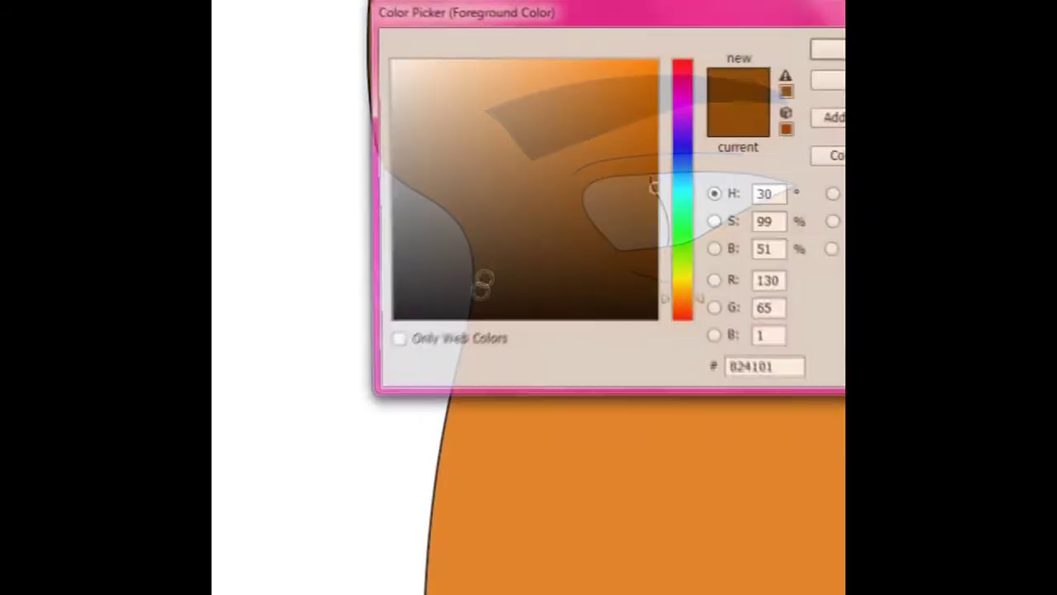
left_click(387, 321)
key("Return")
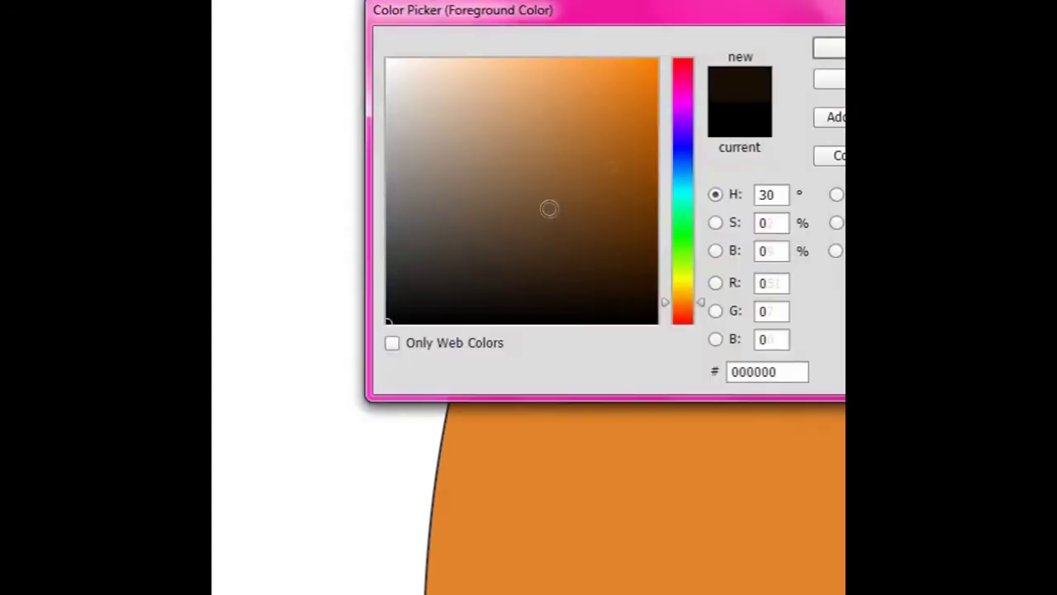
left_click(661, 152)
key("Return")
left_click(622, 213)
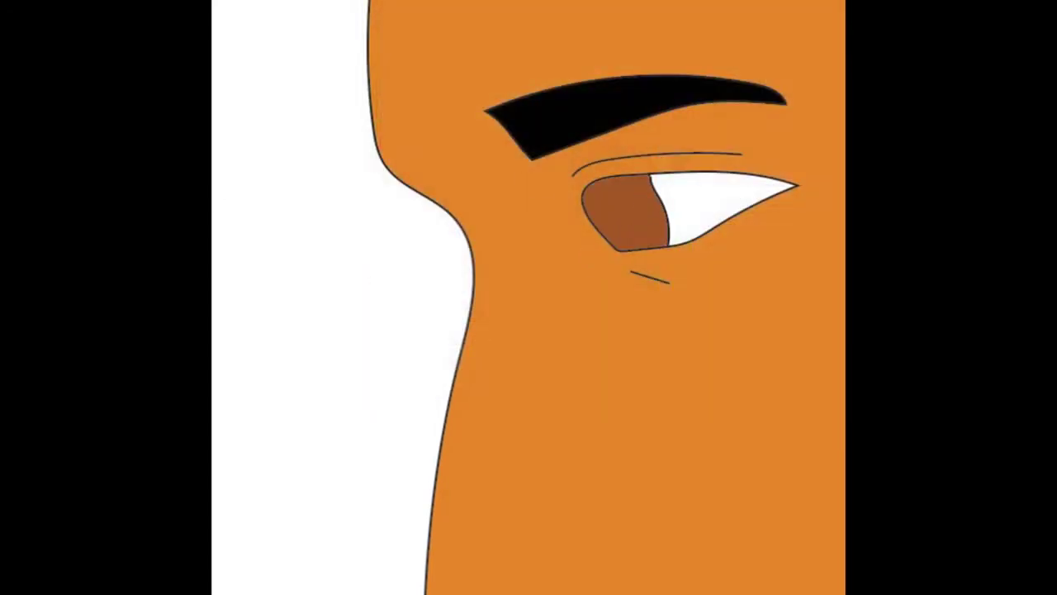
left_click(389, 320)
key("Return")
Step: Try a soft round brush for dark dabs in the iris, then undo them
left_click(223, 2)
left_click(299, 144)
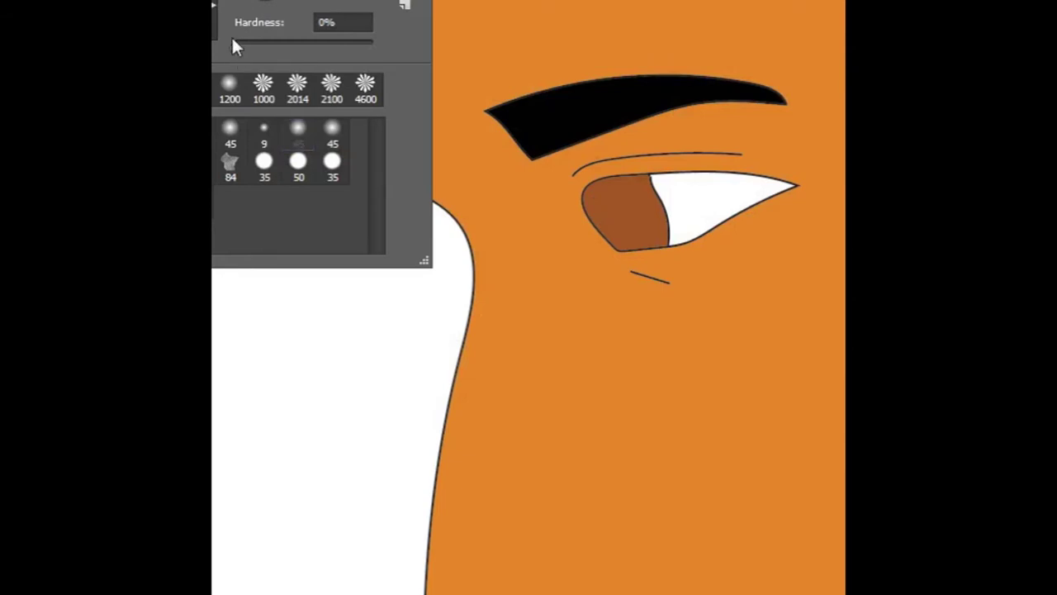
key("Return")
left_click_drag(613, 213, 621, 222)
key("ctrl+z")
Step: Load the Basic Brushes set, replacing the current brush presets
right_click(456, 95)
left_click(404, 4)
left_click(455, 369)
left_click(575, 191)
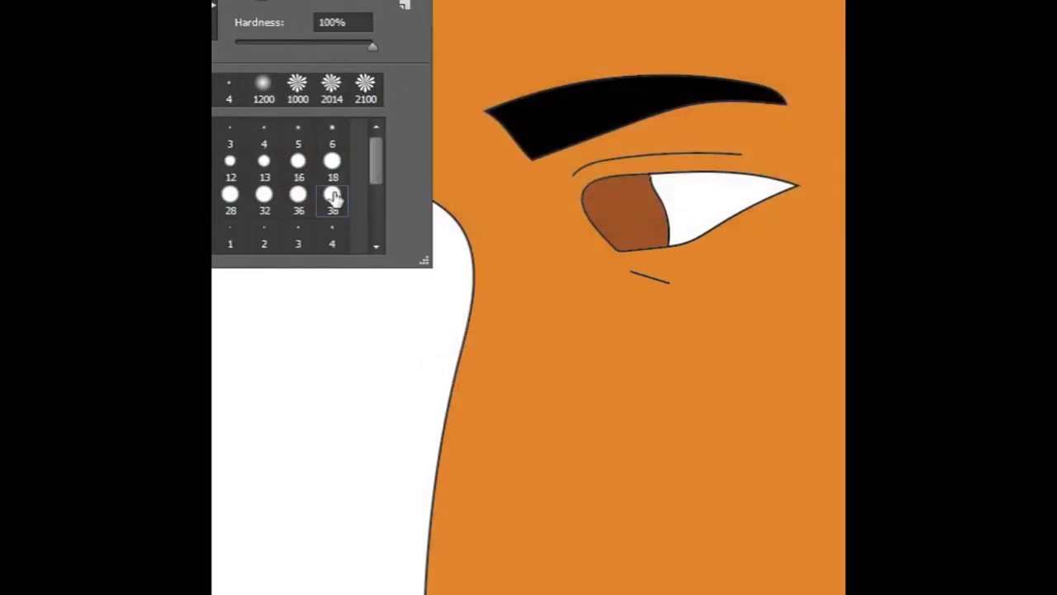
key("Return")
Step: Set a hard round brush and paint the pupil solid black inside the iris
right_click(260, 47)
double_click(342, 22)
key("Return")
mouse_move(601, 200)
left_mouse_down()
mouse_move(616, 229)
mouse_move(603, 201)
left_mouse_up()
key("ctrl+z")
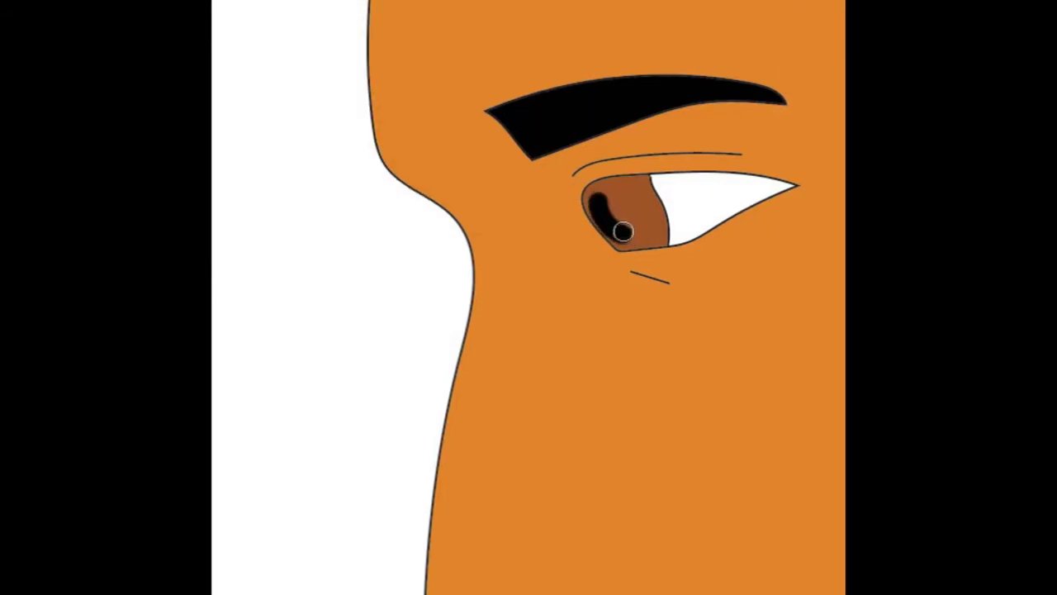
left_click_drag(611, 205, 624, 213)
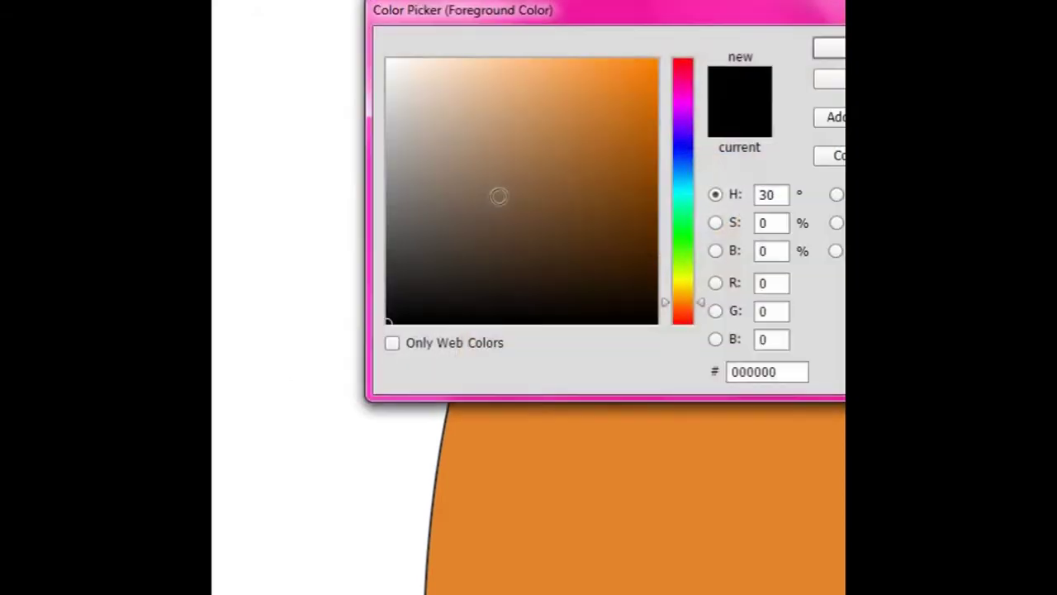
Step: Switch to white at 37% brush hardness and paint highlights on the pupil
left_click(389, 57)
key("Return")
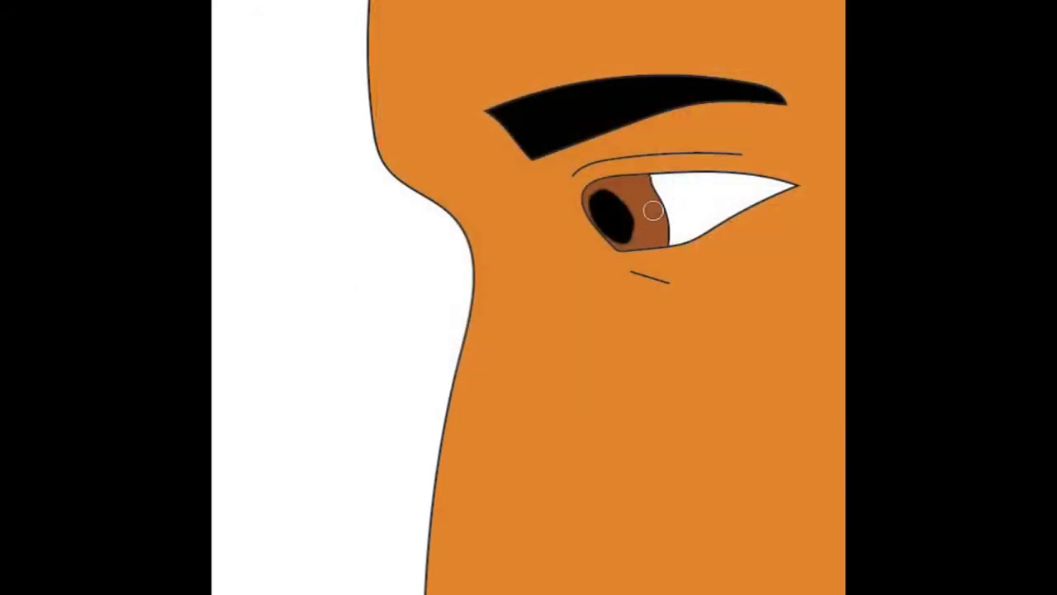
right_click(621, 208)
left_click_drag(325, 44, 285, 46)
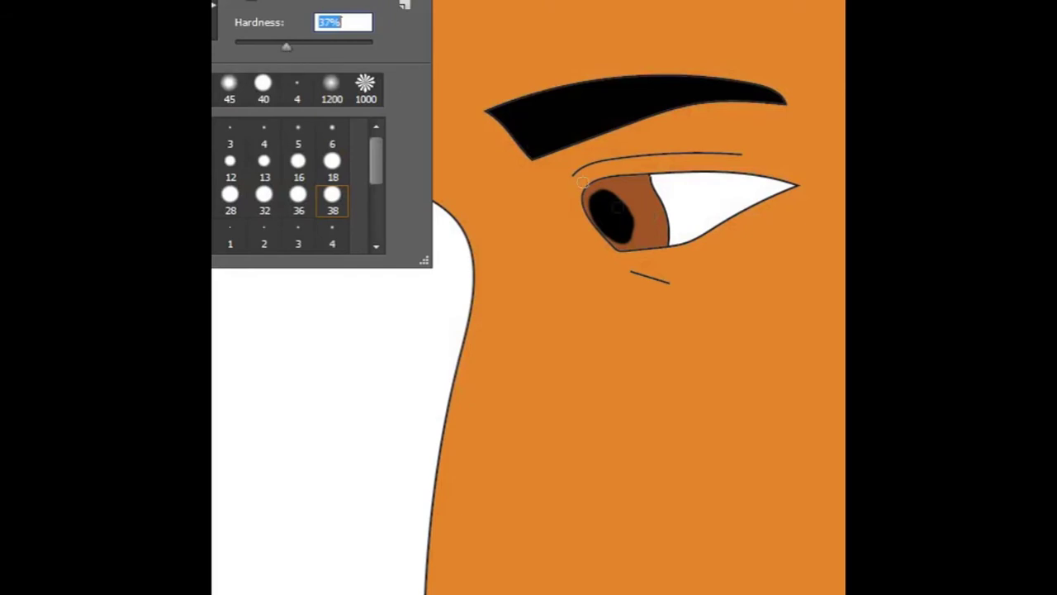
key("Return")
left_click_drag(609, 205, 626, 197)
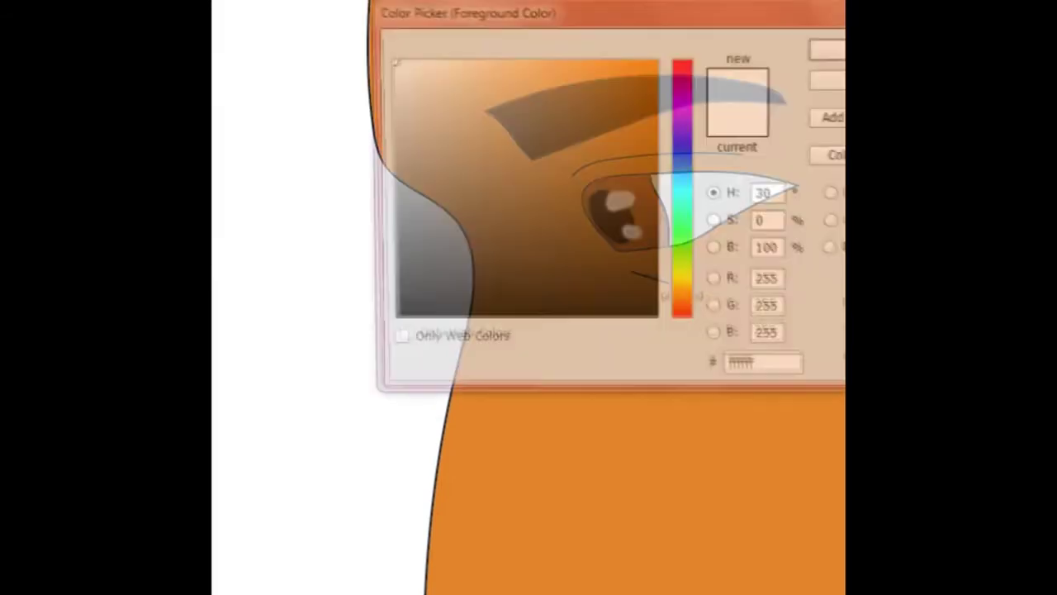
Step: Reset the foreground colour to black and fit the whole face on screen
left_click_drag(396, 313, 300, 356)
key("Return")
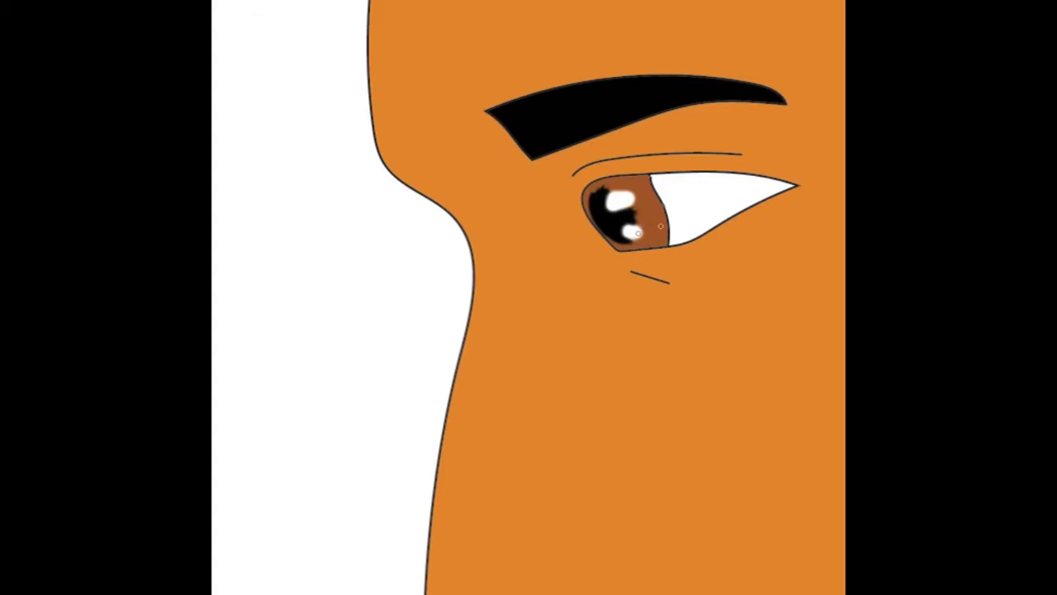
right_click(611, 215)
left_click(619, 227)
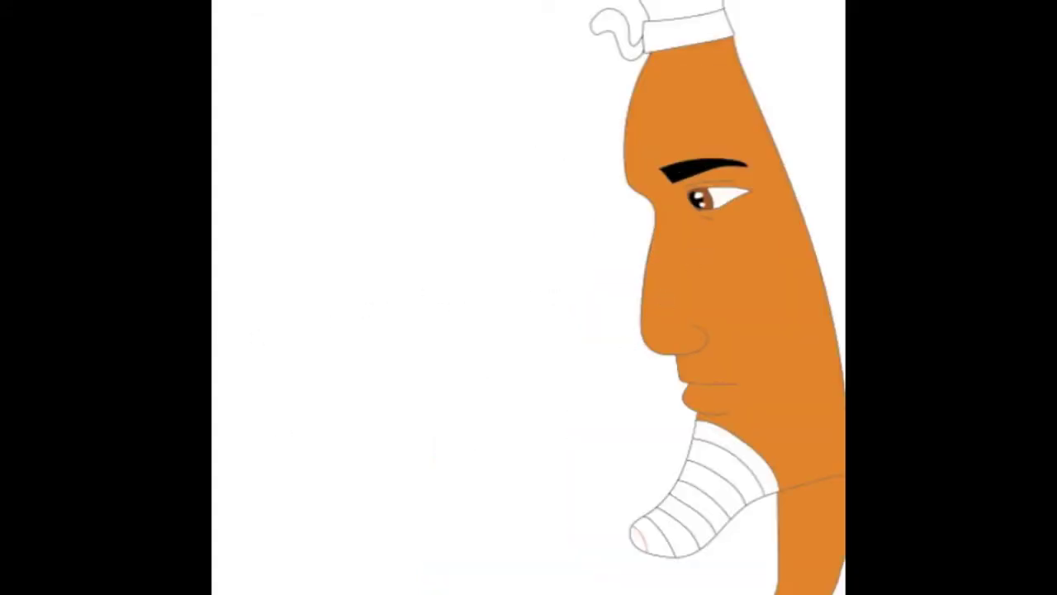
Step: Choose a darker brown shade of the skin orange and zoom in on the cheek
left_click(665, 271)
left_click(615, 147)
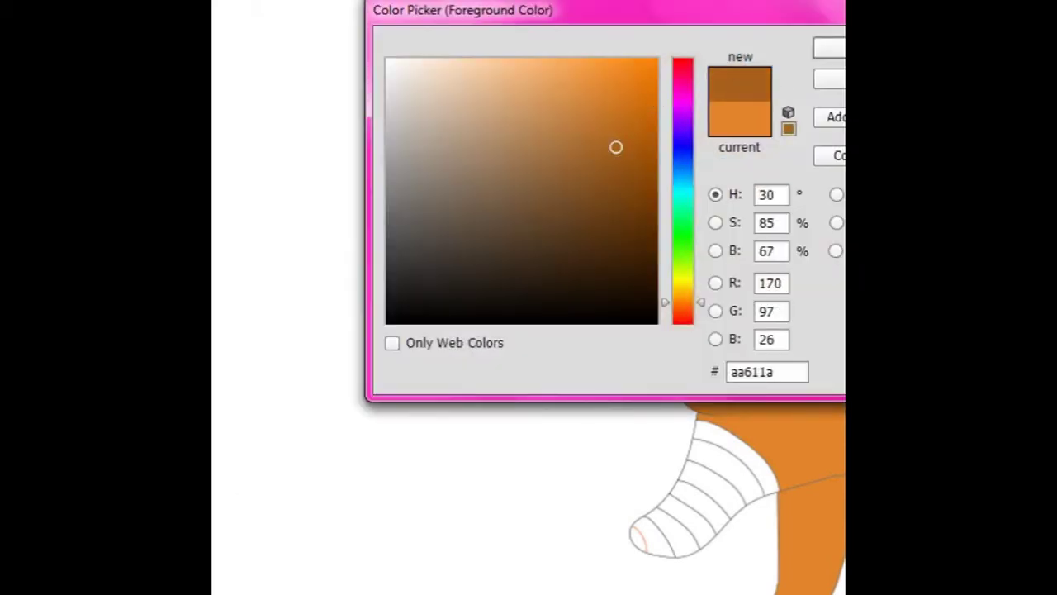
key("Return")
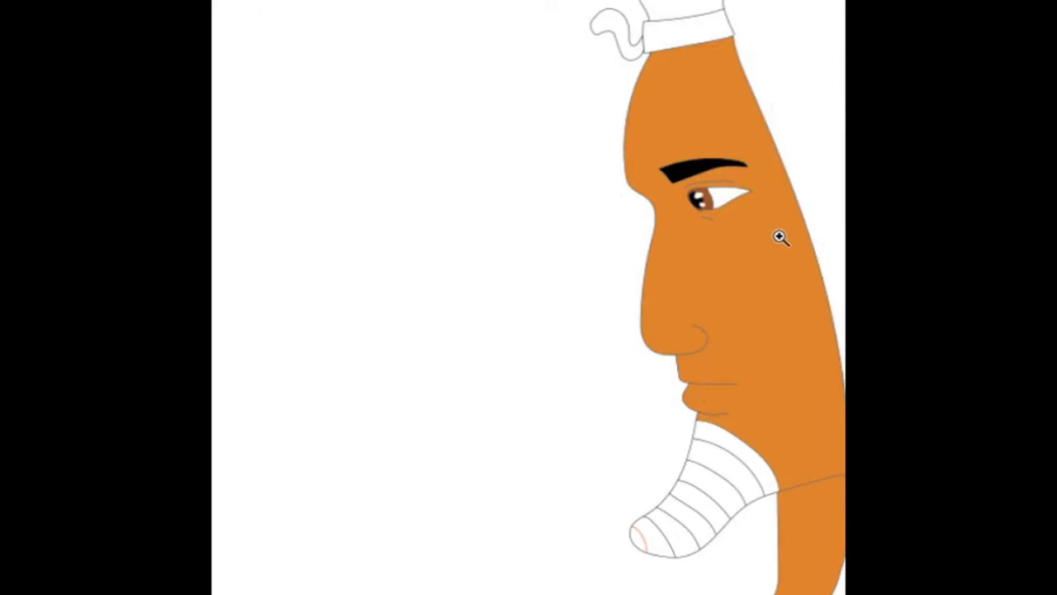
left_click(745, 243)
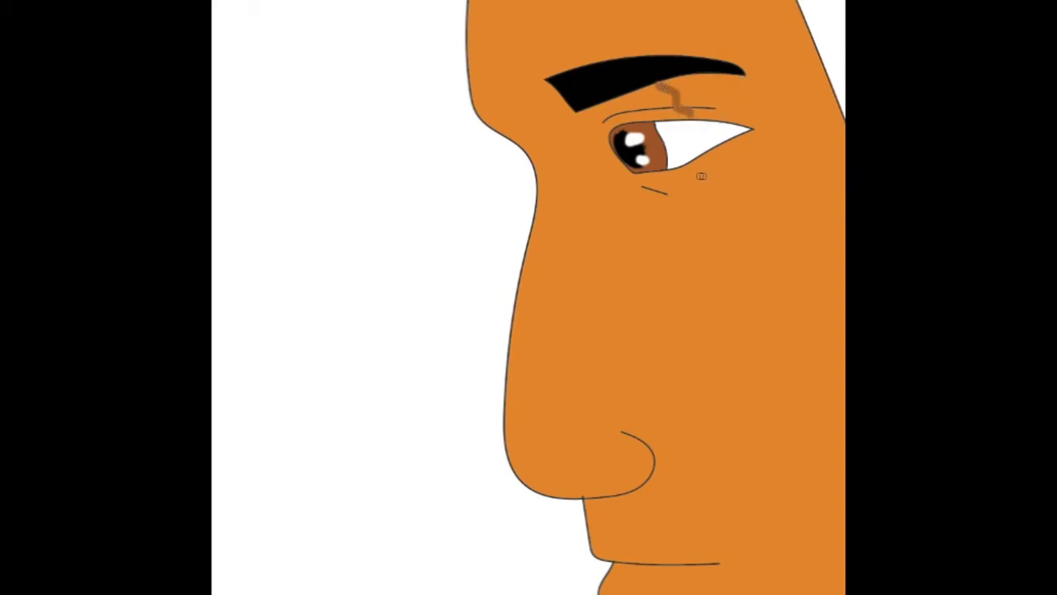
Step: Draw a brown line from the eye corner down the face edge
left_click_drag(700, 162, 844, 280)
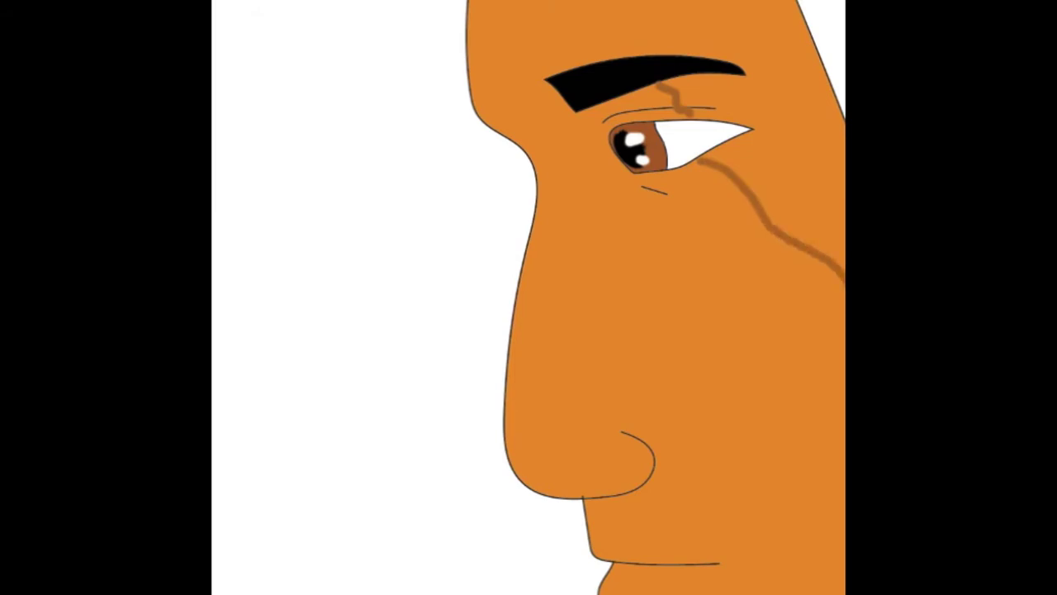
scroll(773, 581, "right", 5)
scroll(720, 299, "down", 2)
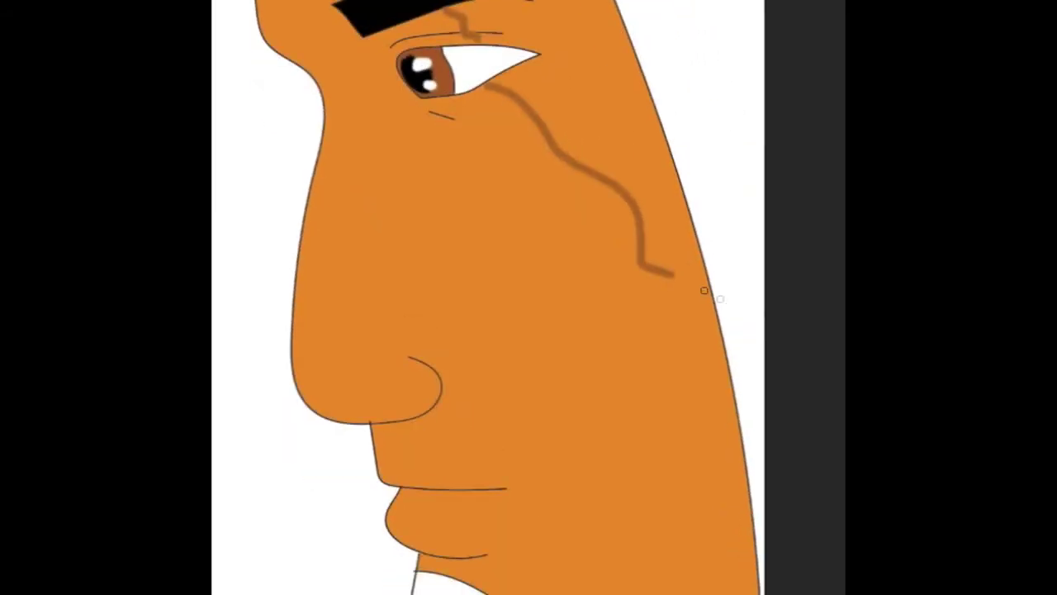
left_click_drag(686, 276, 717, 436)
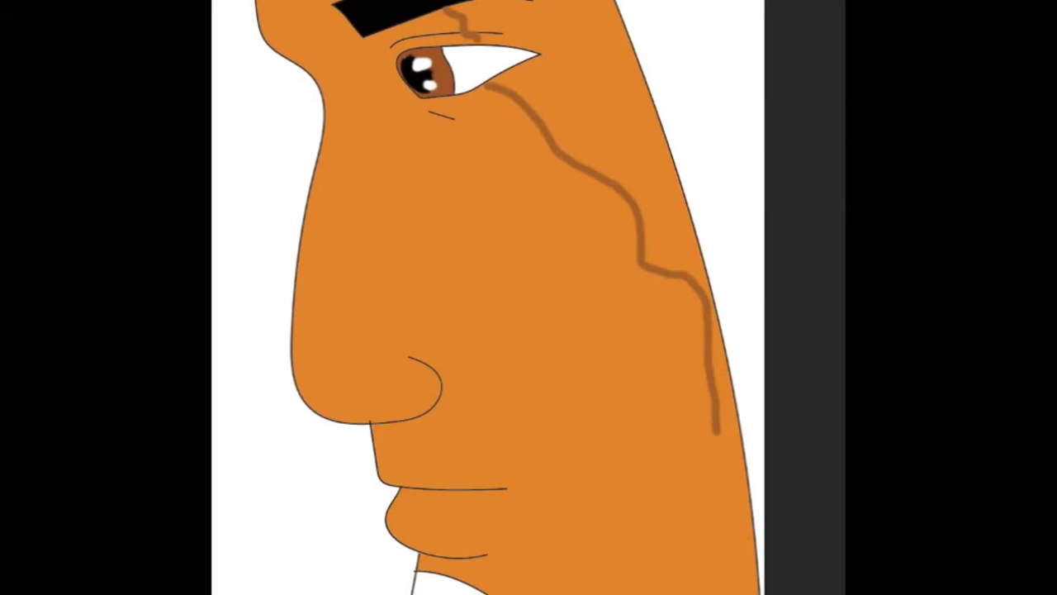
scroll(728, 450, "down", 3)
left_click_drag(717, 241, 734, 499)
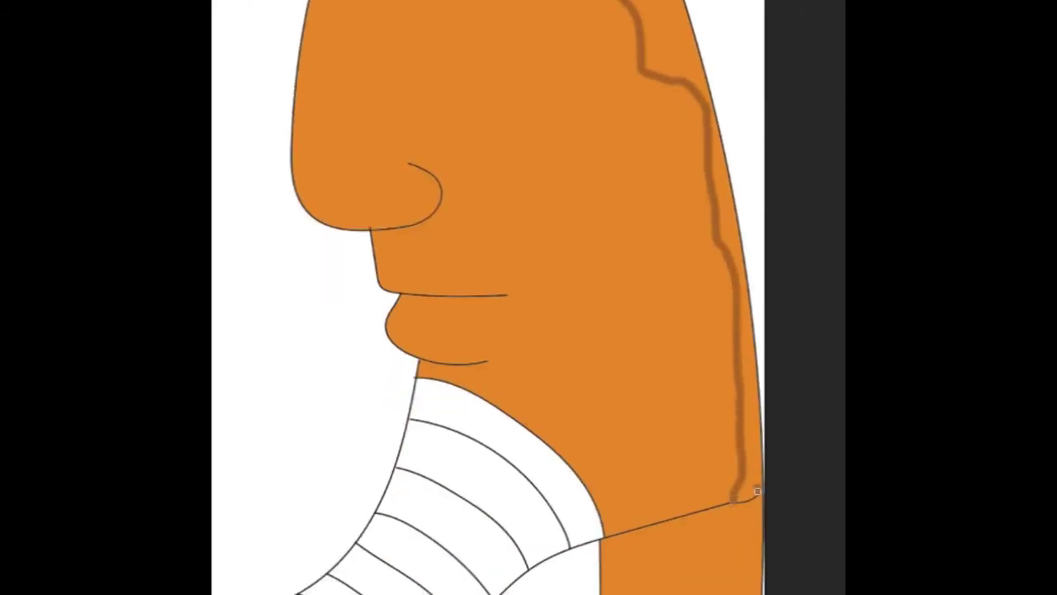
Step: Undo a trial Paint Bucket face fill, an eyebrow-to-head line, and the long face line
key("g")
left_click(722, 223)
key("ctrl+z")
scroll(731, 318, "up", 6)
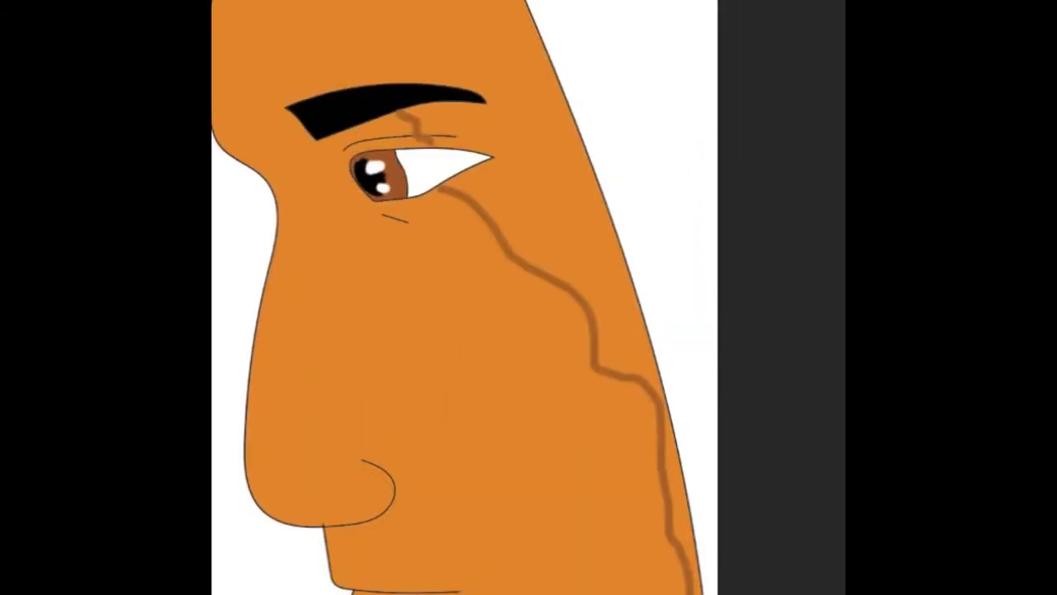
scroll(837, 189, "up", 1)
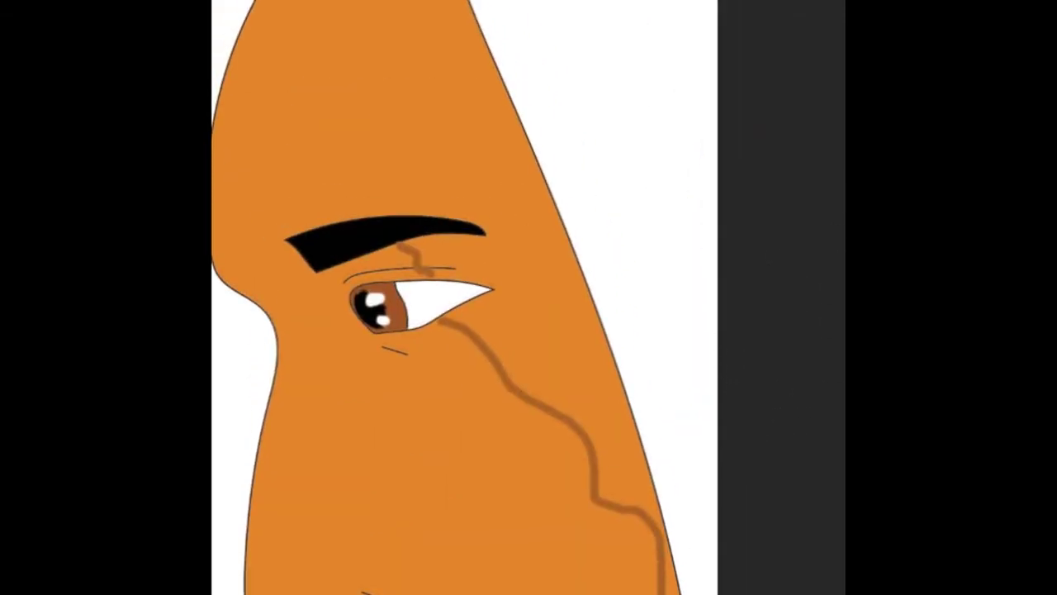
left_click_drag(411, 213, 475, 23)
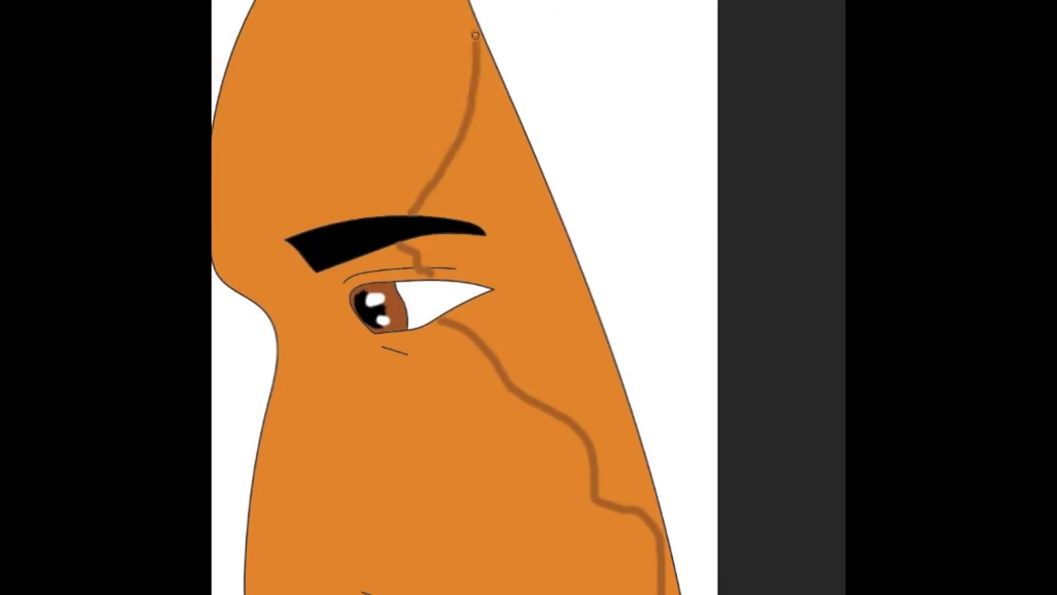
left_click(533, 260)
key("ctrl+z")
key("ctrl+z")
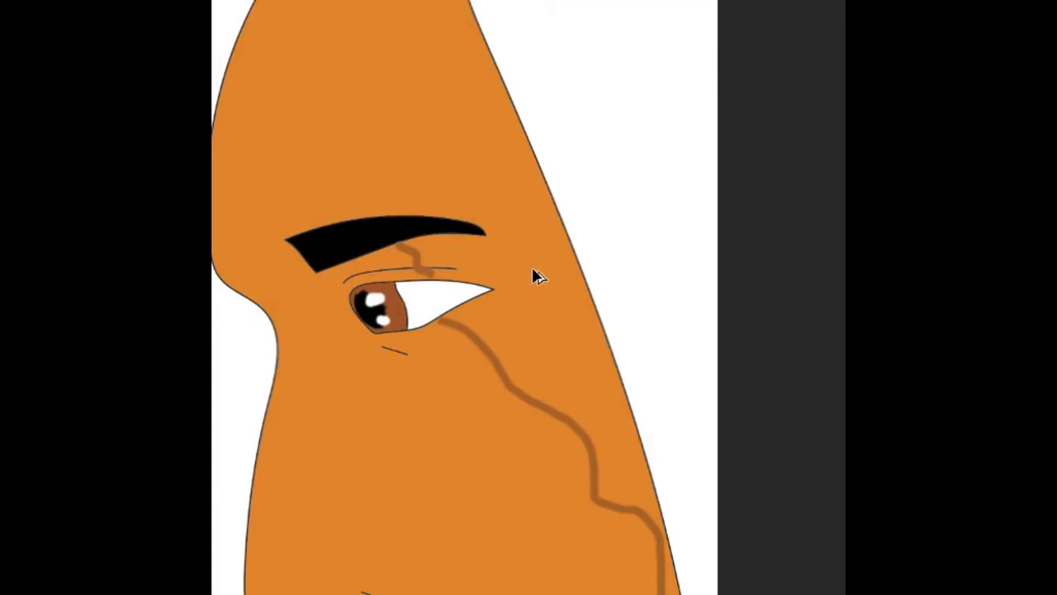
key("ctrl+z")
key("ctrl+z")
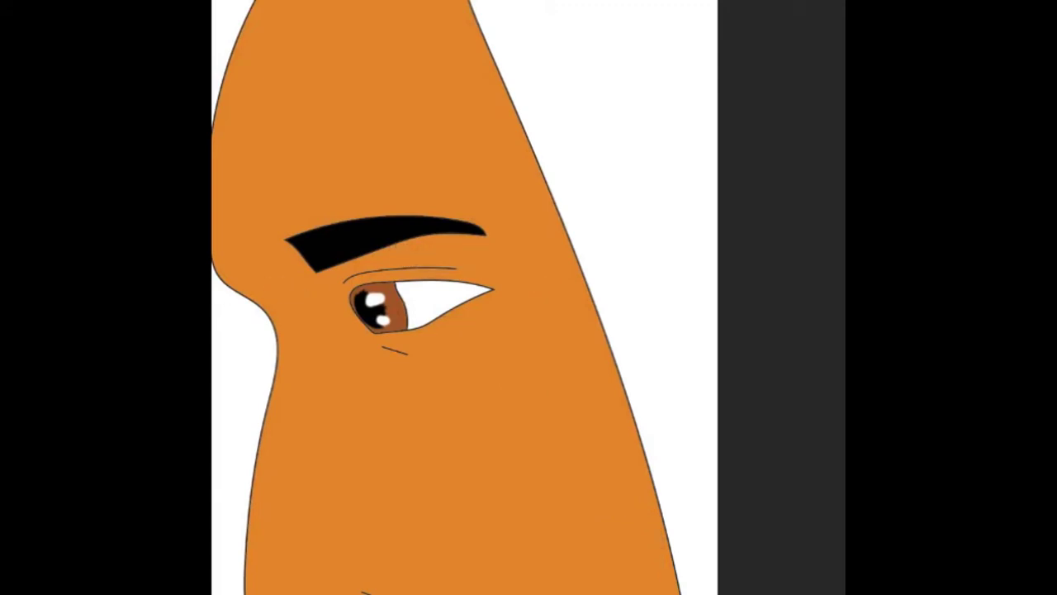
Step: Resize the brush and draw a short brown stroke through the eyebrow
right_click(248, 24)
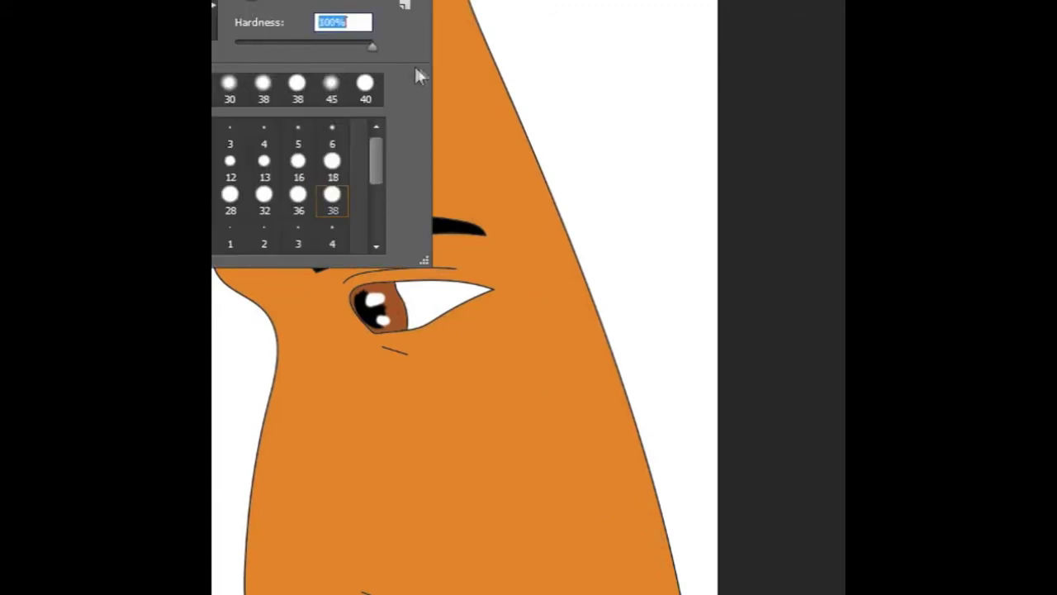
key("Return")
left_click_drag(393, 204, 474, 28)
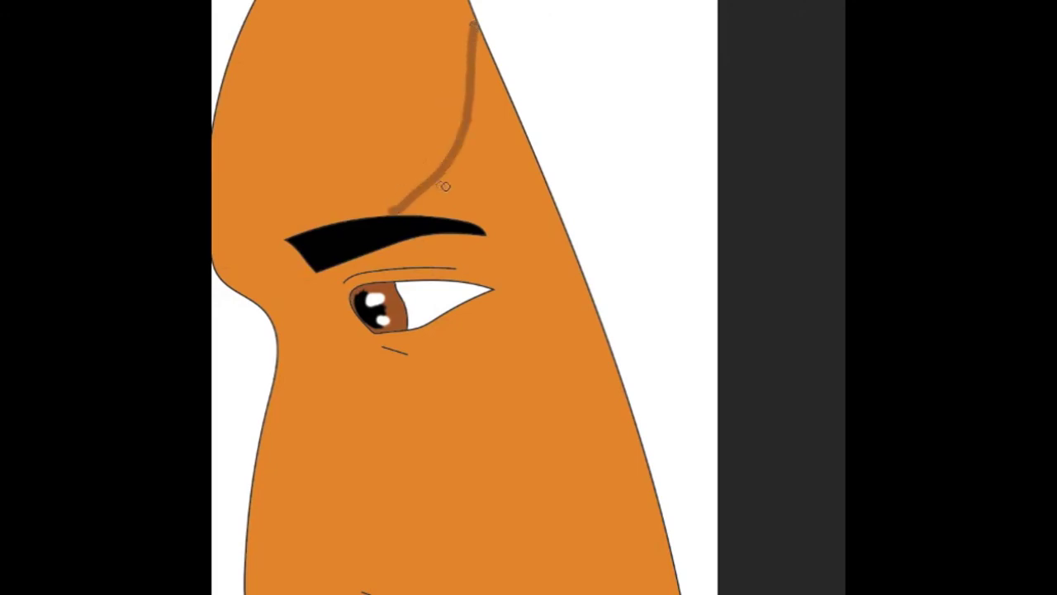
key("ctrl+z")
left_click_drag(433, 237, 454, 266)
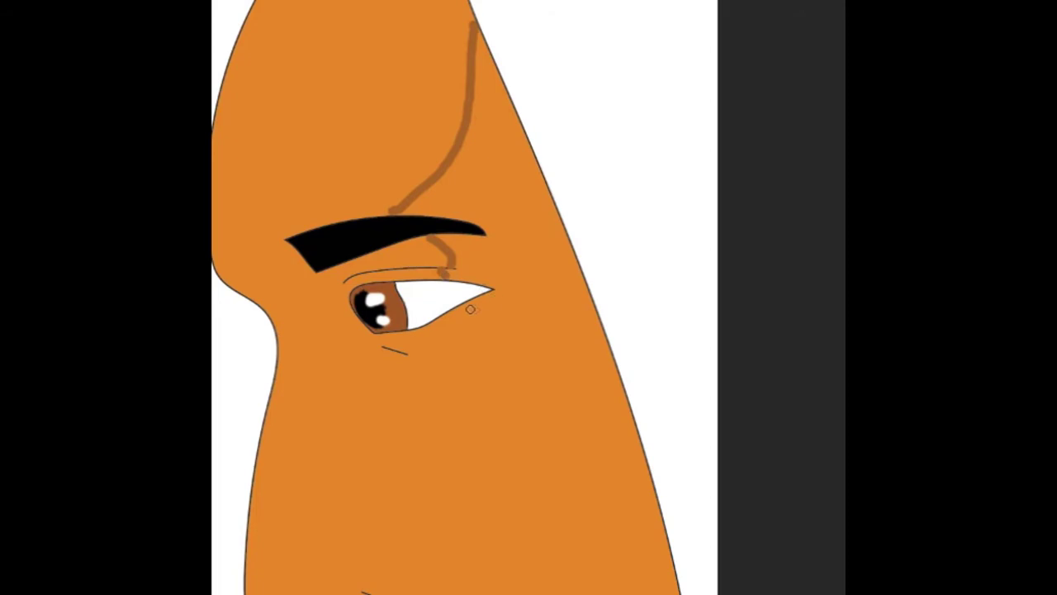
Step: Draw the brown line down from the eye corner, keeping only the upper part
mouse_move(462, 310)
left_mouse_down()
mouse_move(569, 317)
mouse_move(627, 450)
left_mouse_up()
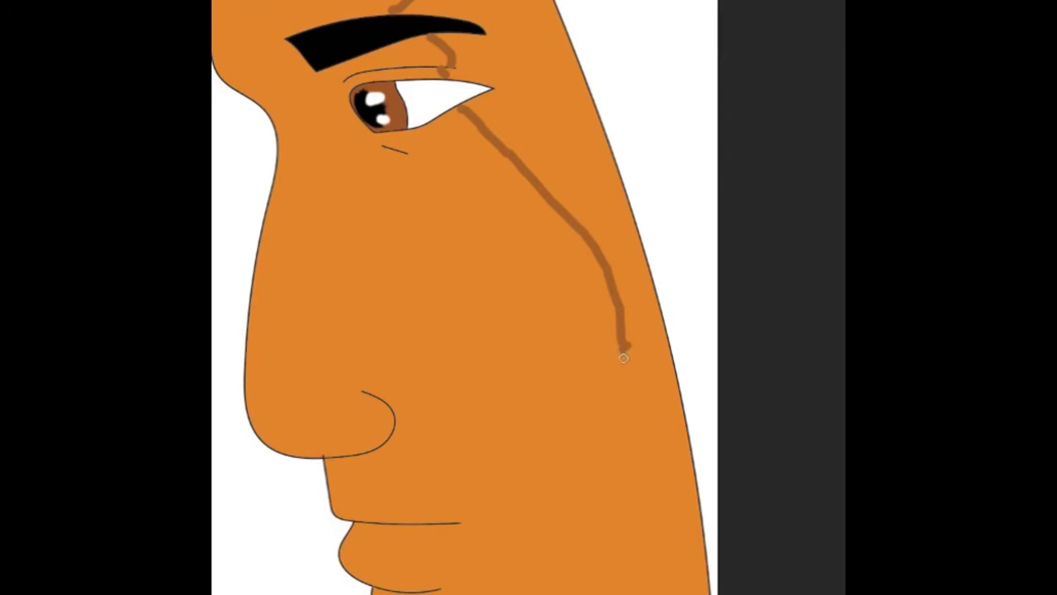
mouse_move(623, 356)
left_mouse_down()
mouse_move(674, 363)
mouse_move(686, 467)
mouse_move(681, 593)
left_mouse_up()
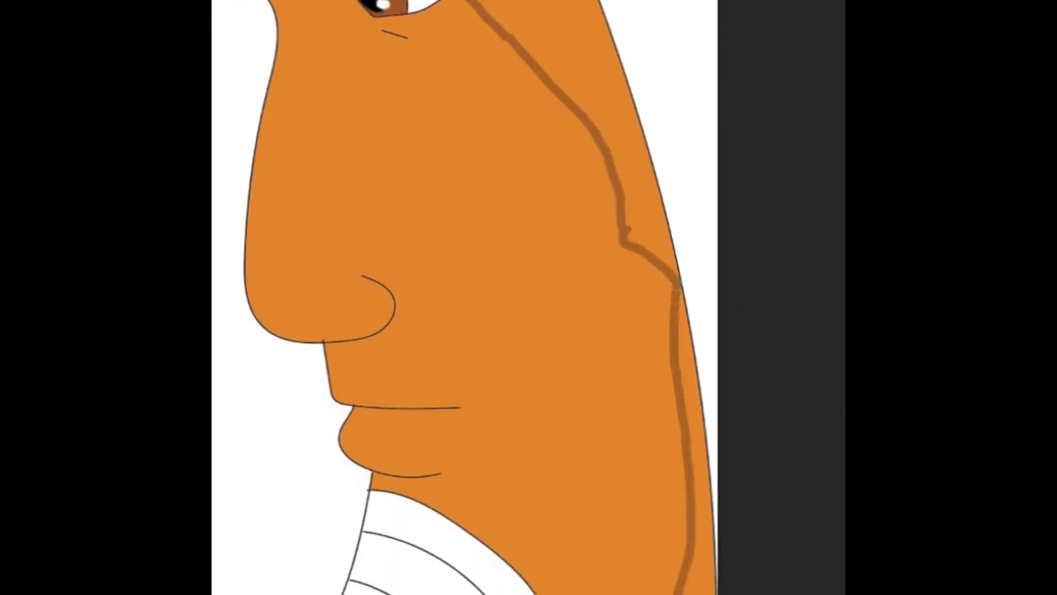
key("ctrl+z")
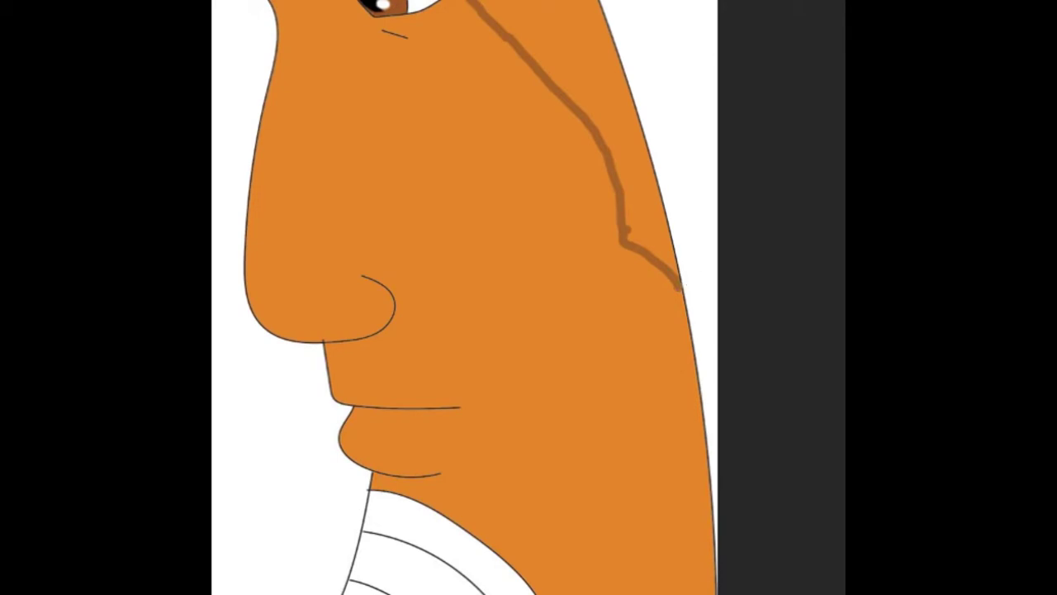
left_click(588, 74)
scroll(823, 248, "down", 2)
scroll(823, 248, "up", 6)
key("ctrl+z")
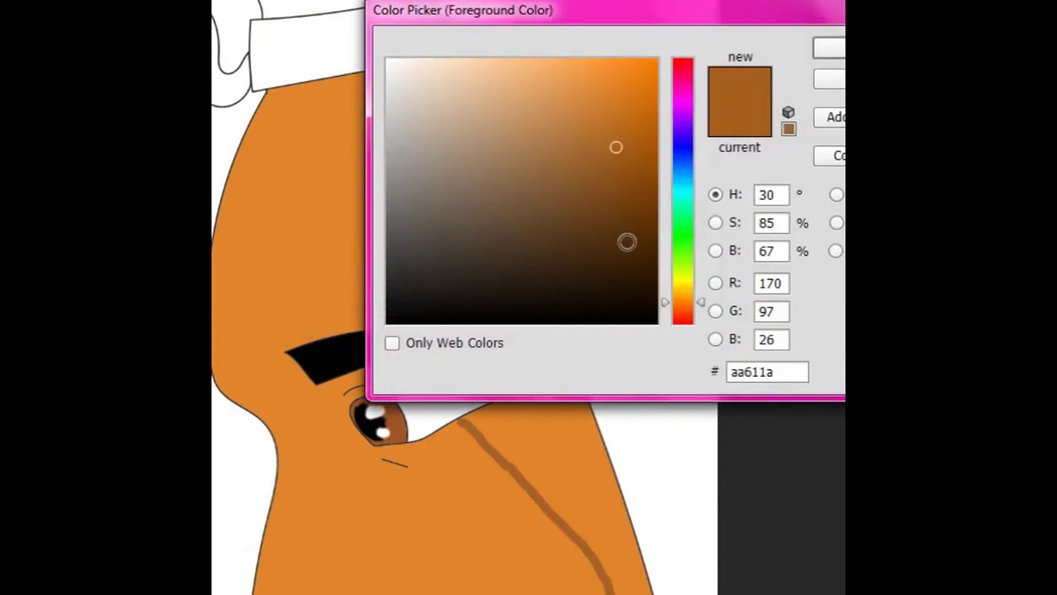
Step: Fill the strip behind the brown line with saturated orange-brown and soften the jaw edge
left_click(618, 119)
left_click(830, 46)
left_click(562, 424)
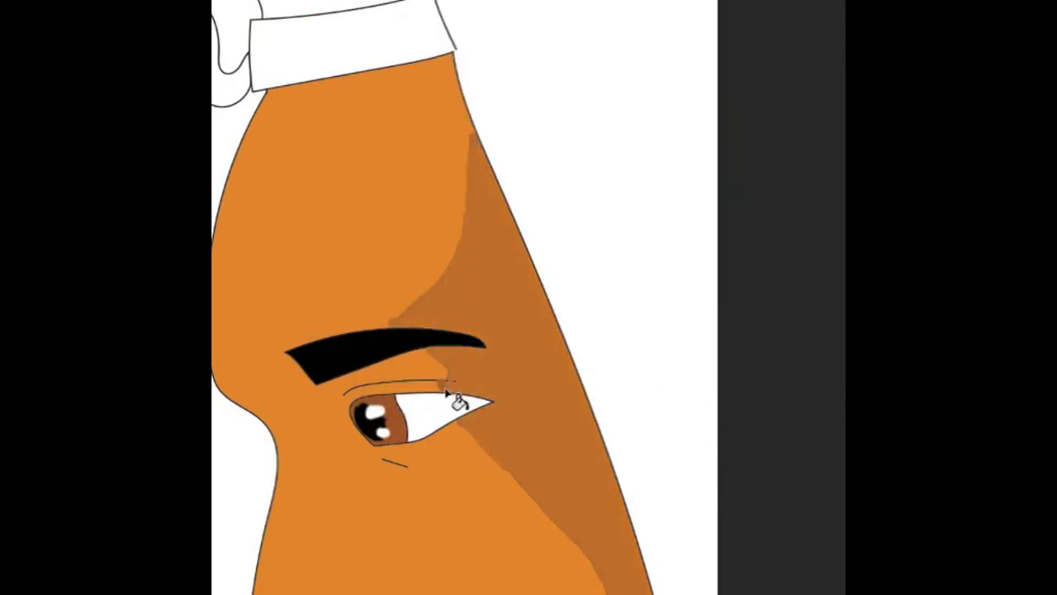
scroll(462, 298, "down", 5)
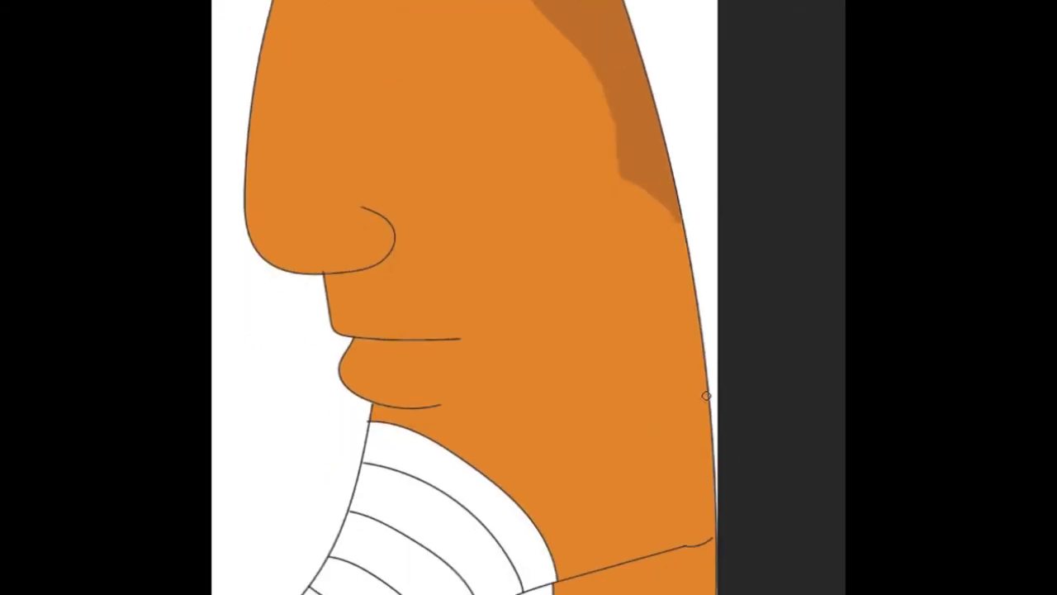
left_click_drag(706, 396, 658, 548)
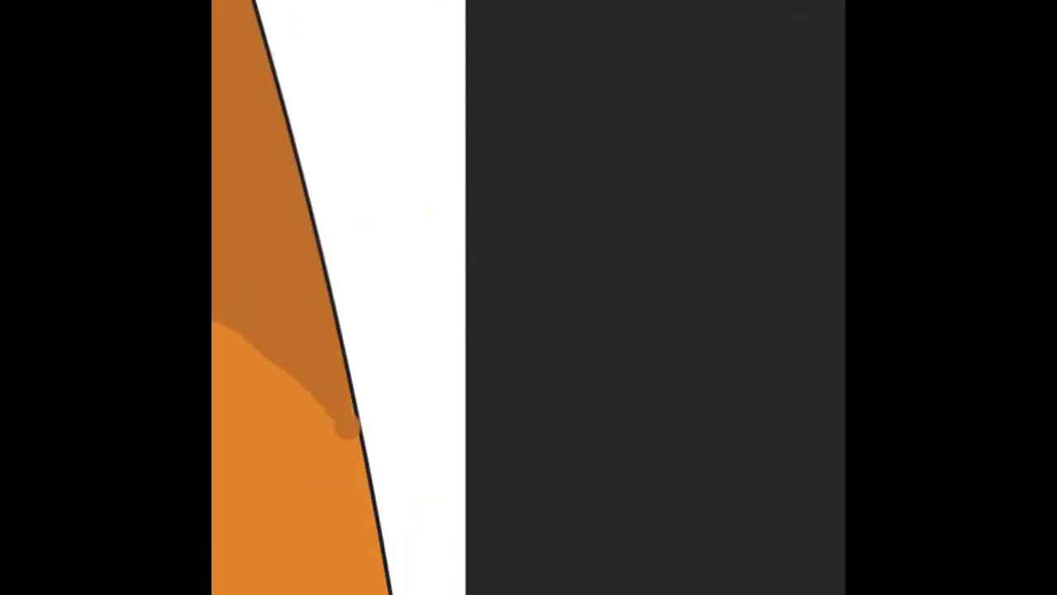
Step: Cover the spilled shadow paint and redraw the black jaw outline, then fit on screen
left_click_drag(357, 423, 332, 450)
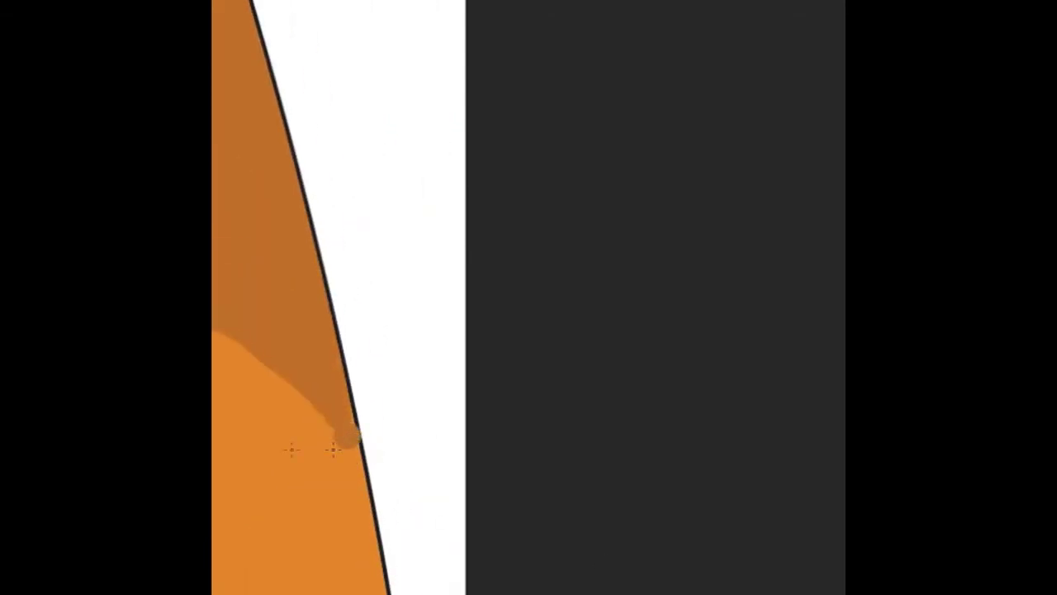
left_click(340, 420)
left_click_drag(385, 470, 361, 398)
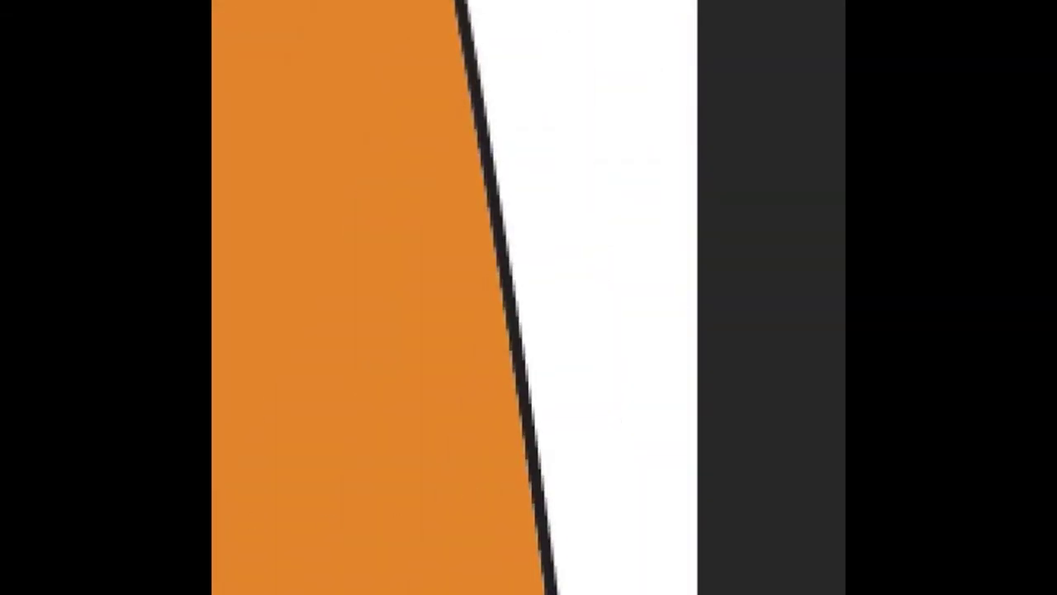
right_click(353, 389)
left_click(389, 402)
Step: Zoom in on the eye, back out to the face, then in on the nose
left_click_drag(739, 188, 712, 183)
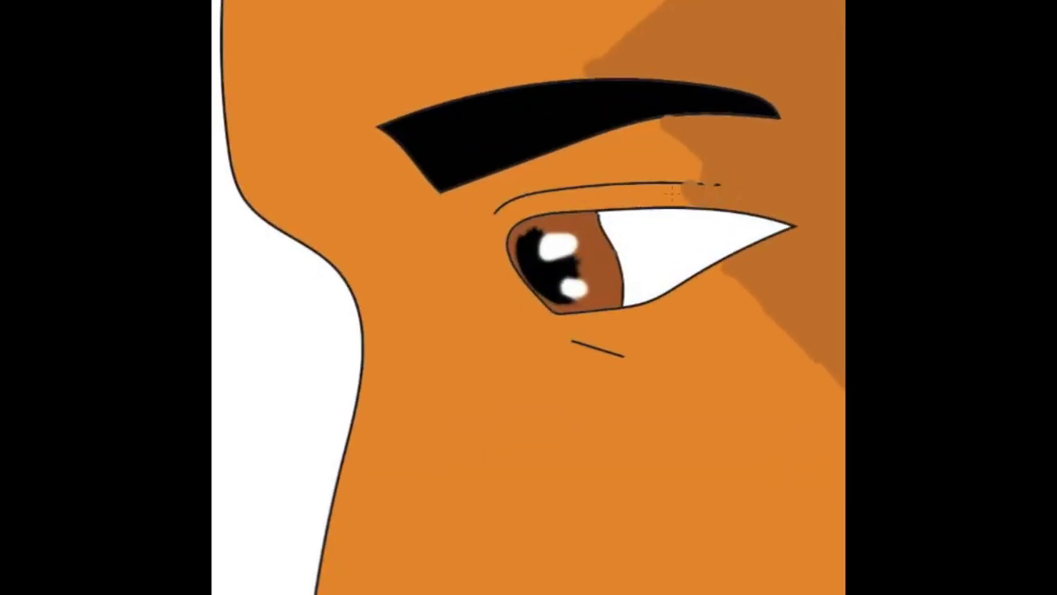
right_click(347, 332)
left_click(441, 343)
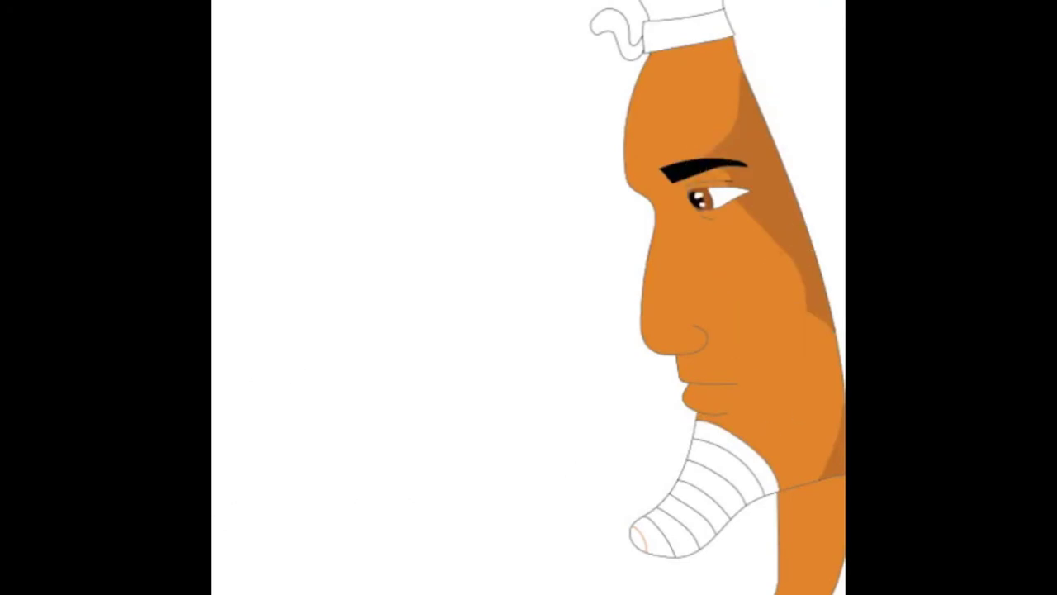
left_click_drag(719, 302, 715, 317)
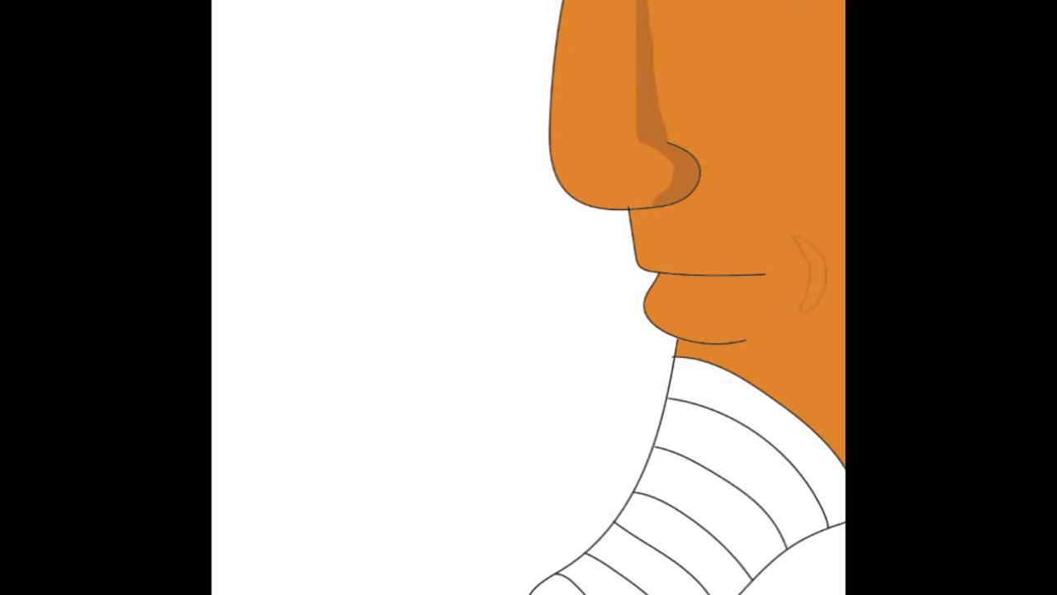
Step: Fill the cheek crease beside the mouth with darker brown
left_click(816, 264)
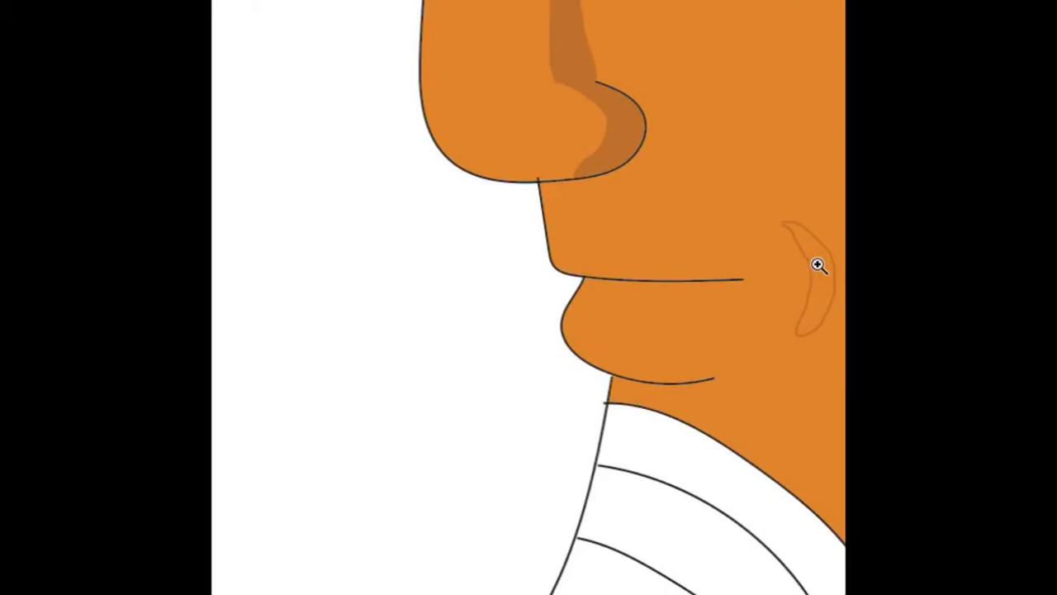
left_click(817, 264)
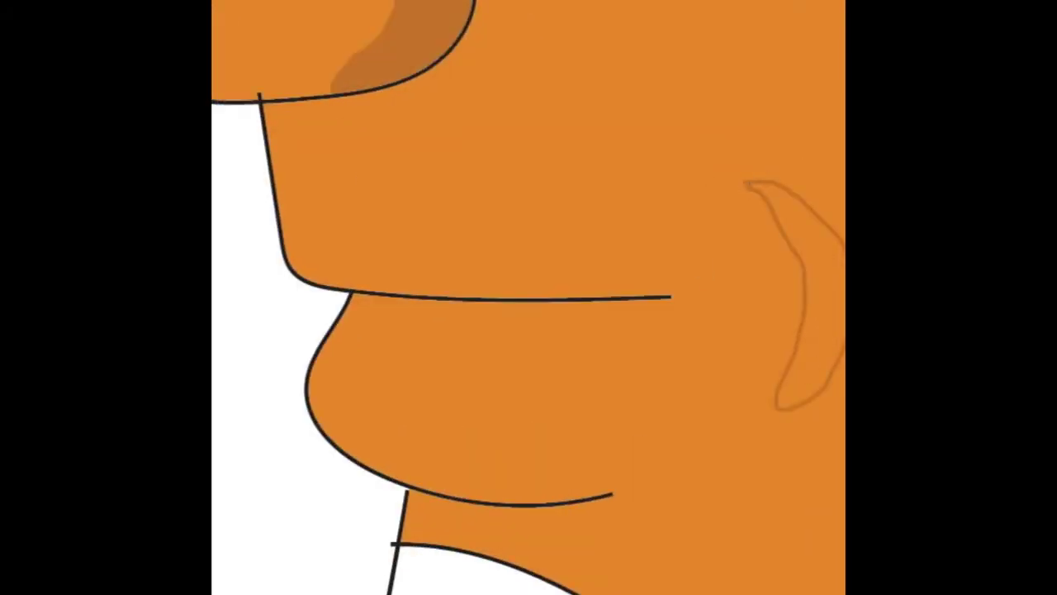
left_click(816, 306)
key("ctrl+0")
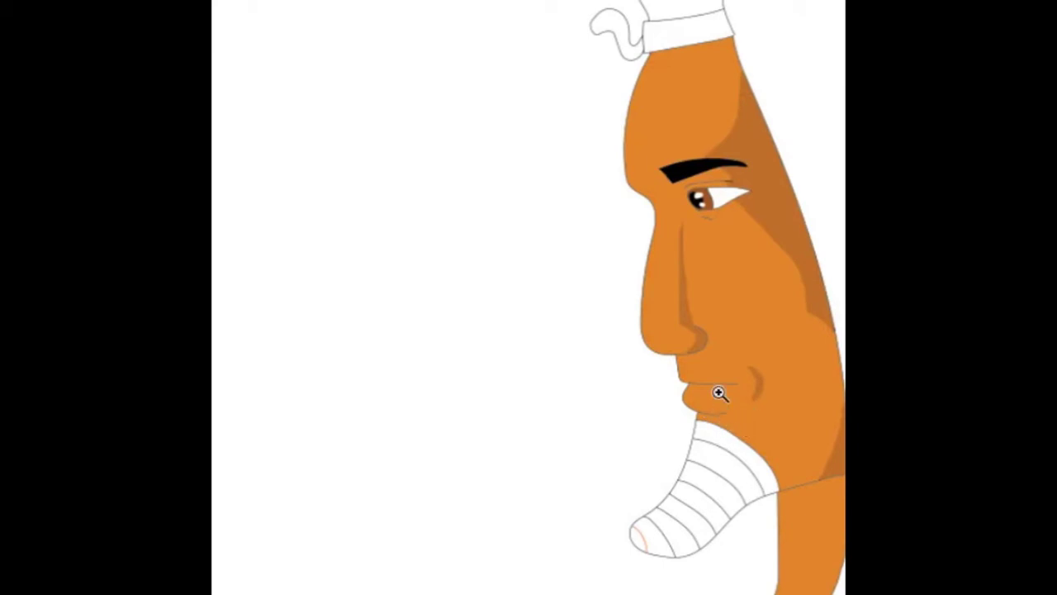
Step: Choose a lighter orange (f1a25f) as the foreground colour for the lips
left_click(767, 420)
left_click(766, 422)
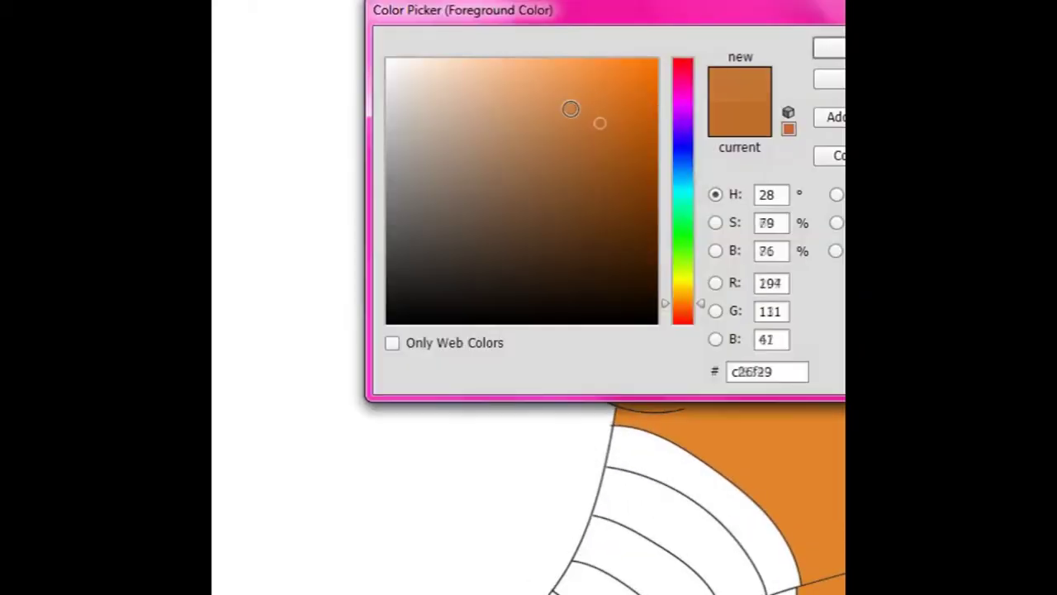
left_click(553, 102)
key("Return")
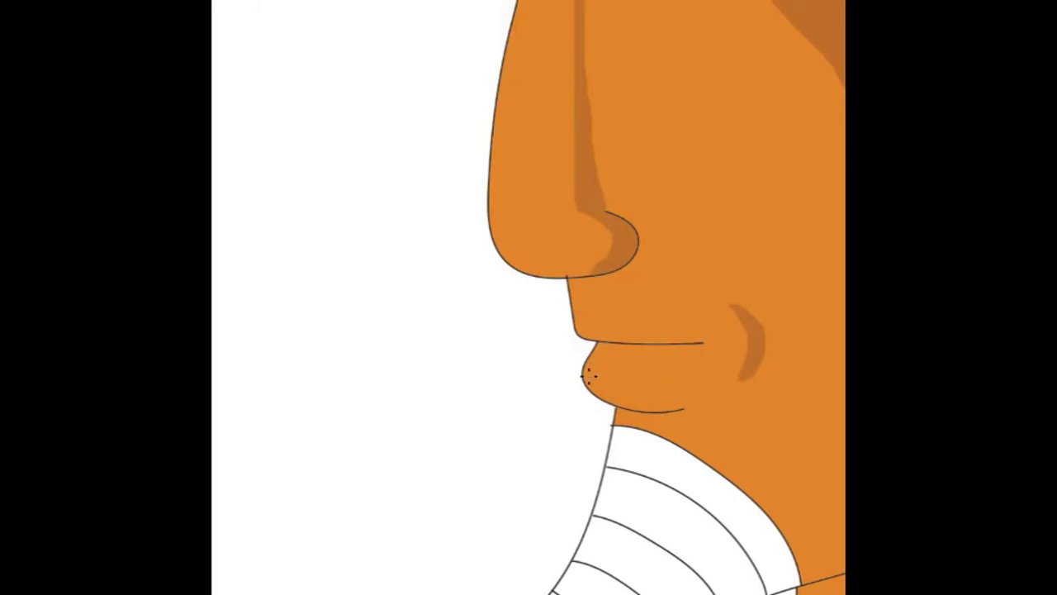
left_click(550, 72)
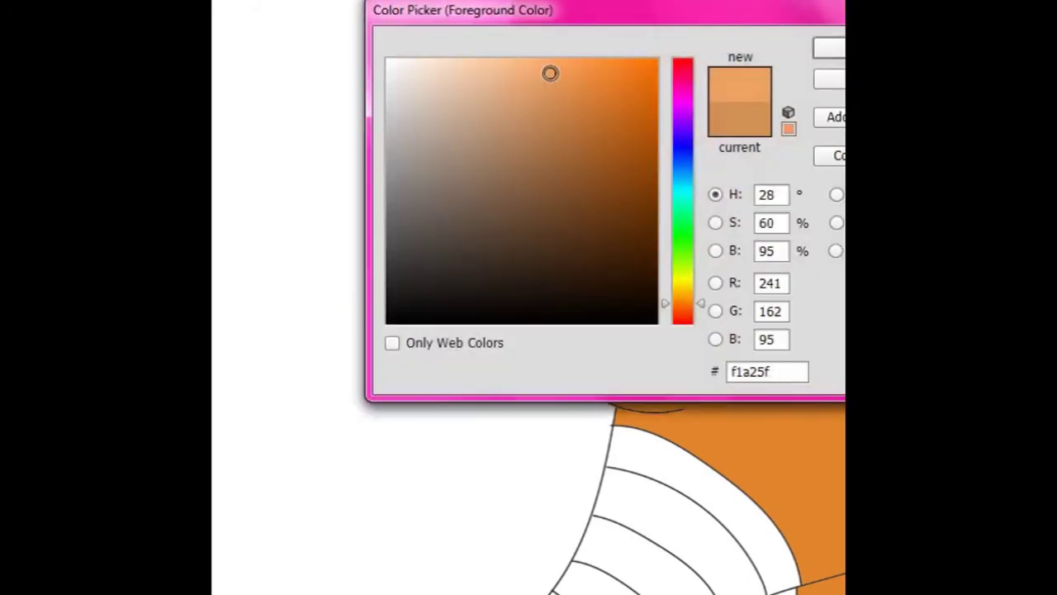
Step: Refine the foreground colour to the peach-orange f5984d
left_click(580, 78)
left_click(604, 73)
left_click(606, 78)
left_click(587, 71)
left_click(683, 295)
left_click(685, 299)
left_click(571, 69)
left_click(570, 82)
left_click(579, 95)
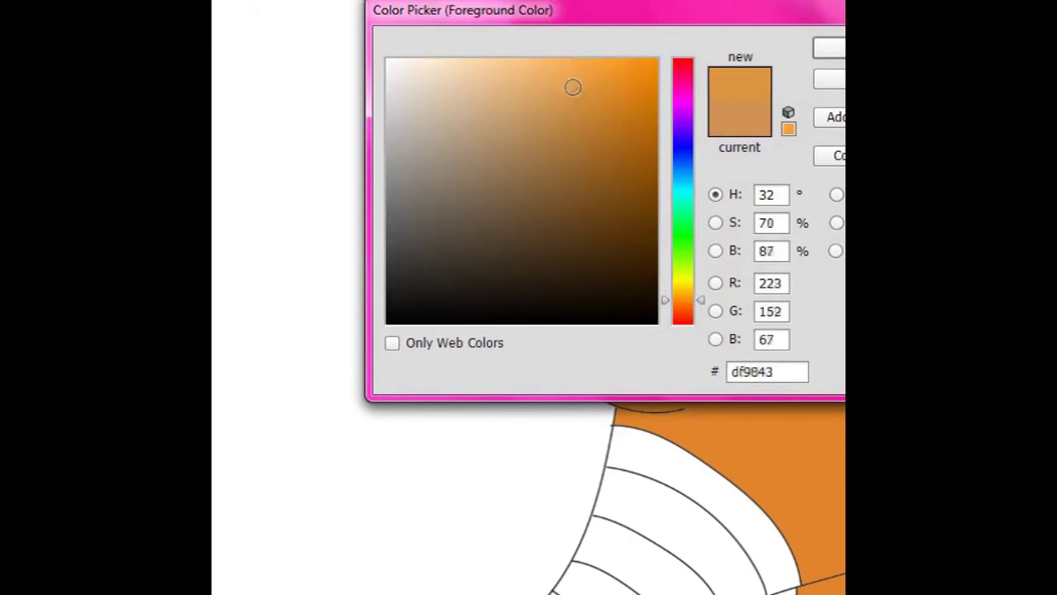
left_click(690, 303)
left_click(583, 73)
left_click(570, 68)
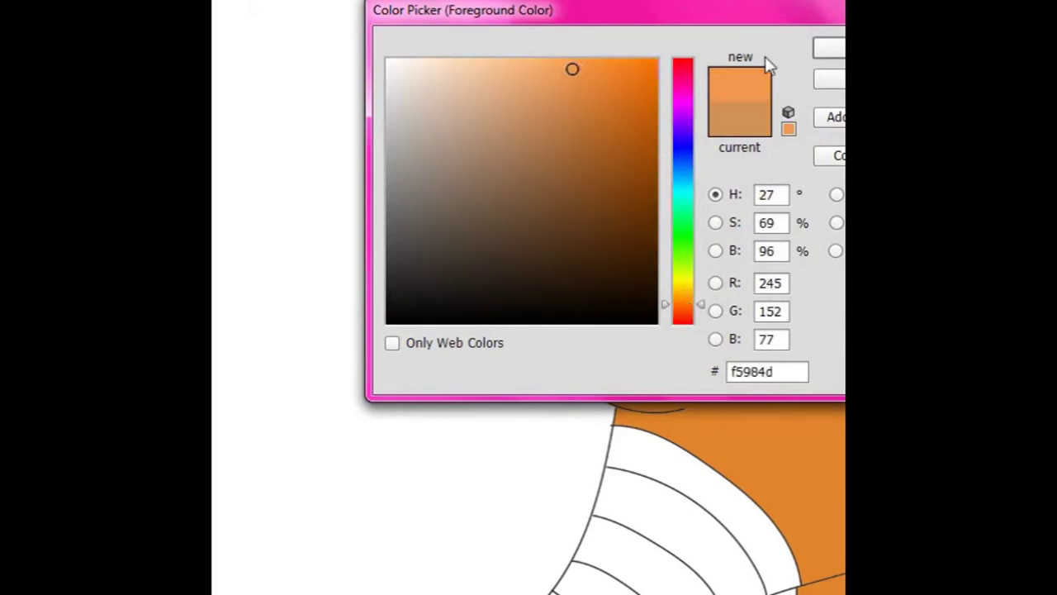
left_click(829, 47)
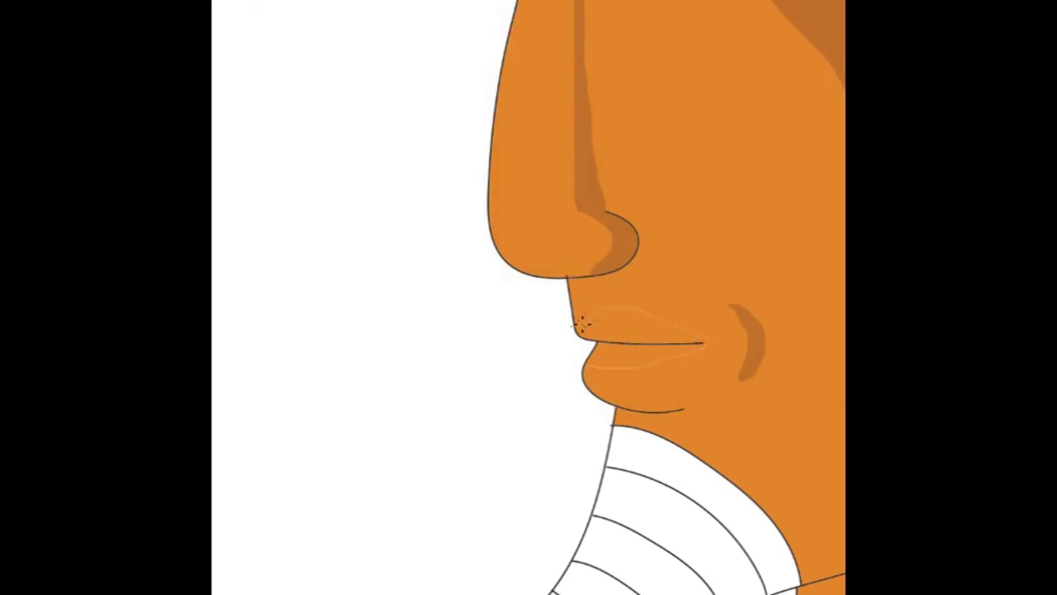
Step: Fill the lips and their faint outlines with the peach-orange
left_click(645, 378)
left_click(591, 324)
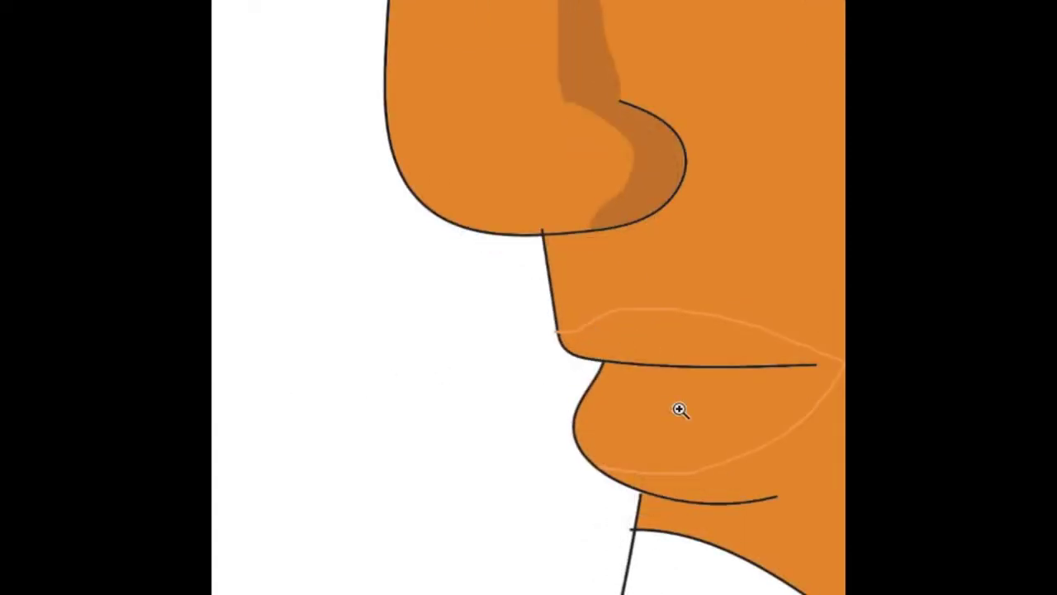
left_click(570, 407)
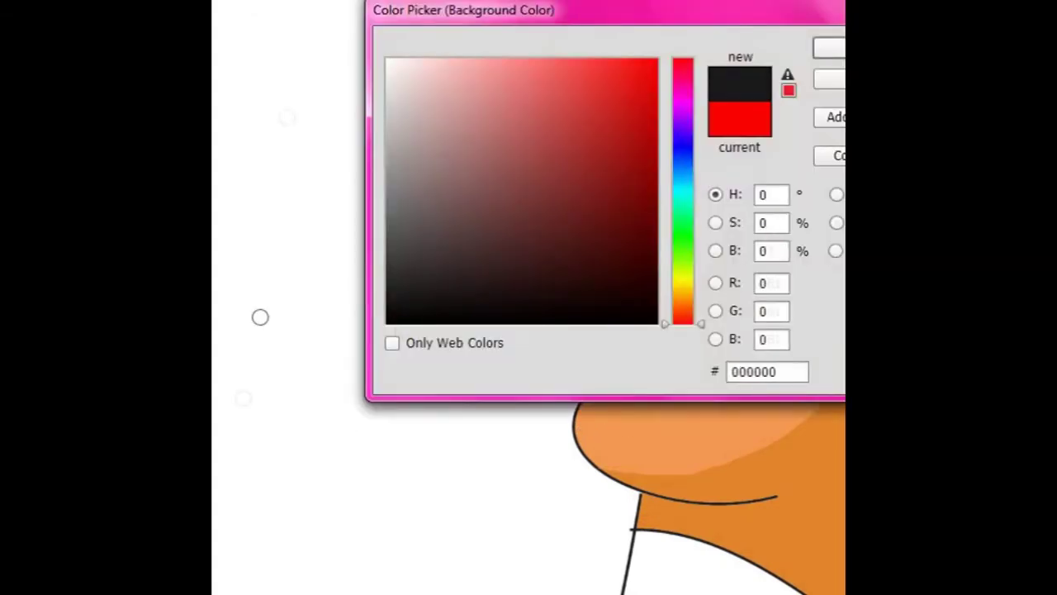
Step: Set the background colour to white and extend the black line at the lip corner
left_click(389, 58)
key("Return")
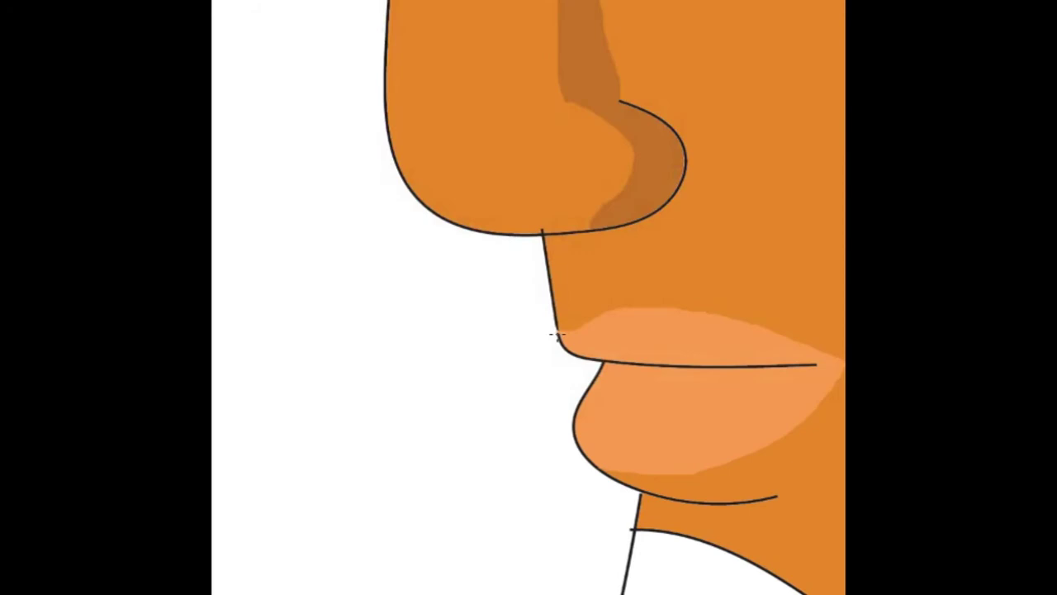
scroll(533, 312, "up", 3)
scroll(566, 342, "up", 3)
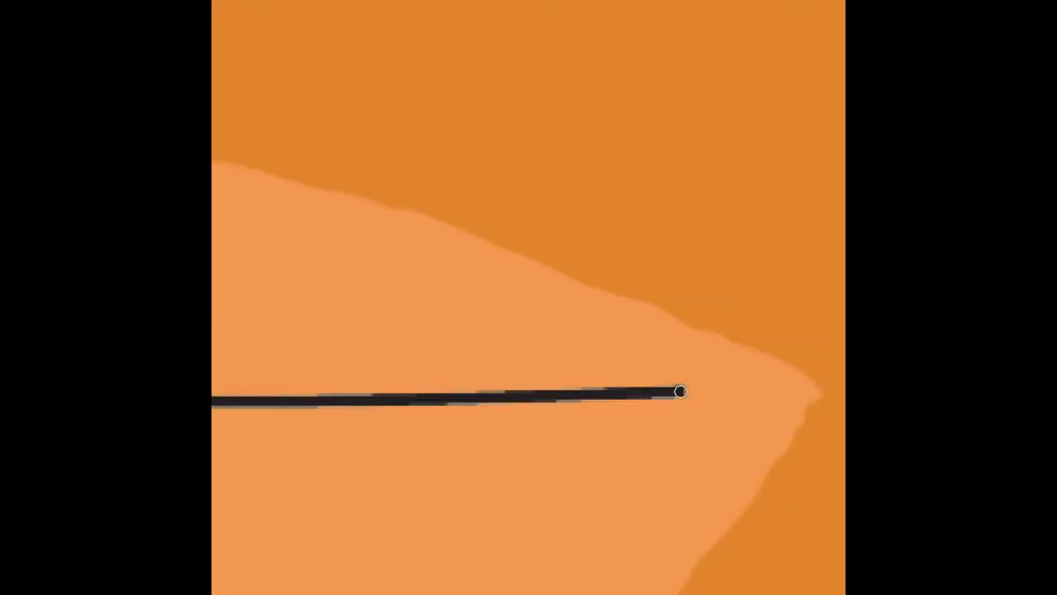
left_click_drag(679, 391, 815, 387)
right_click(624, 256)
left_click(641, 260)
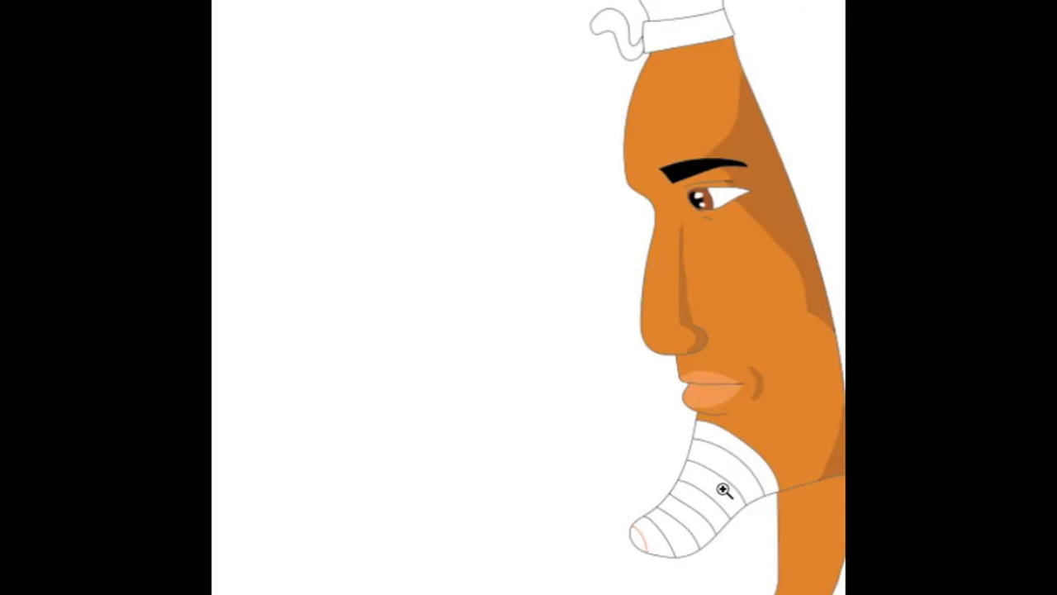
Step: Set the foreground colour to bright yellow fffc00
left_click(762, 393)
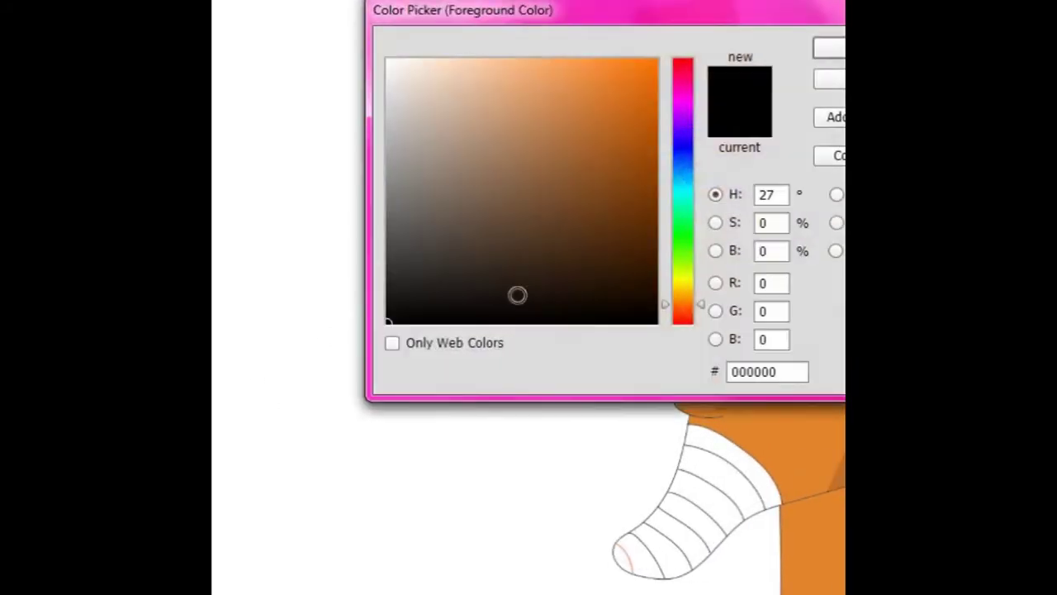
left_click(607, 266)
left_click(682, 280)
left_click(609, 194)
left_click_drag(610, 194, 657, 59)
key("Return")
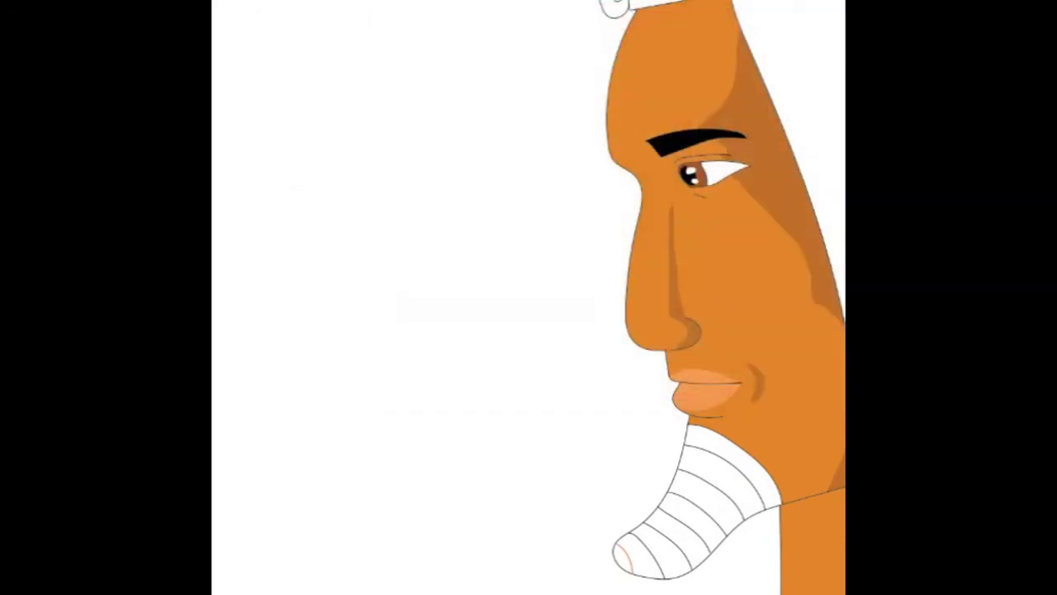
Step: Fill the band at the beard tip with yellow
left_click(720, 535)
key("ctrl+z")
left_click(644, 562)
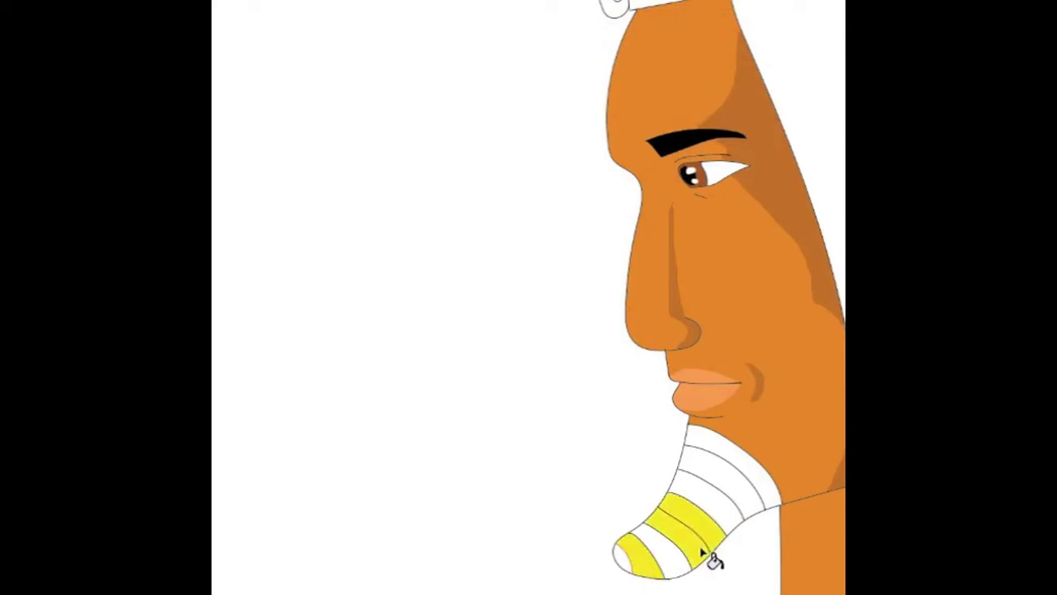
scroll(709, 538, "up", 2)
scroll(686, 545, "up", 2)
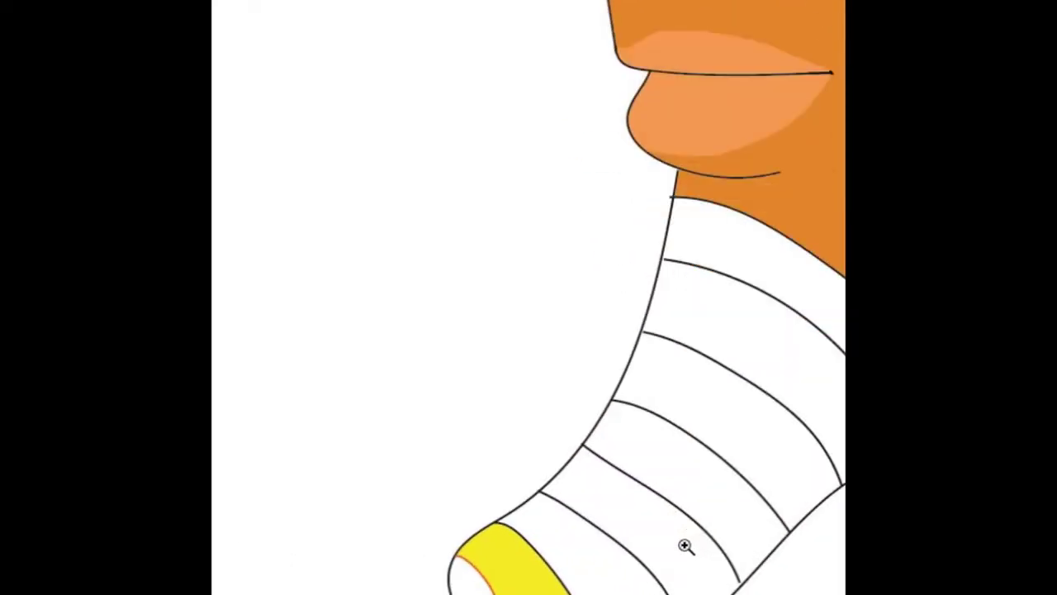
scroll(686, 548, "up", 1)
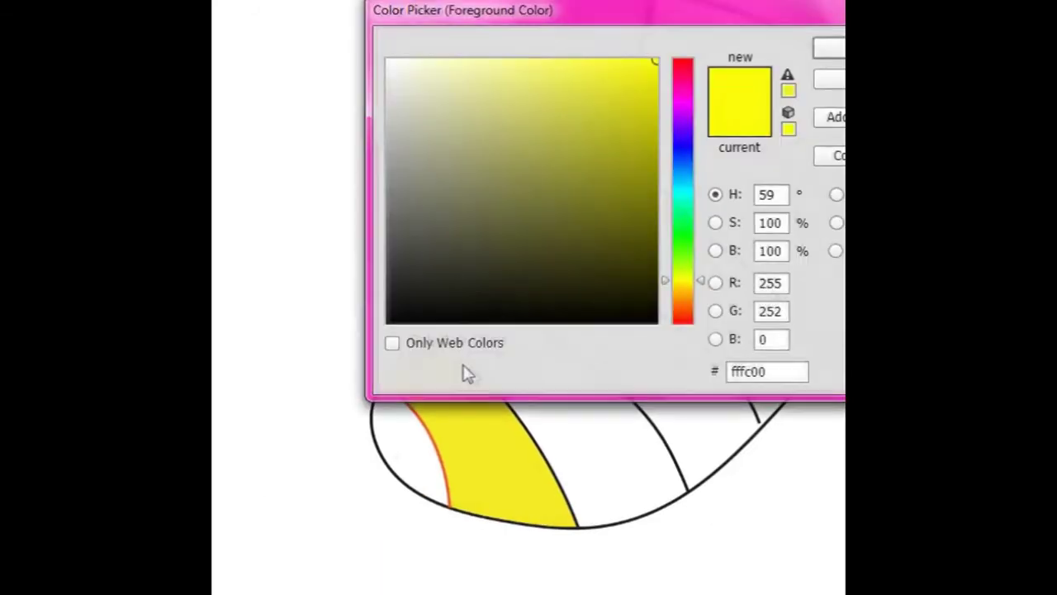
Step: Switch to black and extend the broken stripe lines to meet the beard edges
left_click(388, 322)
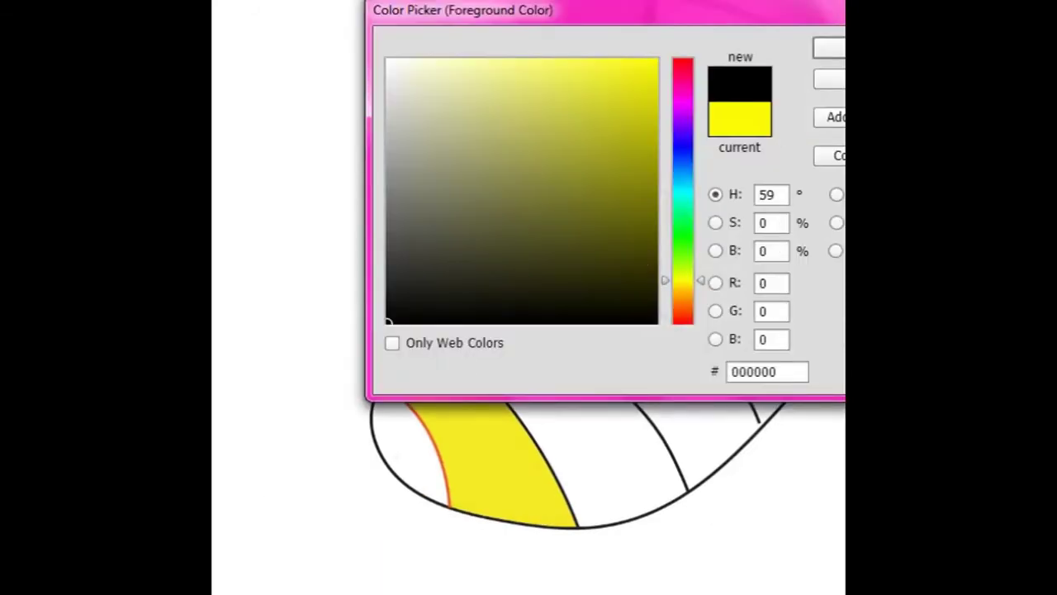
key("Return")
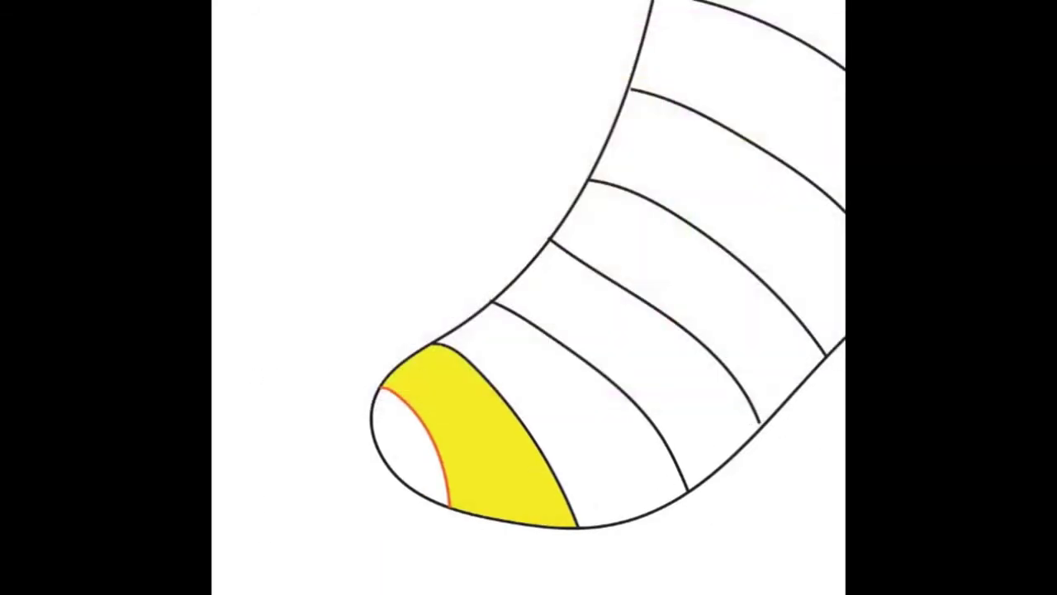
left_click(756, 420)
left_click_drag(754, 411, 757, 423)
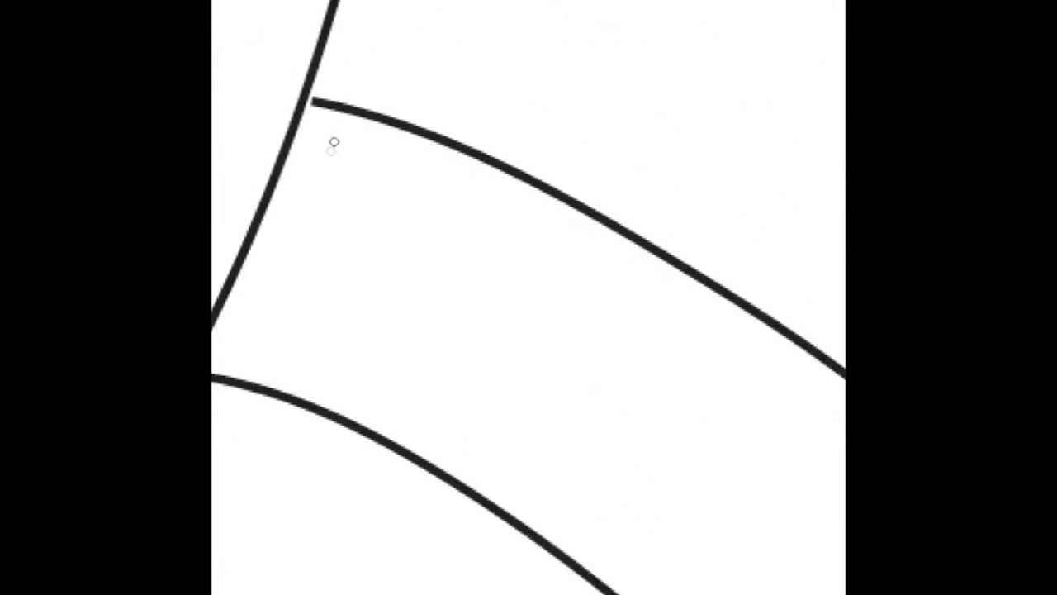
left_click_drag(314, 103, 304, 98)
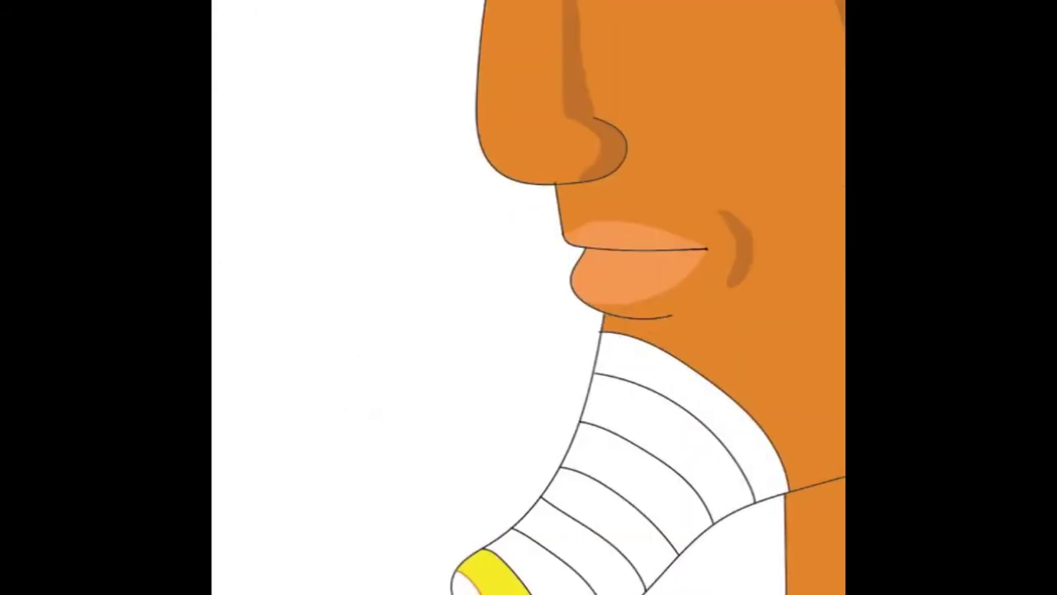
Step: Fill the remaining beard stripes bright yellow fffc00, undoing the stray collar fill
left_click(349, 394)
left_click_drag(581, 184, 658, 57)
left_click(829, 48)
left_click(578, 546)
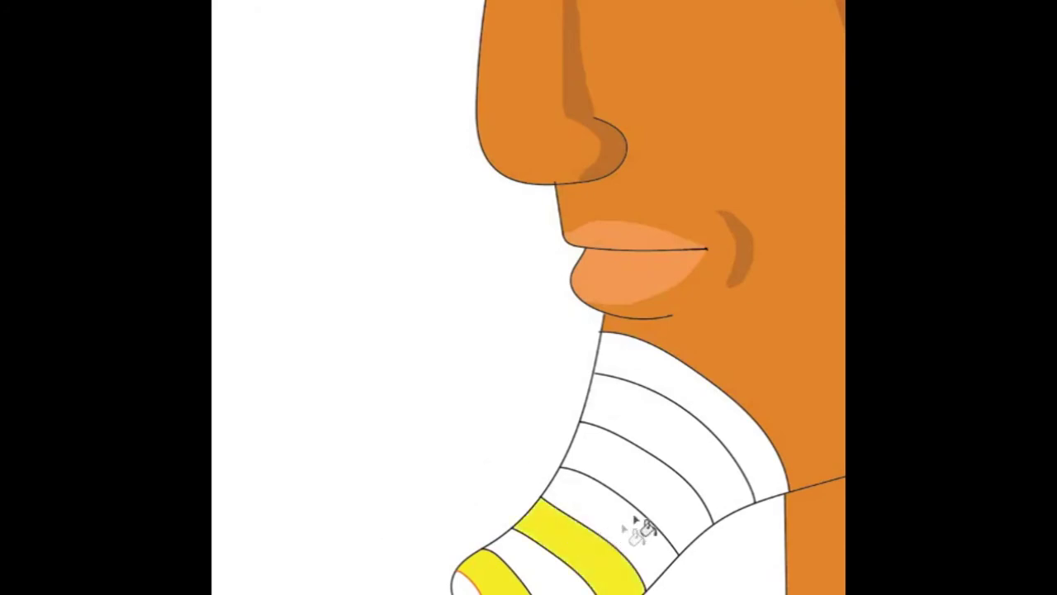
left_click(640, 487)
left_click(724, 426)
key("ctrl+z")
Step: Join the stripe line cleanly to the neck outline and fill the under-chin stripe yellow
key("z")
left_click(593, 384)
left_click(619, 396)
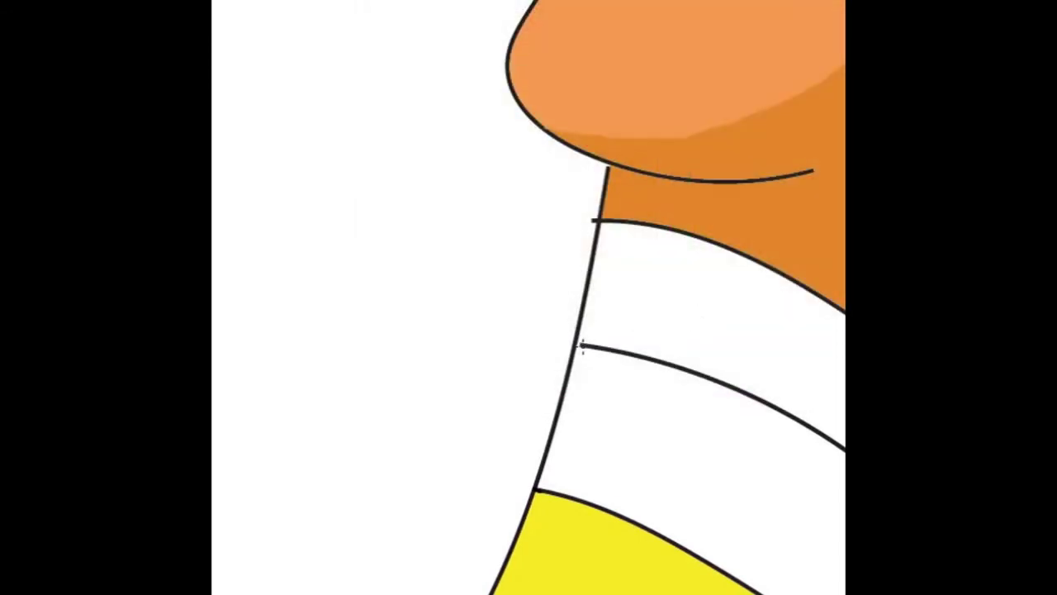
left_click_drag(581, 346, 576, 345)
left_click(664, 293)
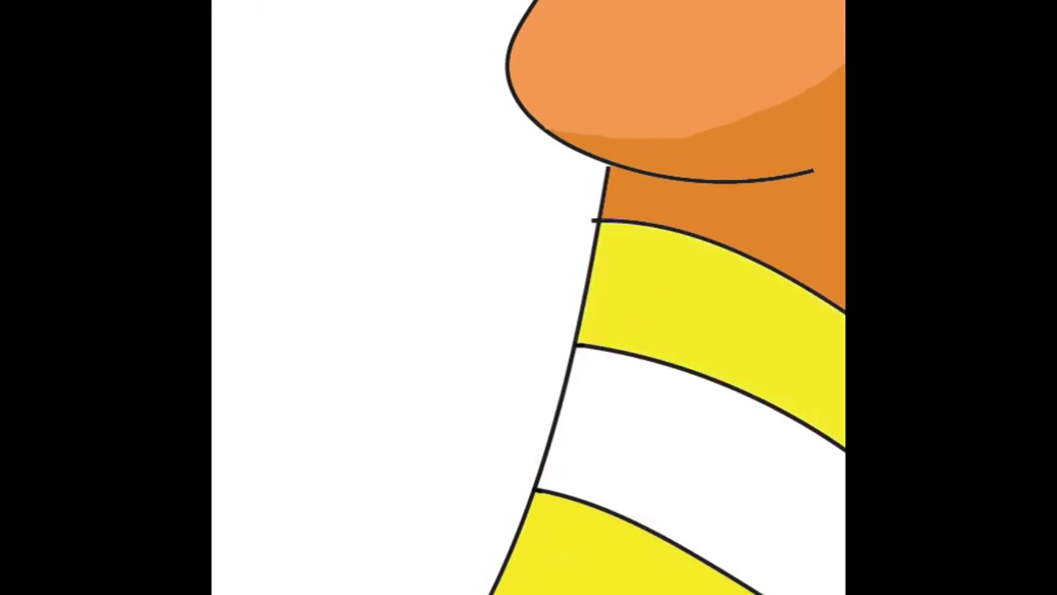
left_click(585, 218)
key("z")
right_click(391, 283)
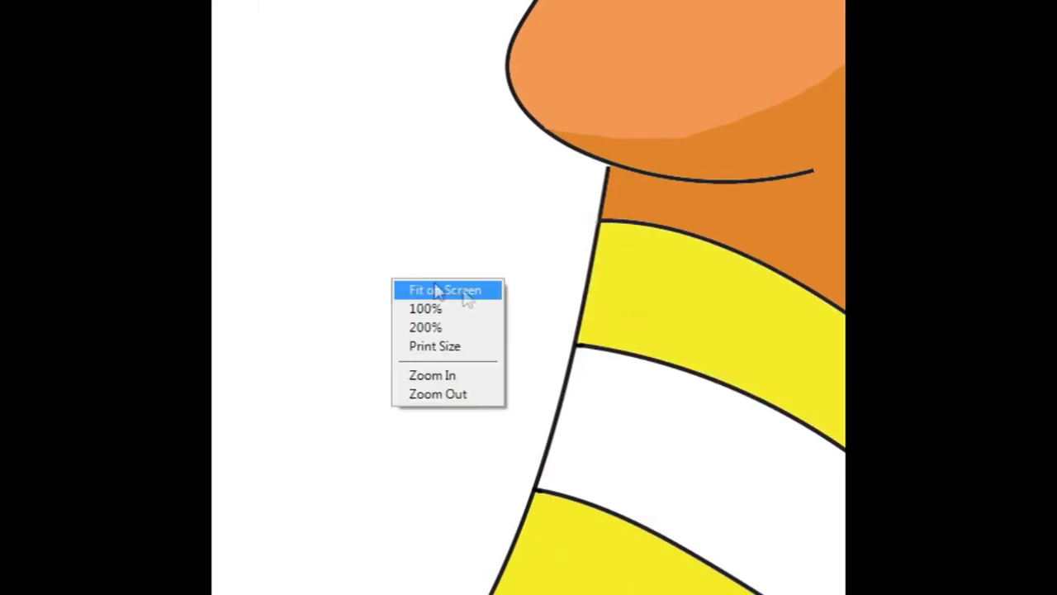
left_click(472, 288)
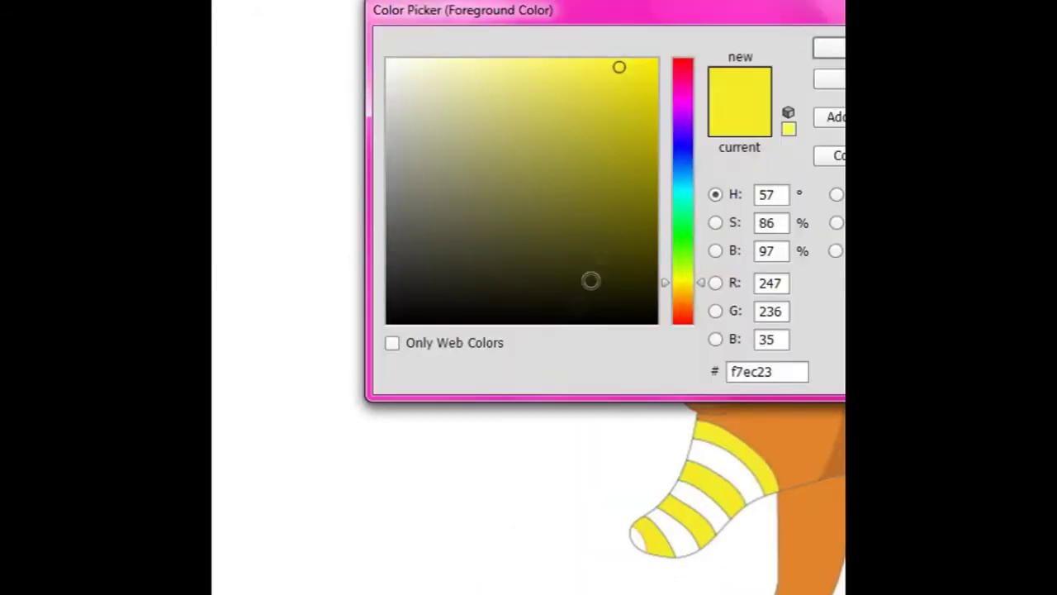
Step: Fill the five remaining white beard stripes with blue #0084ff
left_click(682, 165)
left_click(658, 55)
key("Return")
left_click(726, 454)
left_click(727, 489)
left_click(692, 512)
left_click(668, 530)
left_click(639, 538)
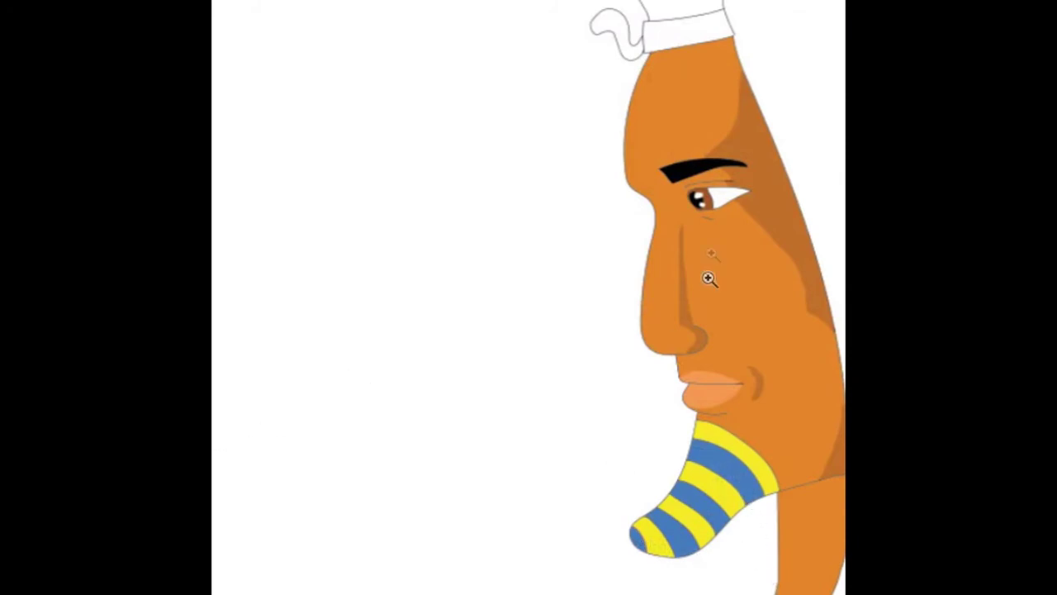
left_click(755, 205)
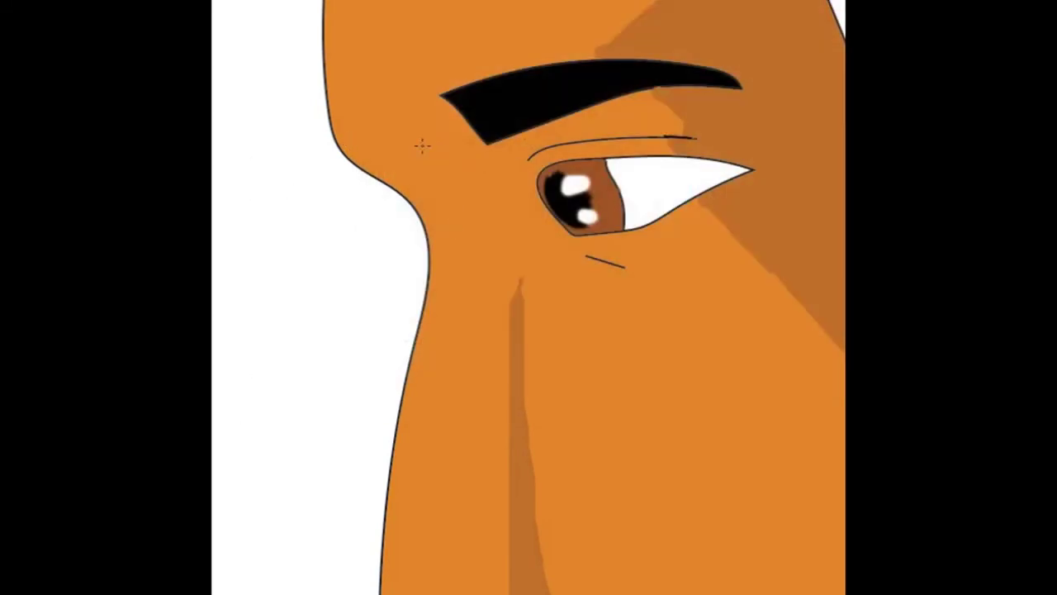
Step: Paint a thick black liner along the upper eyelid with a short tail at the outer corner
mouse_move(542, 163)
left_mouse_down()
mouse_move(702, 152)
mouse_move(750, 171)
mouse_move(665, 213)
mouse_move(576, 235)
left_mouse_up()
mouse_move(753, 172)
left_mouse_down()
mouse_move(803, 157)
mouse_move(789, 158)
left_mouse_up()
key("ctrl+z")
left_click_drag(807, 166, 797, 167)
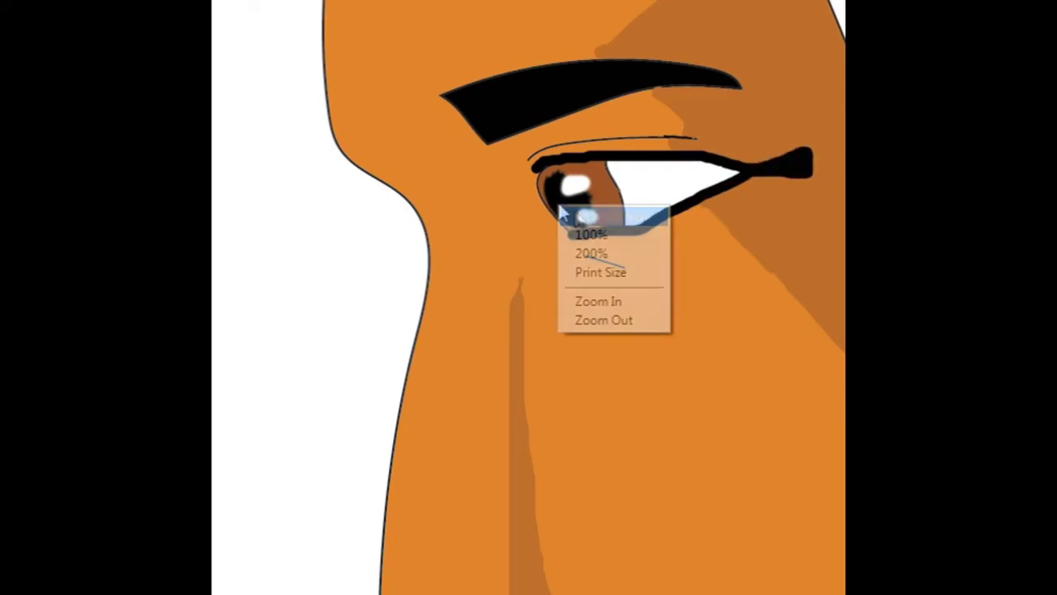
scroll(752, 200, "down", 5)
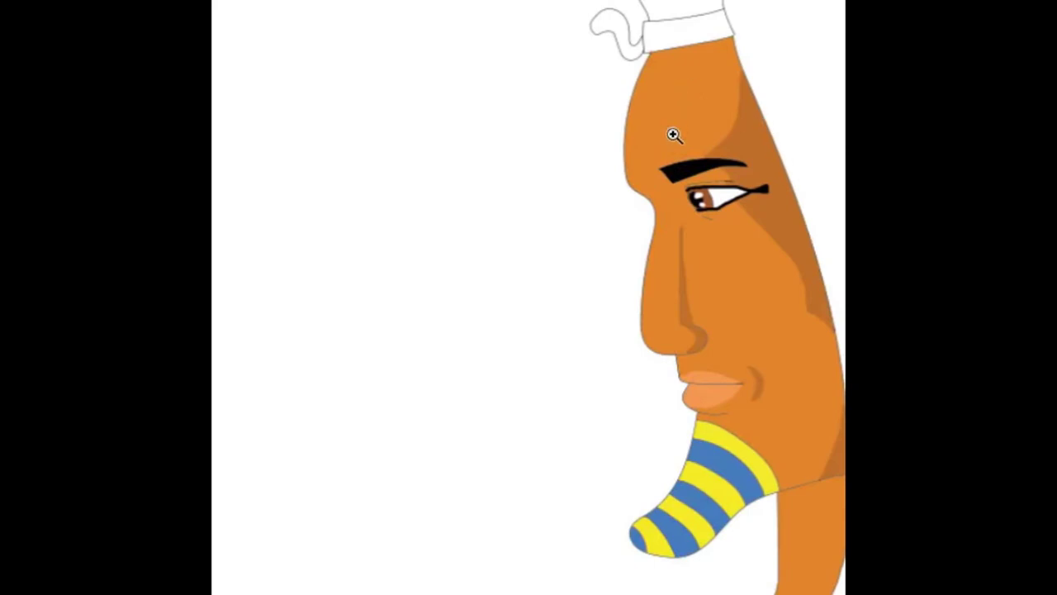
Step: Sample the forehead orange and brush lighter highlights on the forehead, nose and cheek
left_click(685, 106)
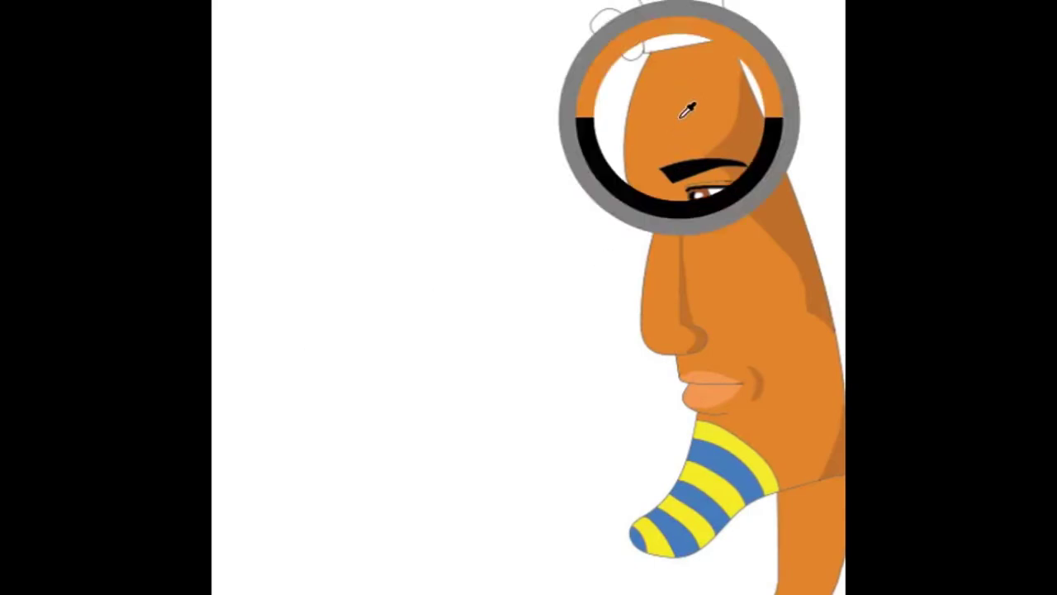
key("Return")
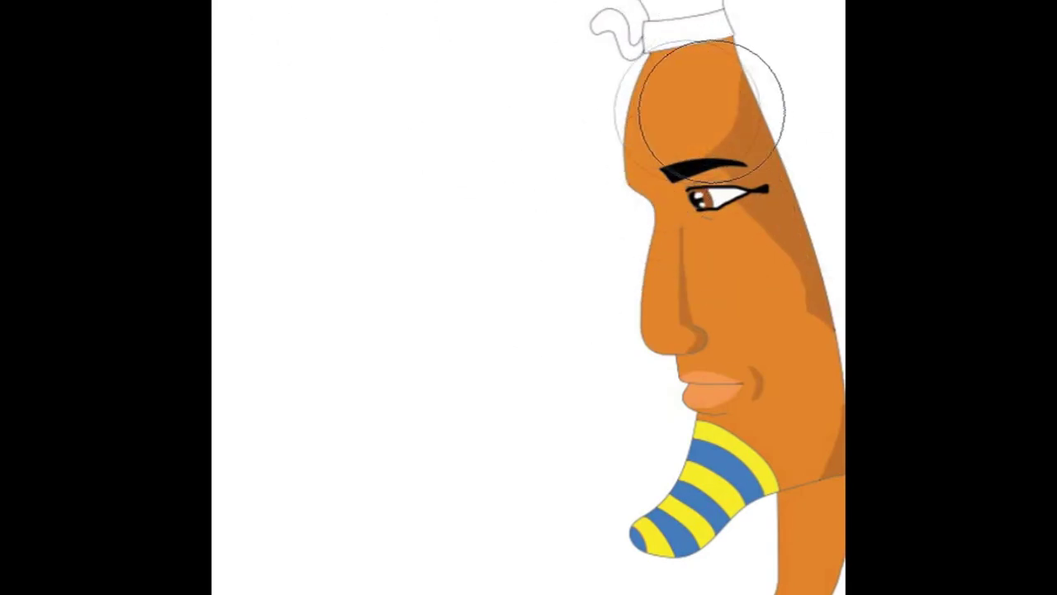
left_click_drag(657, 140, 638, 277)
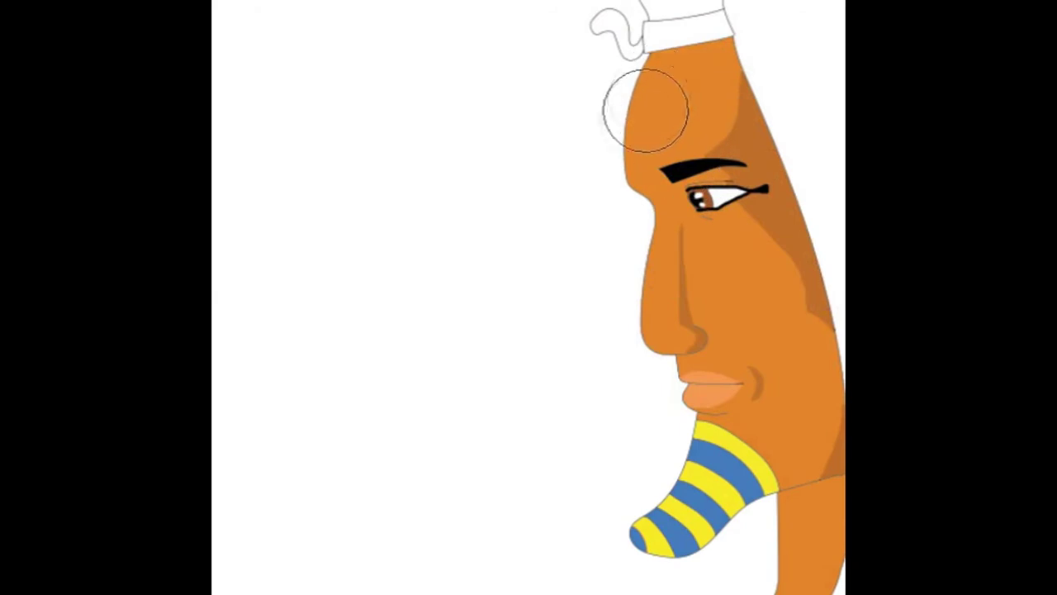
key("ctrl+z")
left_click_drag(630, 288, 649, 316)
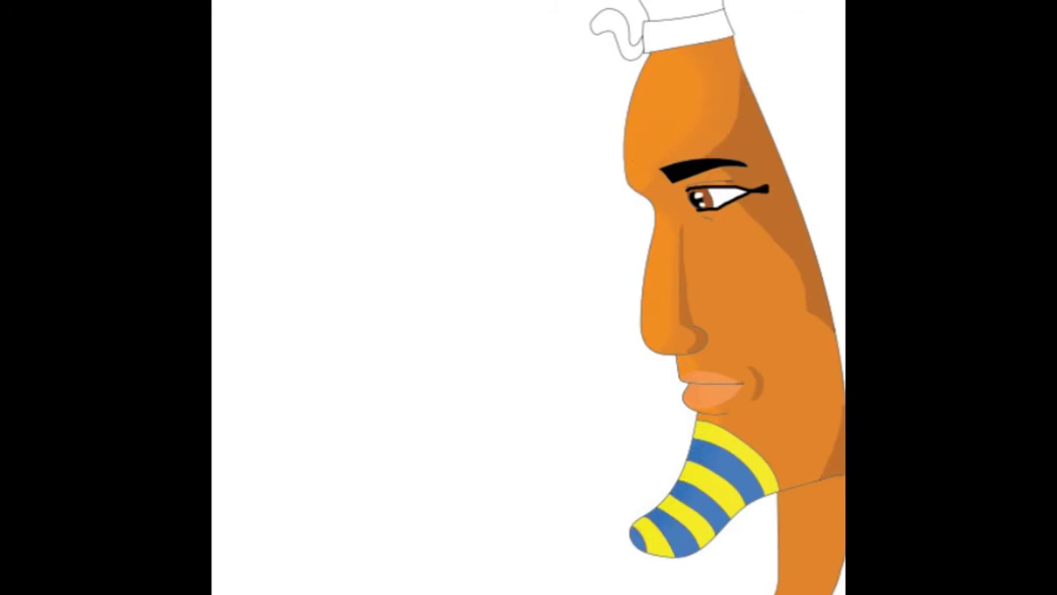
mouse_move(764, 257)
left_mouse_down()
mouse_move(721, 279)
mouse_move(760, 314)
mouse_move(727, 259)
left_mouse_up()
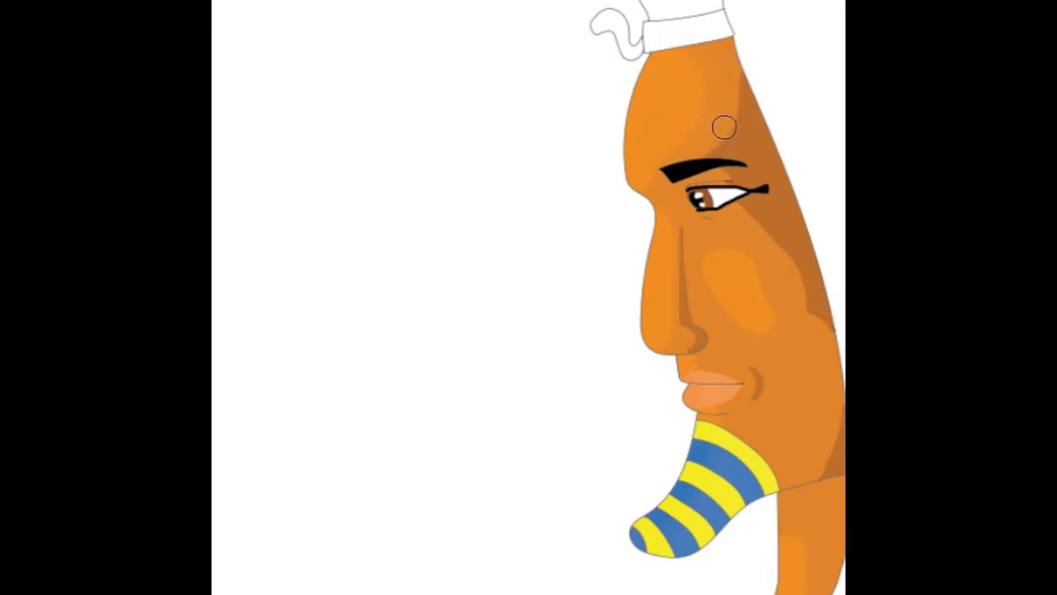
Step: Switch to the Burn Tool and start choosing a very dark foreground colour
right_click(207, 340)
left_click(230, 360)
left_click(265, 399)
left_click(431, 282)
Step: Set the foreground colour to dark grey 373737
left_click_drag(421, 290, 344, 336)
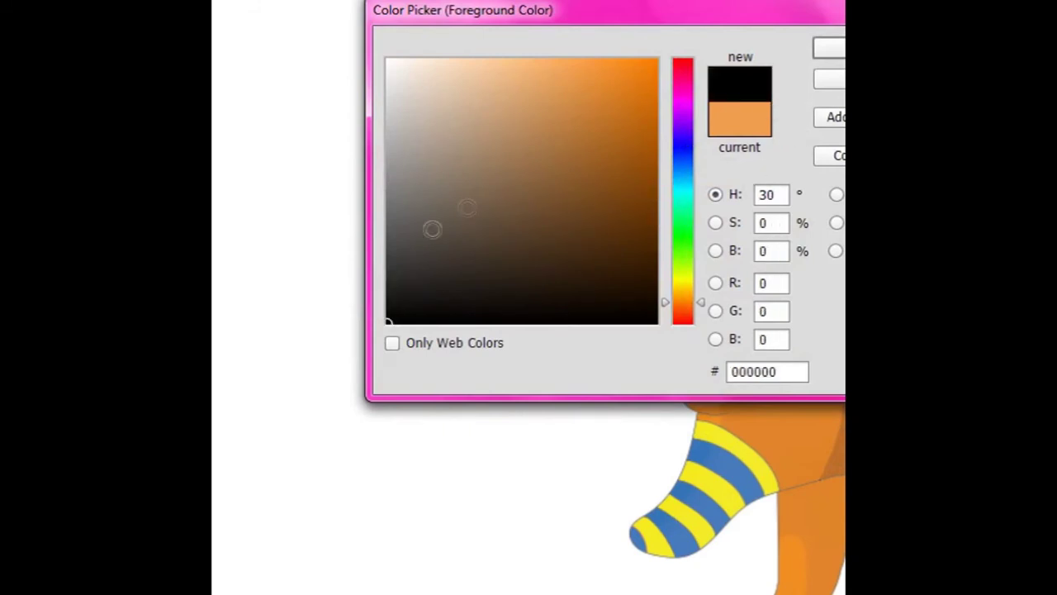
left_click(388, 284)
left_click(389, 267)
left_click(830, 48)
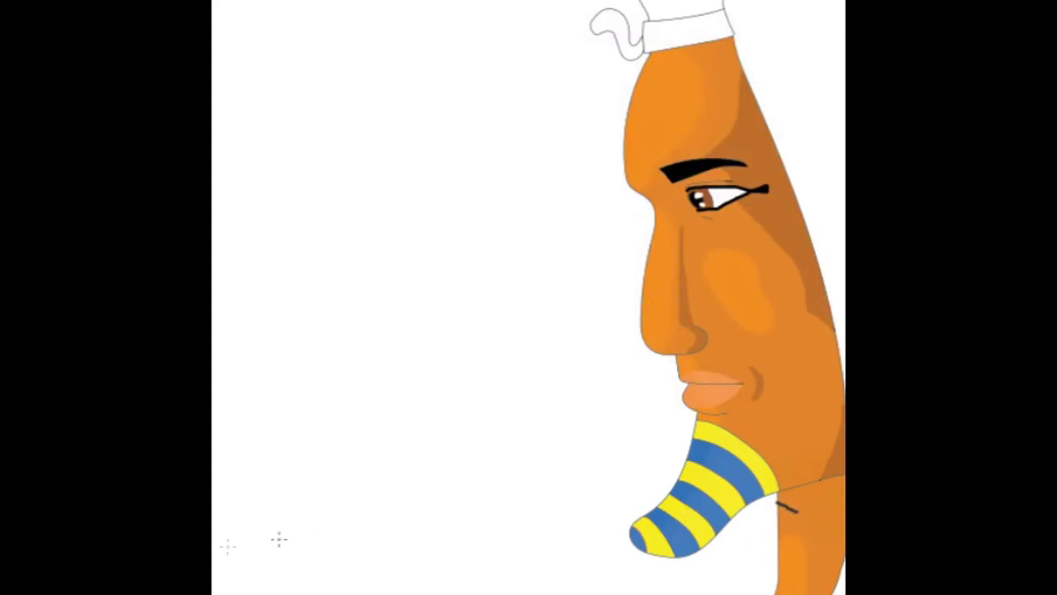
Step: Paint a dark grey band across the neck behind the beard
left_click(819, 512)
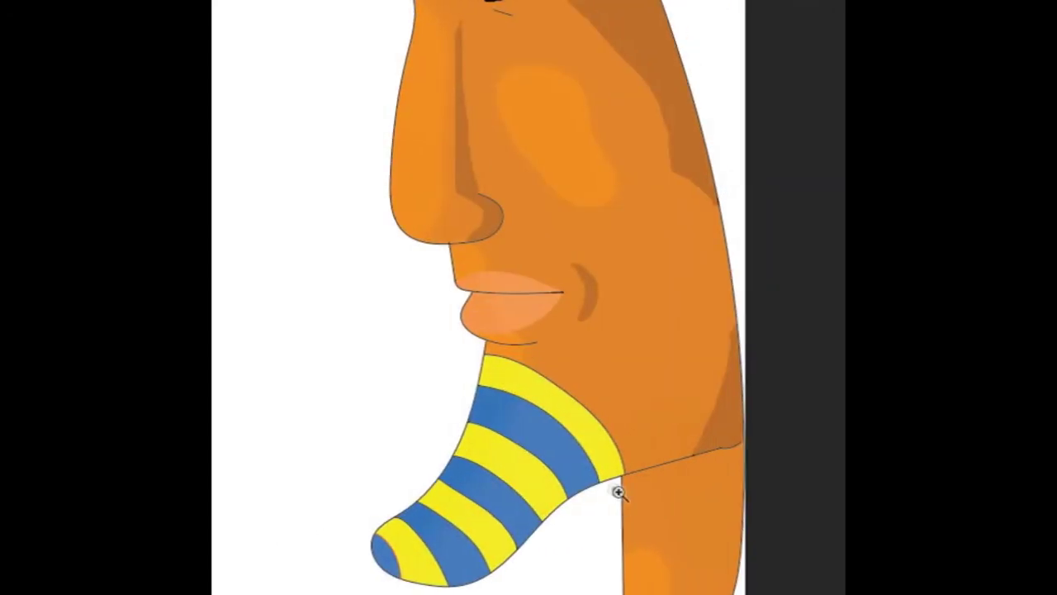
mouse_move(625, 494)
left_mouse_down()
mouse_move(702, 509)
mouse_move(737, 531)
left_mouse_up()
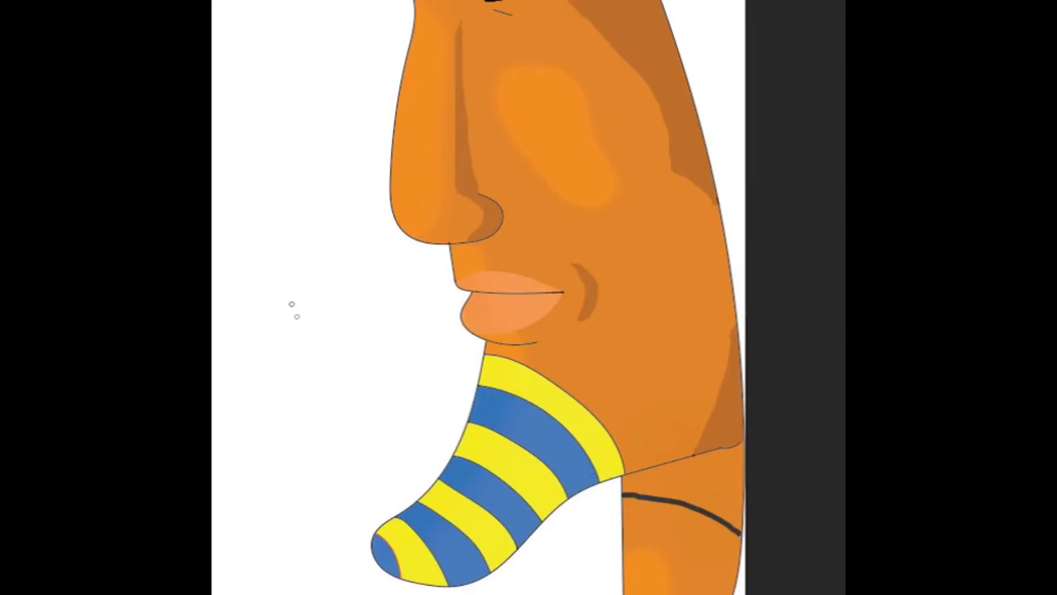
key("ctrl+z")
left_click_drag(623, 502, 707, 535)
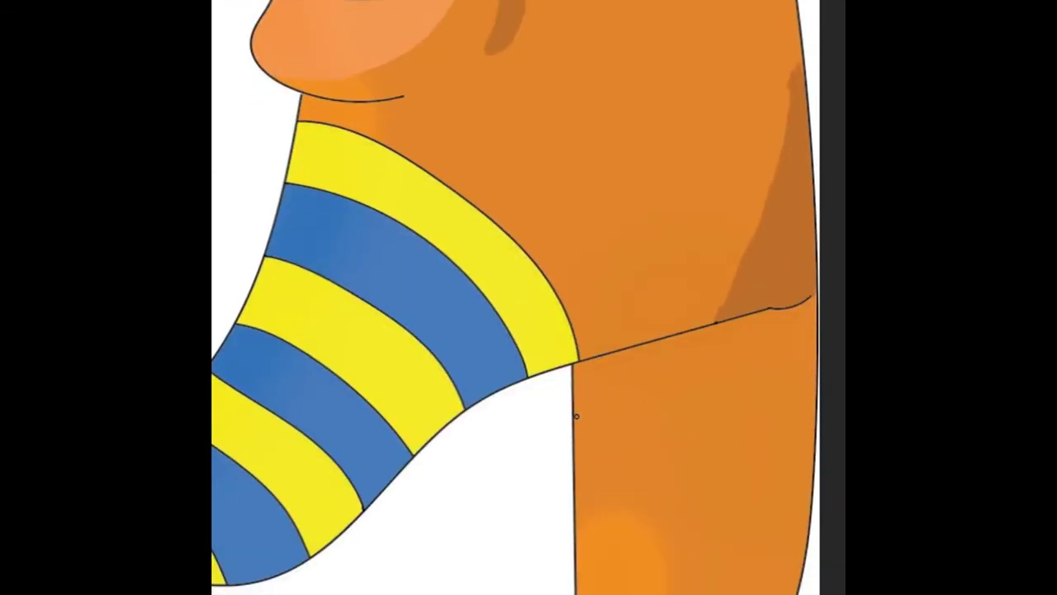
left_click_drag(576, 416, 806, 513)
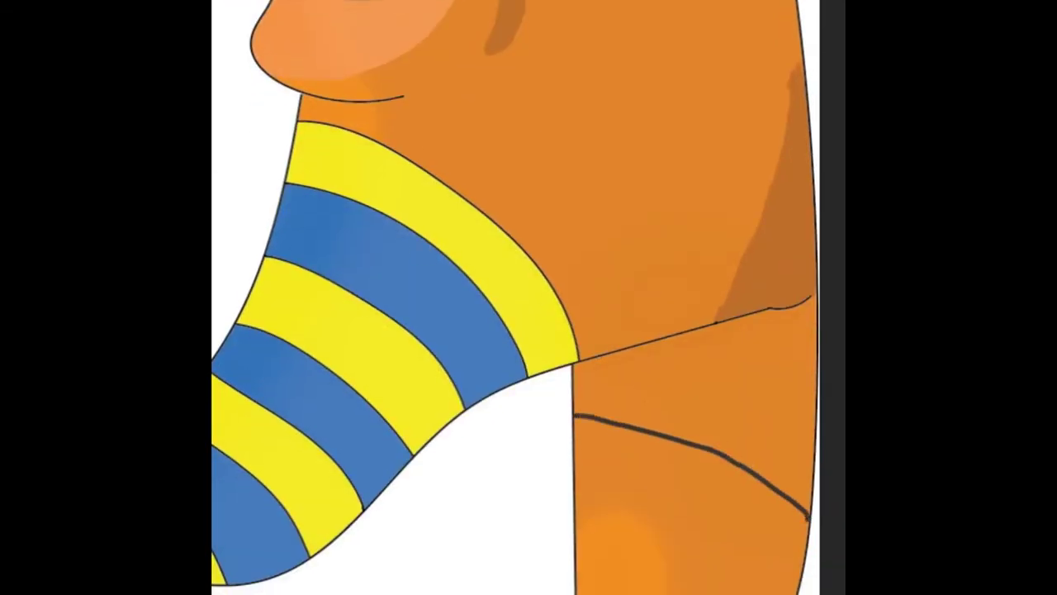
left_click(762, 418)
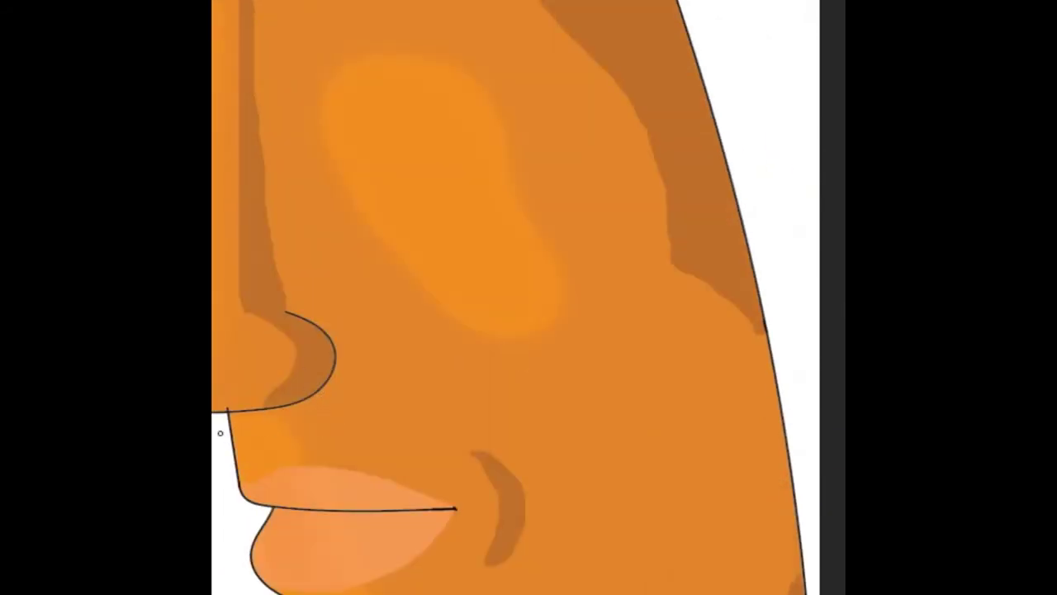
Step: Shade the gap under the nose and the nostril dark grey
left_click_drag(257, 423, 305, 407)
left_click(273, 423)
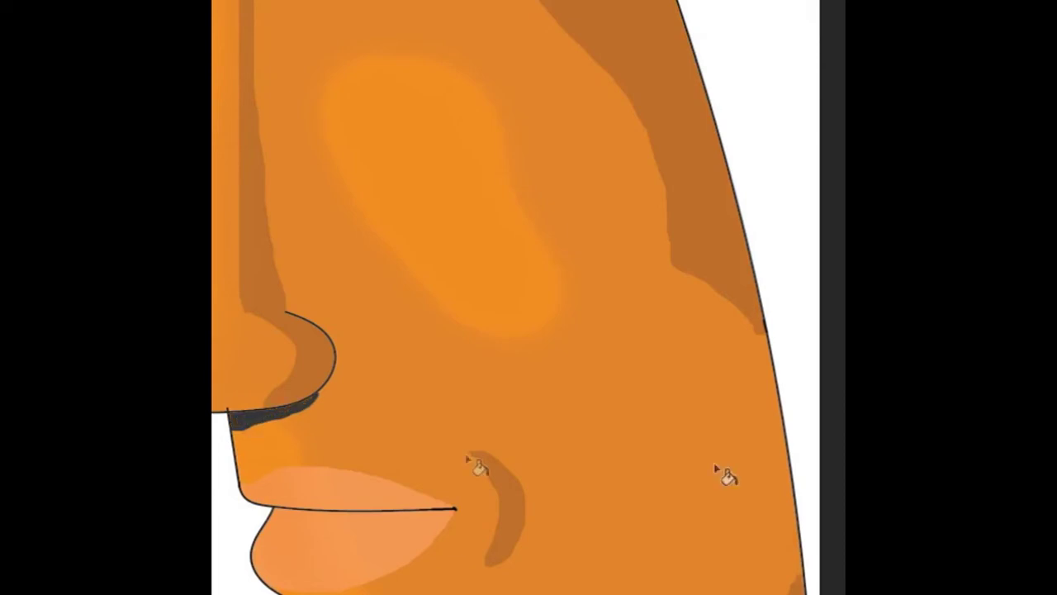
scroll(837, 394, "up", 1)
left_click_drag(26, 260, 248, 260)
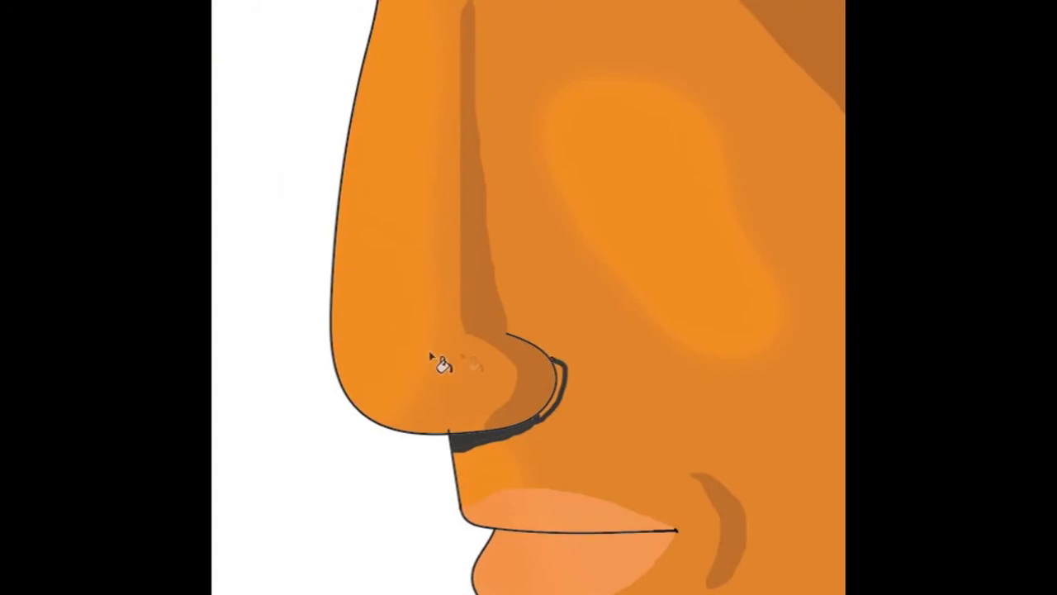
left_click(565, 384)
right_click(591, 269)
left_click(618, 283)
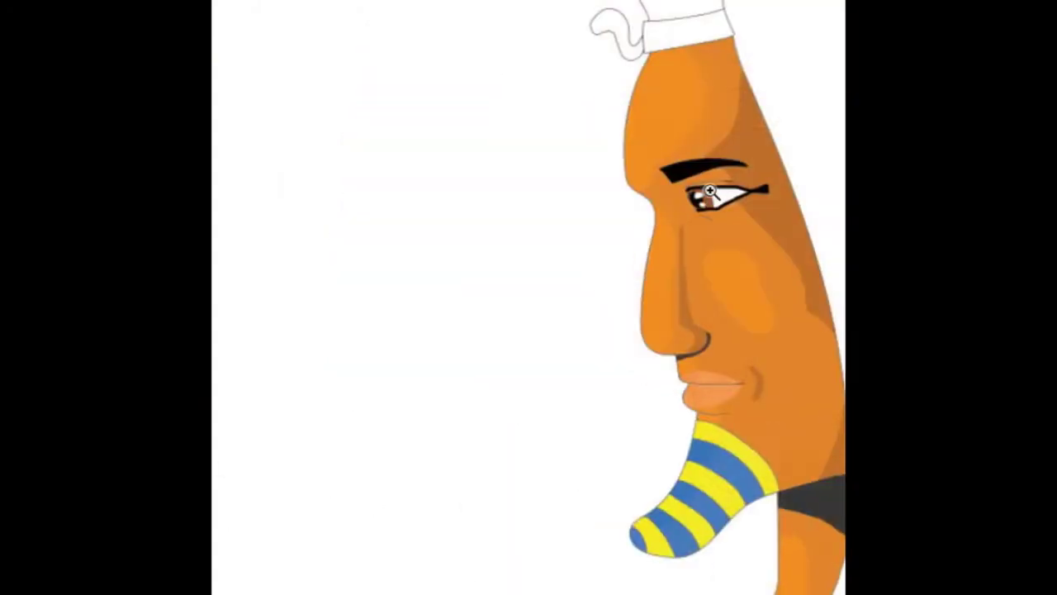
left_click(680, 362)
left_click(686, 358)
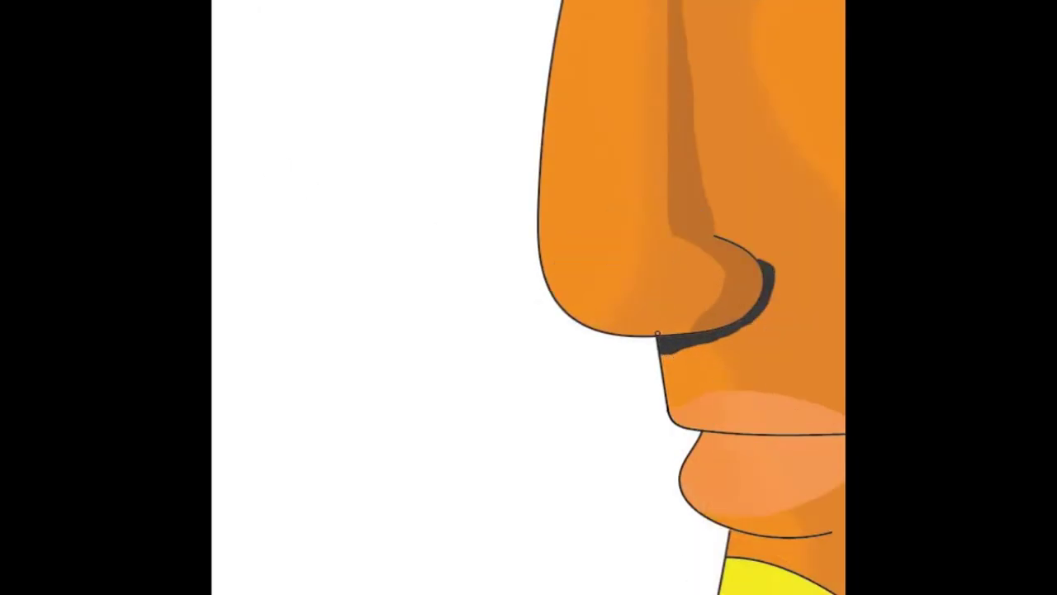
left_click(528, 292, "alt")
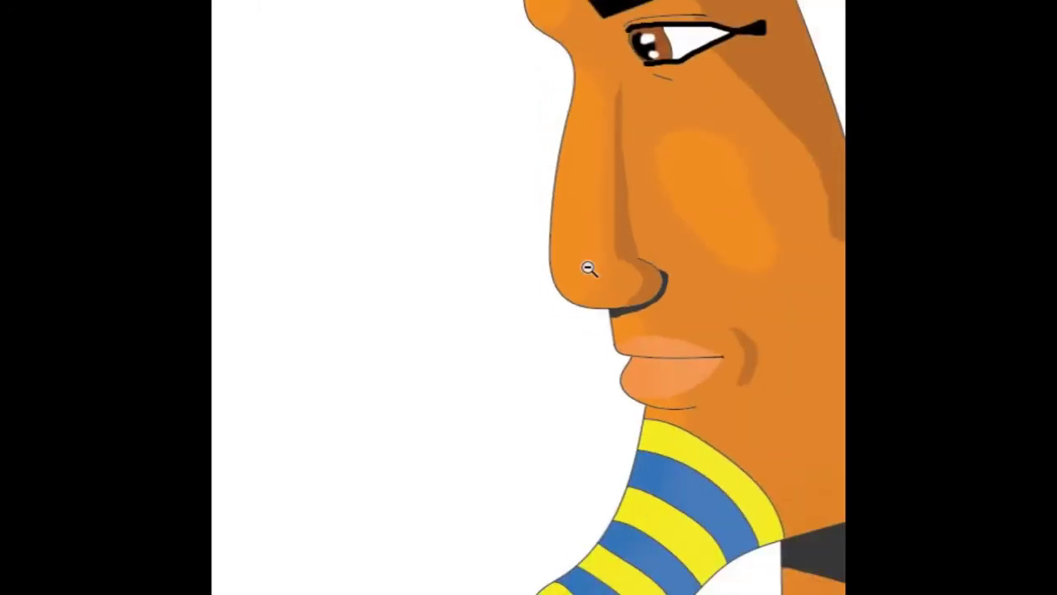
left_click(589, 267, "alt")
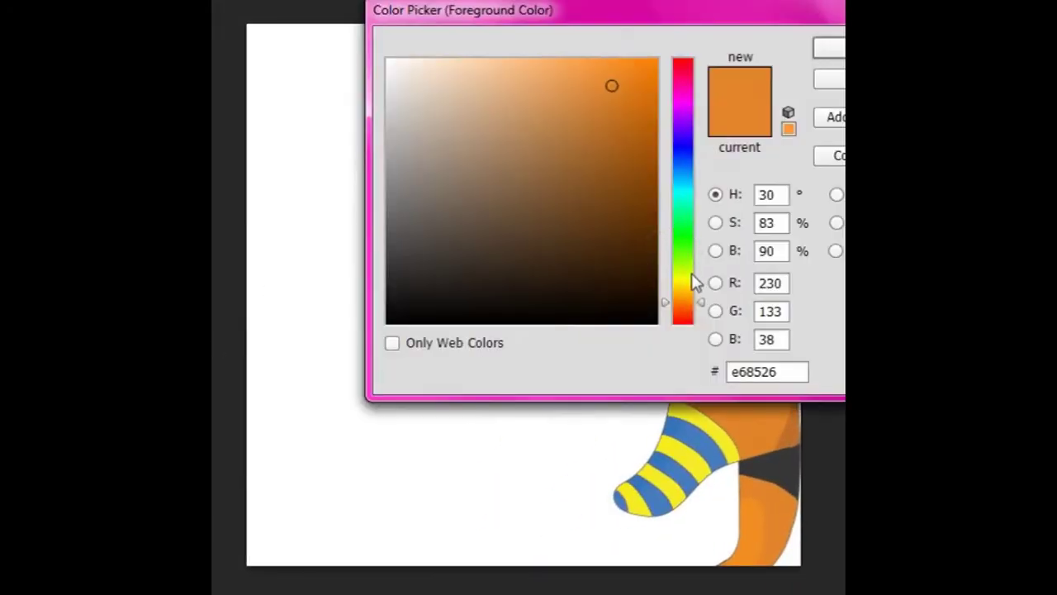
Step: Choose bright amber ffb400 as the foreground colour
mouse_move(684, 300)
left_mouse_down()
mouse_move(686, 279)
mouse_move(692, 299)
left_mouse_up()
left_click(540, 59)
left_click(656, 59)
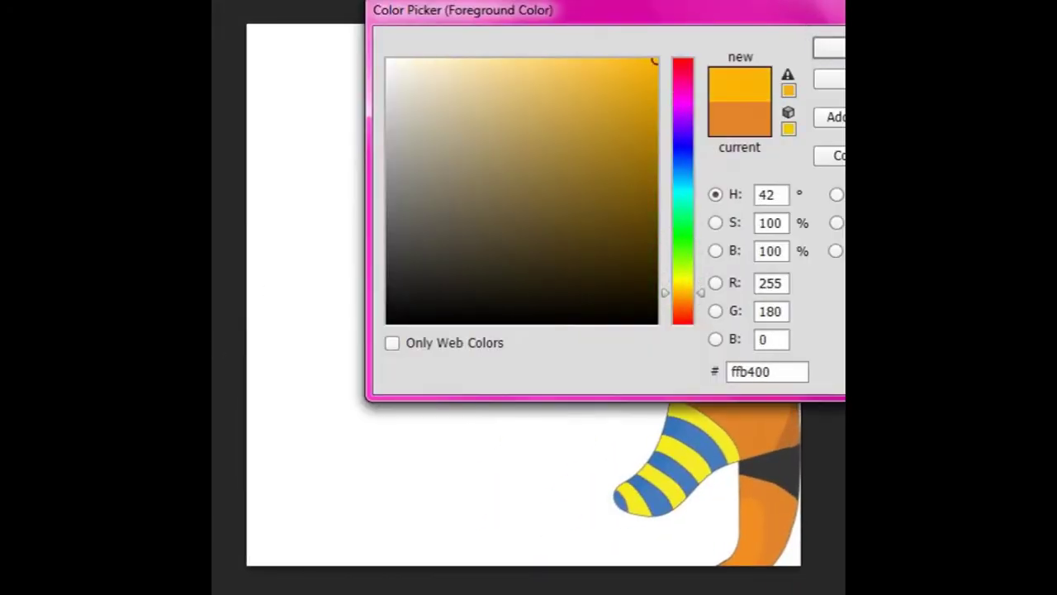
Step: Fill the white head band and its curled tail with amber ffb400
key("Return")
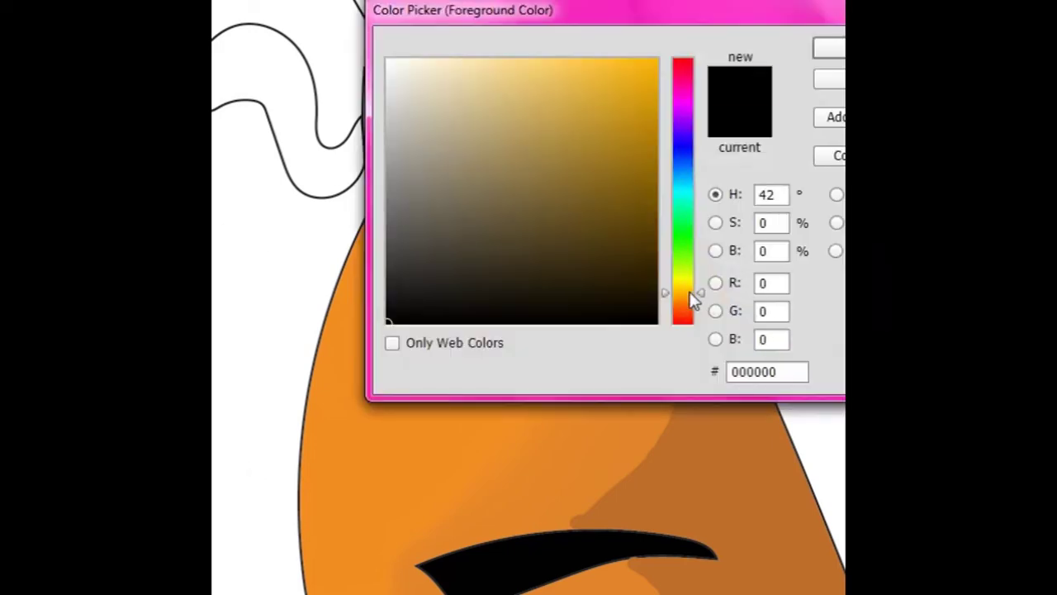
left_click(658, 54)
left_click(828, 46)
left_click(469, 136)
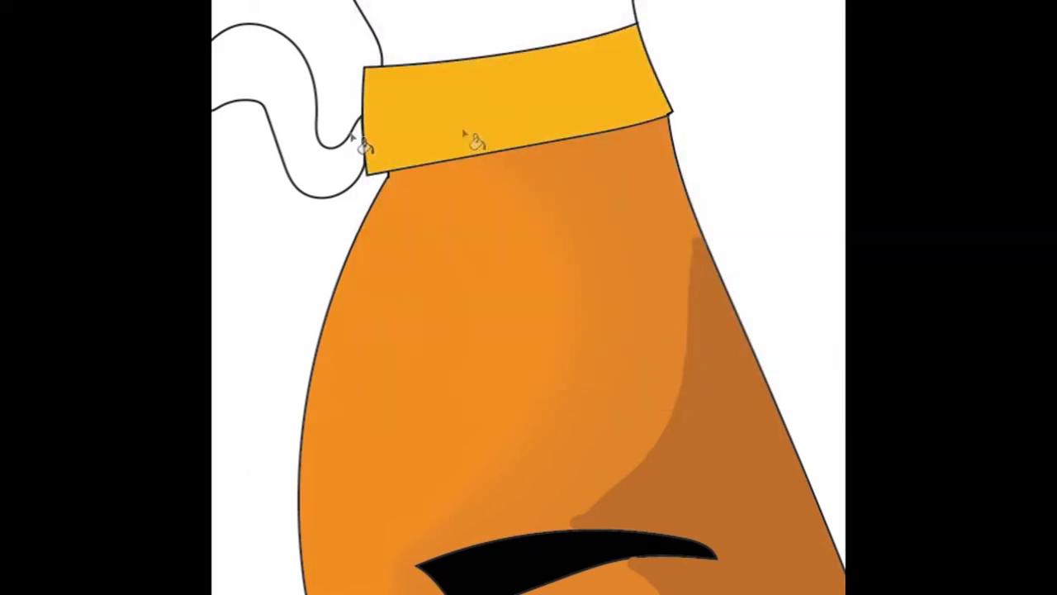
left_click(322, 173)
Step: Set the foreground to lighter yellow ffd05f and undo the stray stroke on the band
left_click(659, 55)
left_click(556, 61)
left_click(826, 47)
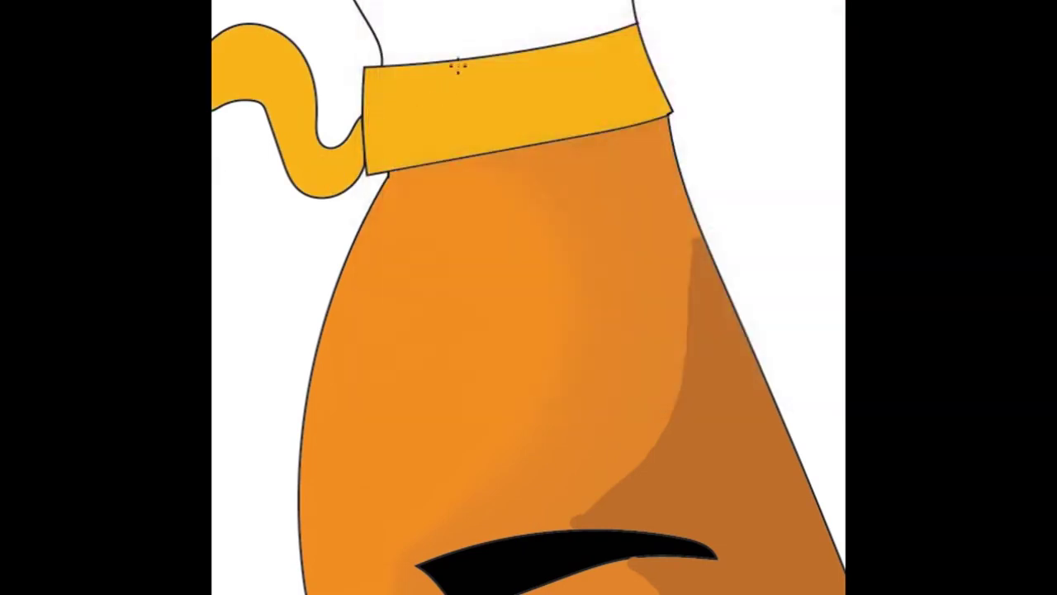
key("ctrl+z")
key("ctrl+z")
key("ctrl+z")
Step: Zoom in on the headband snake and fill a light yellow highlight strip down its head
key("z")
left_click(430, 149)
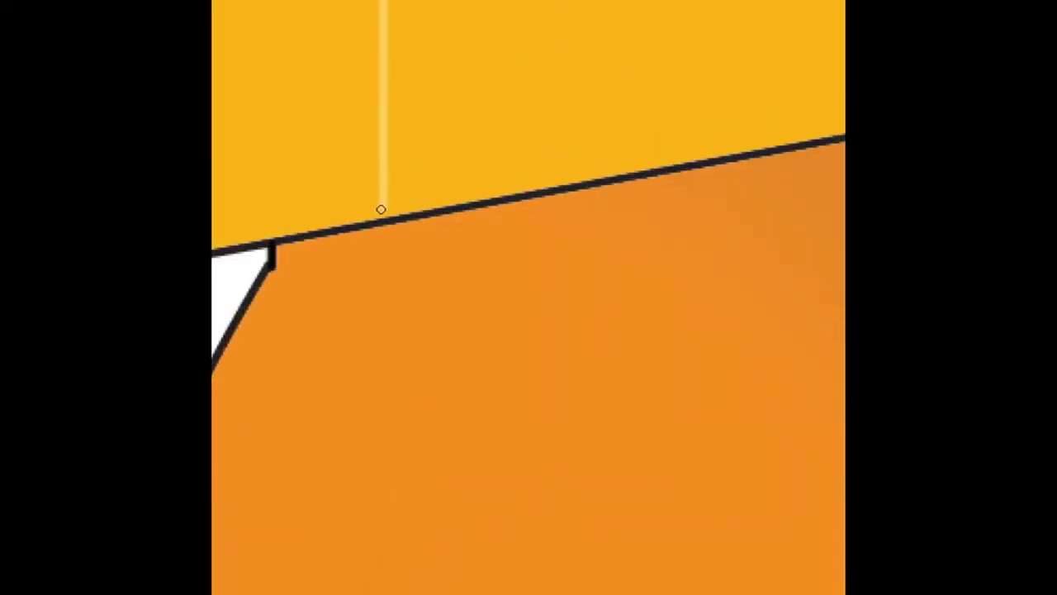
right_click(468, 68)
left_click(500, 83)
left_click(711, 34)
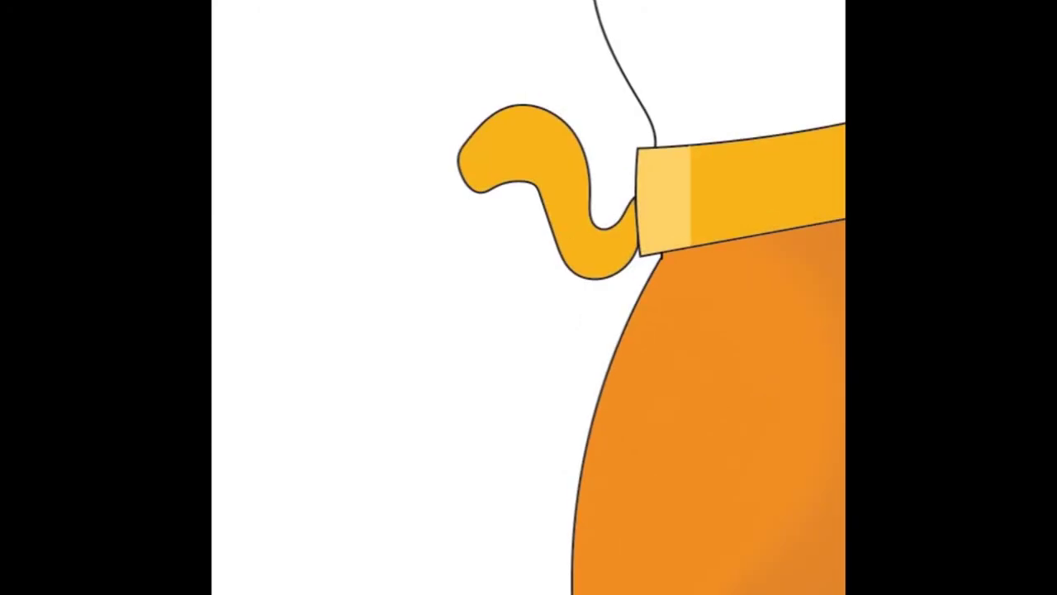
left_click(536, 167)
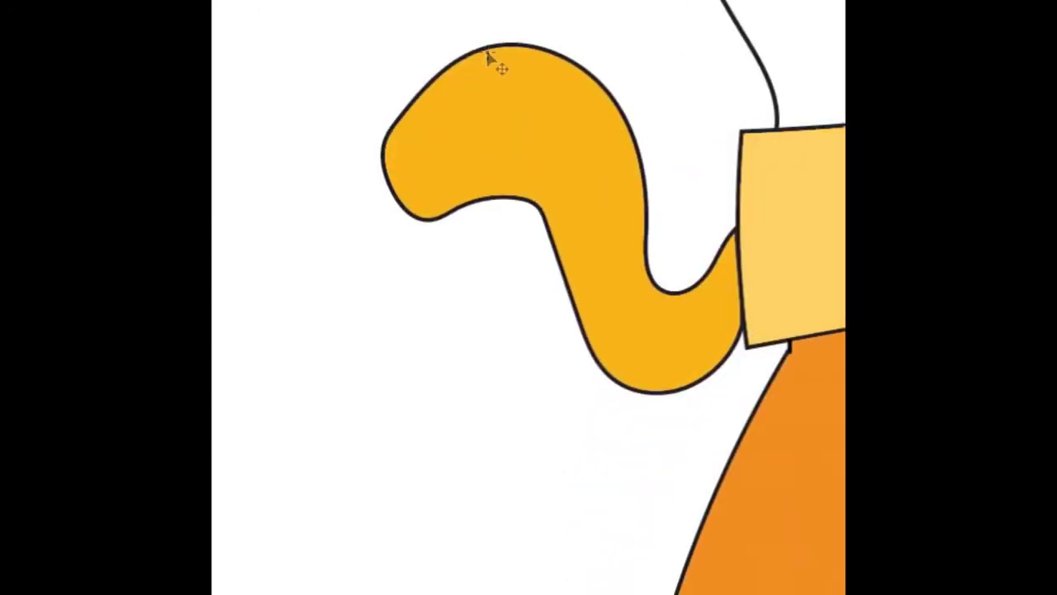
left_click_drag(481, 52, 426, 172)
key("ctrl+z")
mouse_move(418, 213)
left_mouse_down()
mouse_move(427, 146)
mouse_move(510, 56)
left_mouse_up()
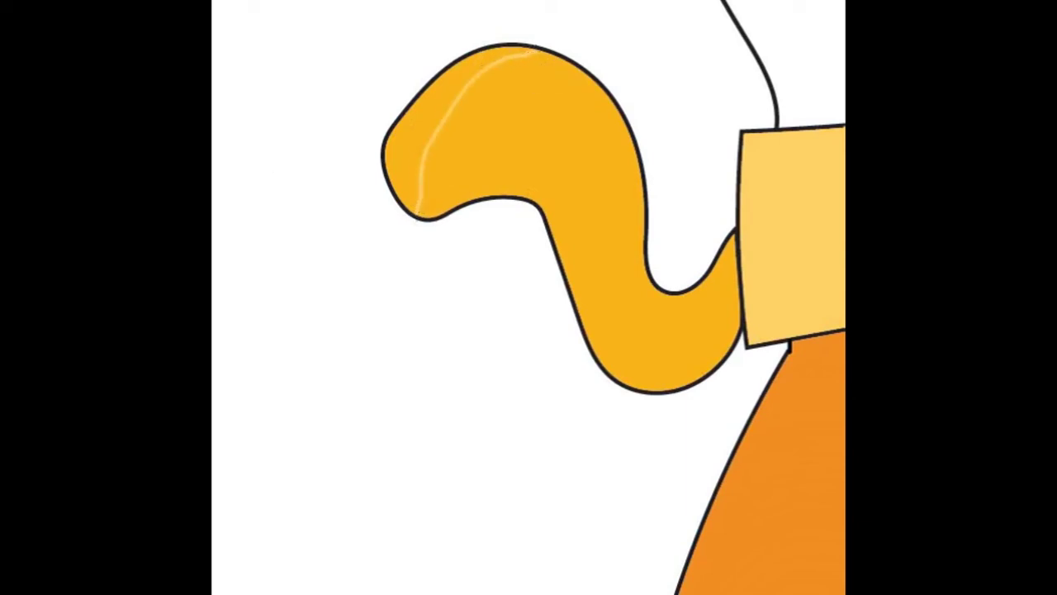
left_click(430, 147)
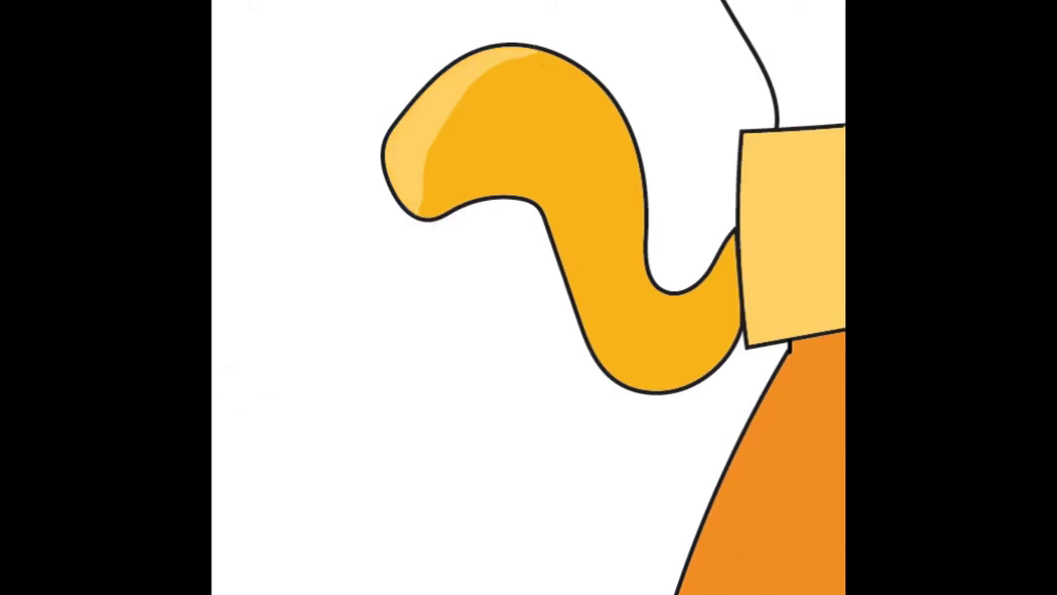
Step: Shade the snake's inner curves and lower edge with a deeper golden orange
left_click(559, 149)
mouse_move(556, 118)
left_mouse_down()
mouse_move(685, 77)
mouse_move(793, 71)
left_mouse_up()
left_click(828, 48)
left_click_drag(512, 179, 561, 218)
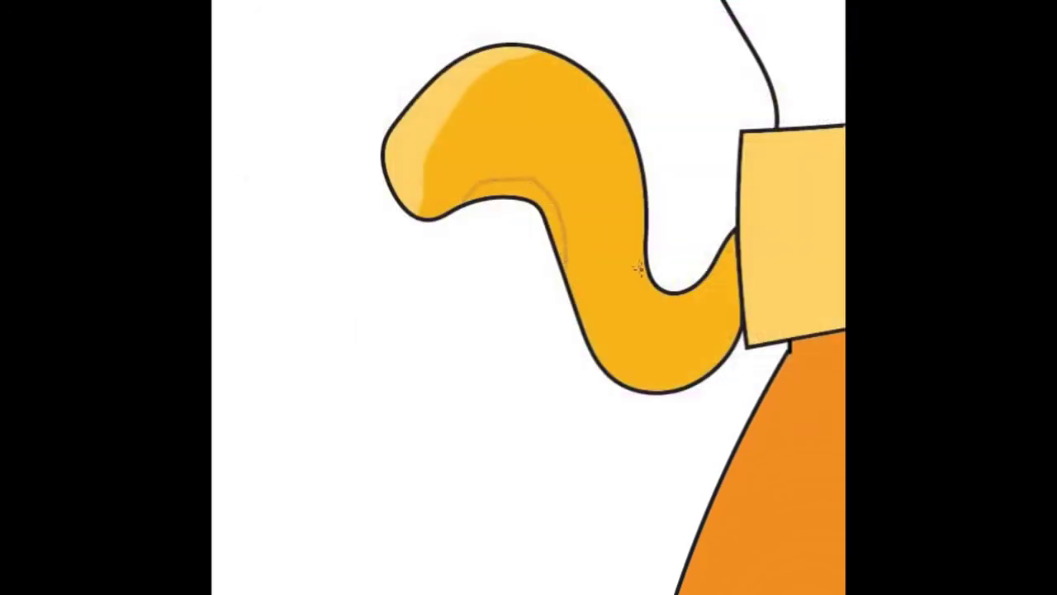
left_click_drag(631, 256, 624, 165)
left_click_drag(718, 335, 644, 379)
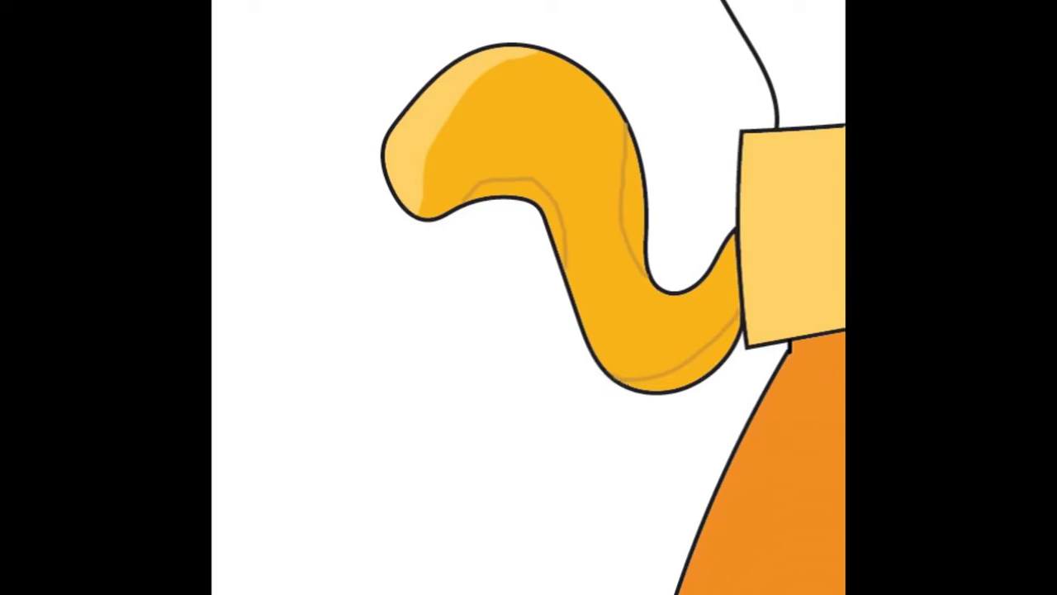
left_click(703, 389)
left_click(641, 184)
left_click(559, 217)
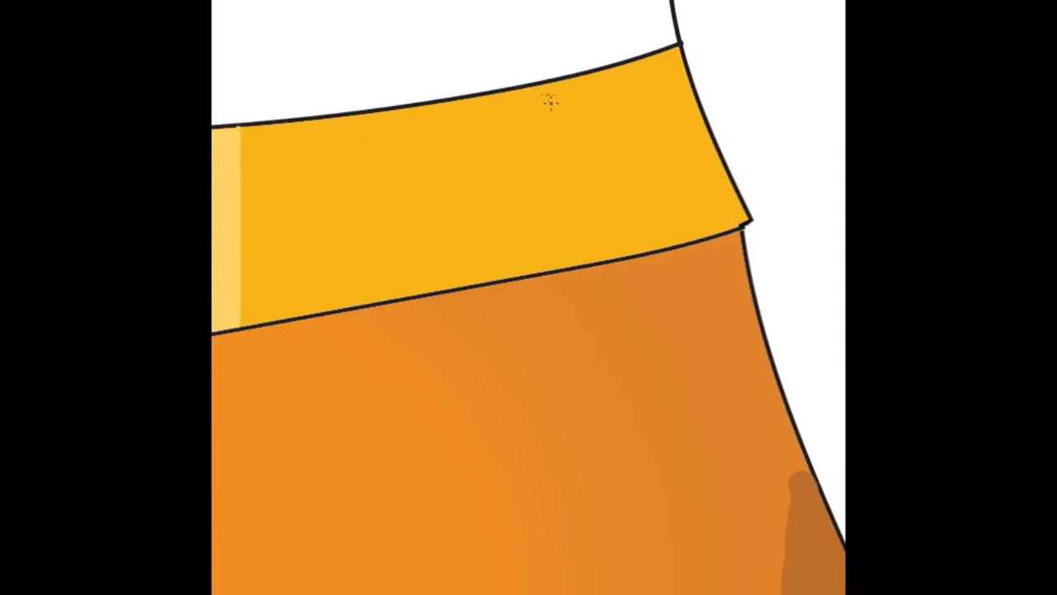
Step: Draw a thin darker vertical dividing line across the headband, then choose a desert brown
left_click_drag(541, 83, 543, 266)
key("ctrl+z")
left_click_drag(536, 86, 533, 240)
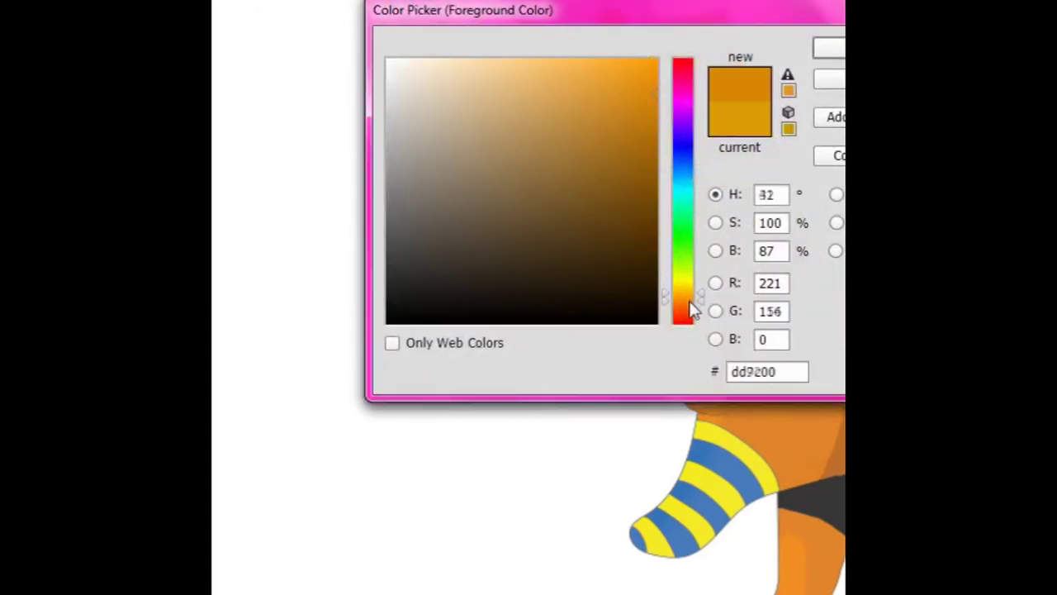
mouse_move(657, 92)
left_mouse_down()
mouse_move(656, 58)
mouse_move(655, 130)
left_mouse_up()
key("Return")
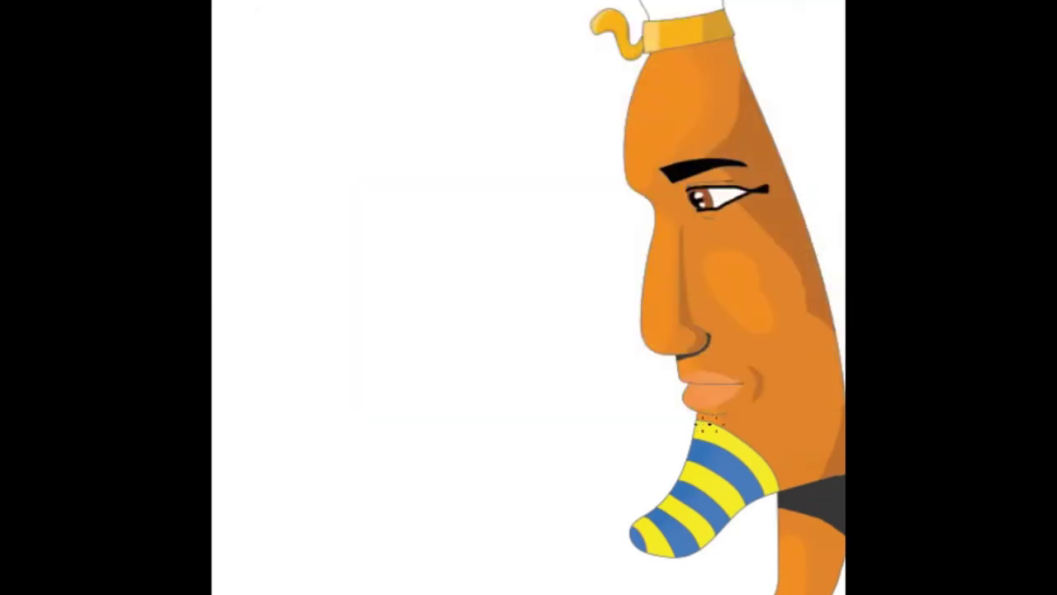
Step: Lasso the area below the chin line to the left edge and fill it brown
left_click_drag(625, 408, 212, 402)
key("g")
left_click(362, 467)
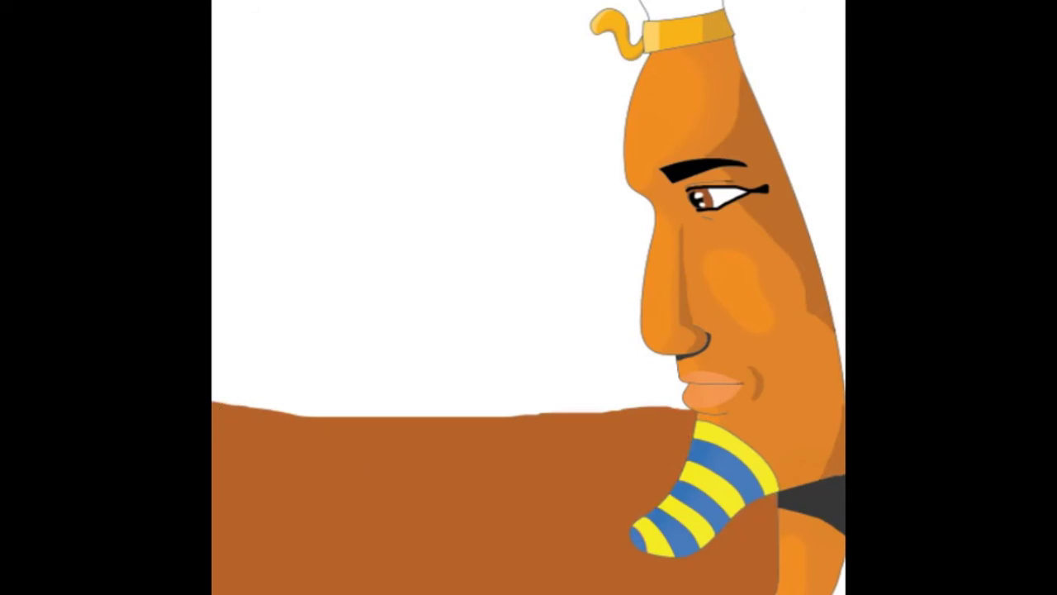
Step: Draw a trial rectangle above the ground and discard it
left_click(214, 508)
left_click_drag(316, 231, 520, 417)
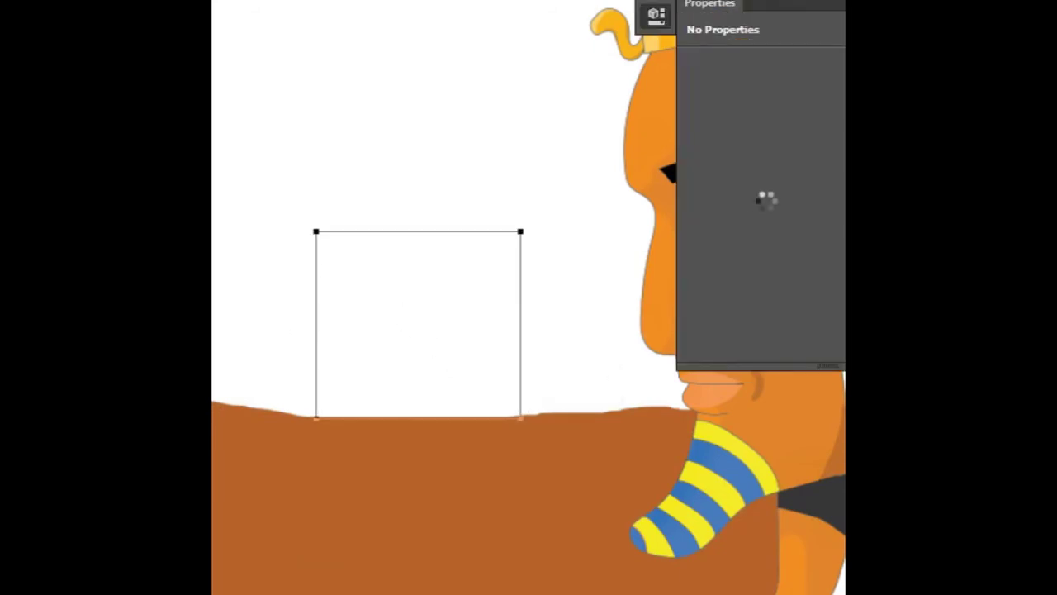
key("Escape")
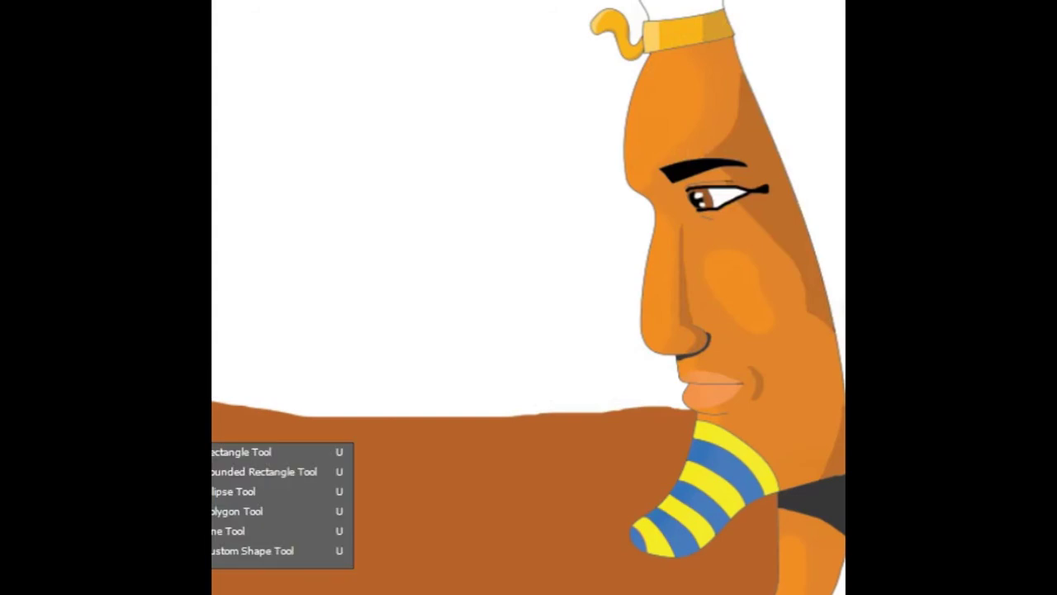
left_click(248, 510)
Step: Draw a three-sided triangle above the horizon and fill it with the ground brown
mouse_move(282, 417)
left_mouse_down()
mouse_move(383, 275)
mouse_move(325, 240)
mouse_move(283, 402)
left_mouse_up()
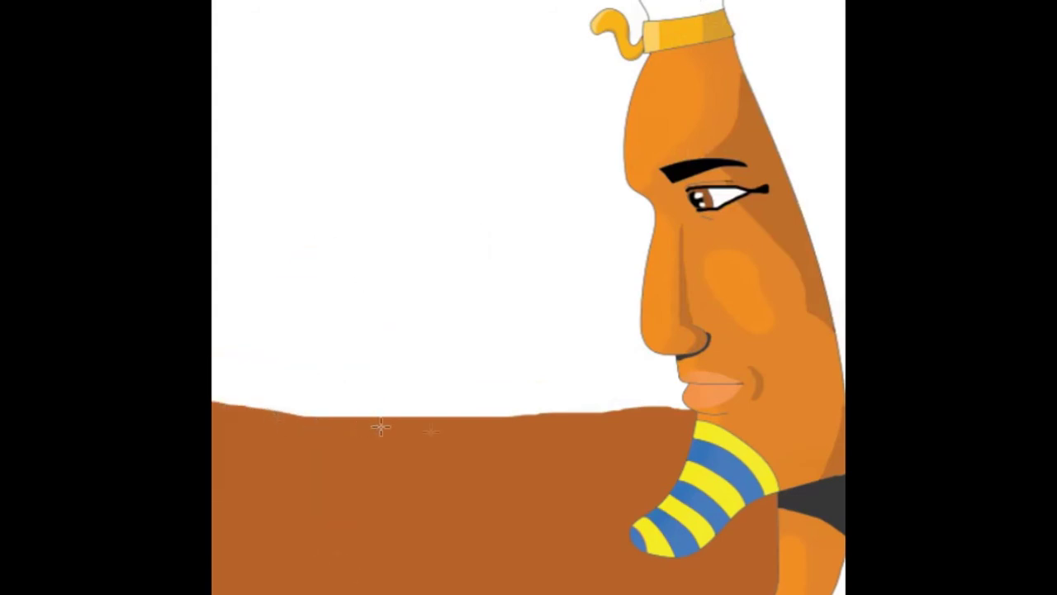
left_click_drag(381, 427, 389, 413)
mouse_move(507, 420)
left_mouse_down()
mouse_move(457, 312)
mouse_move(507, 419)
mouse_move(505, 404)
mouse_move(491, 428)
left_mouse_up()
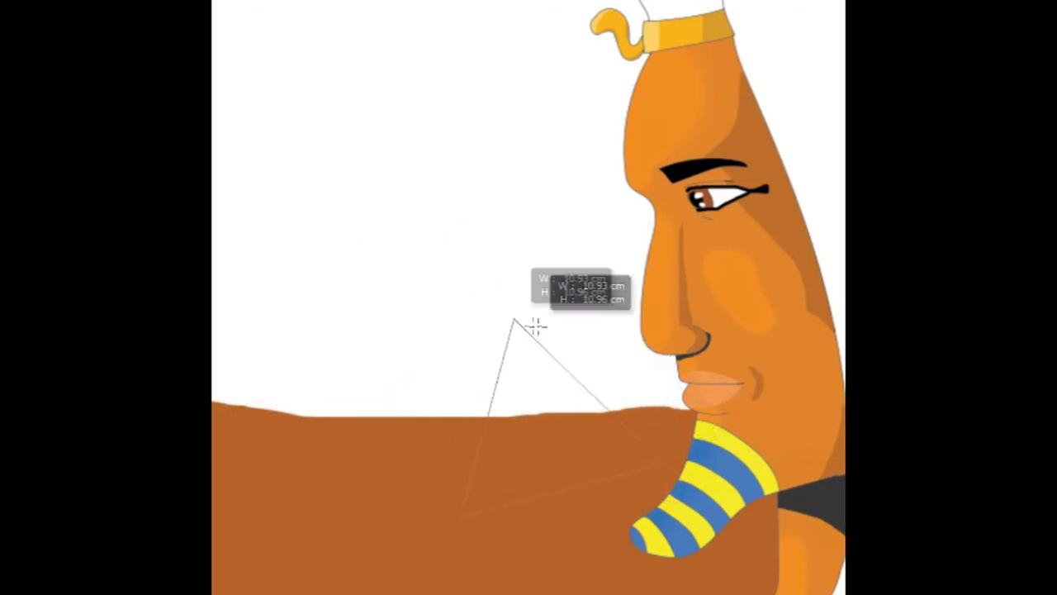
left_click_drag(410, 271, 540, 304)
left_click(550, 341)
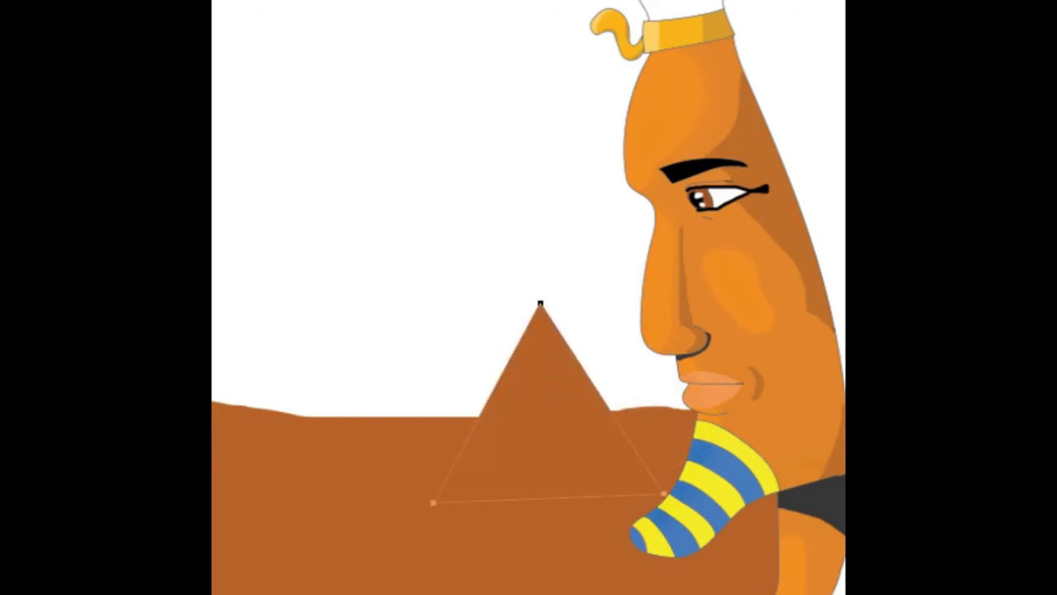
Step: Try an enlarged duplicate pyramid, delete it, and nudge the original wider
left_click_drag(561, 401, 446, 291)
left_click_drag(350, 267, 303, 224)
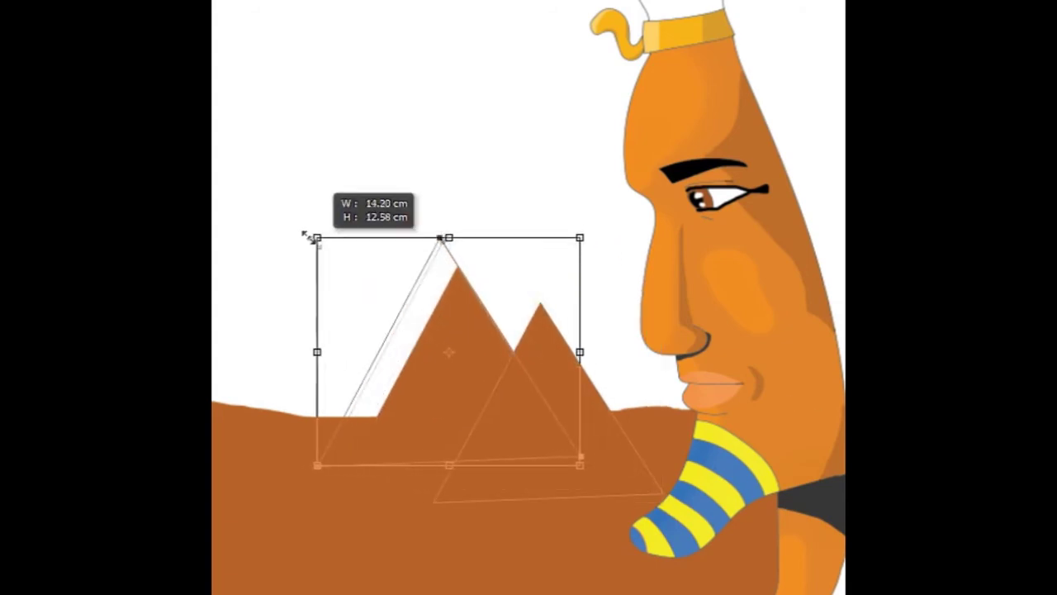
left_click_drag(500, 336, 489, 340)
left_click_drag(589, 349, 609, 349)
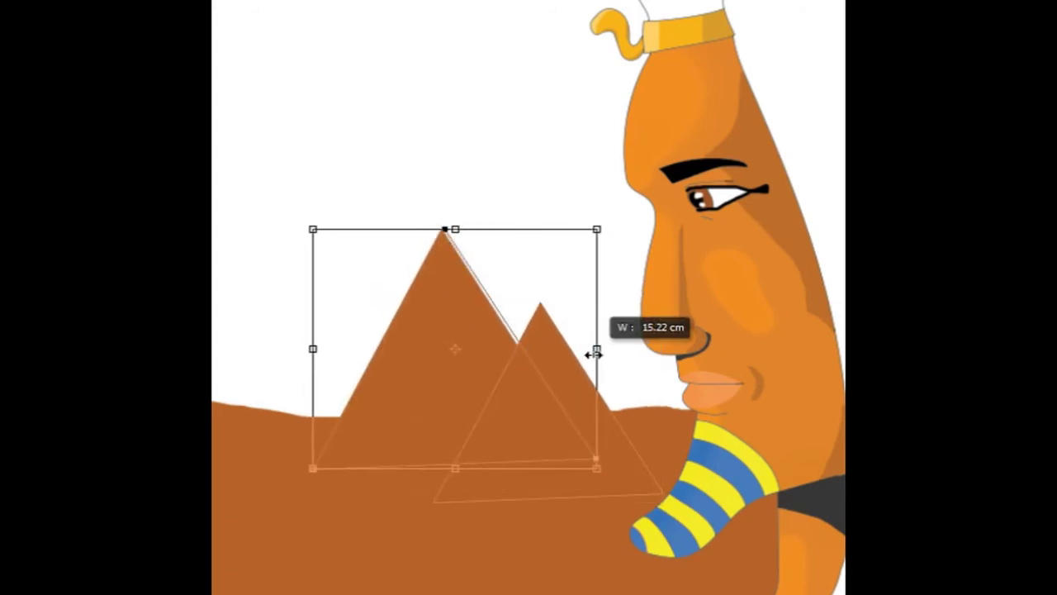
key("a")
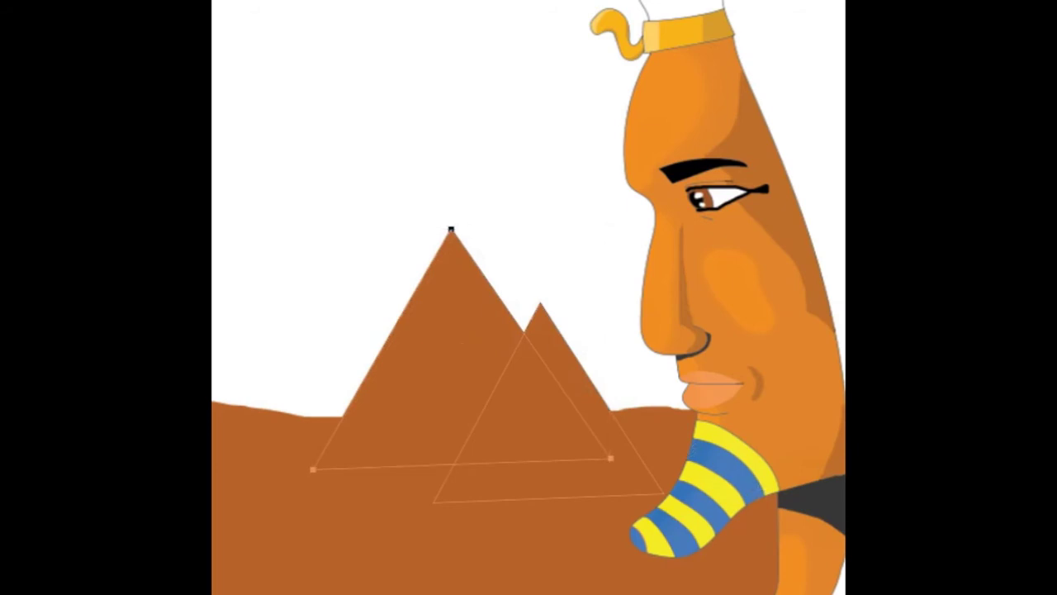
key("Delete")
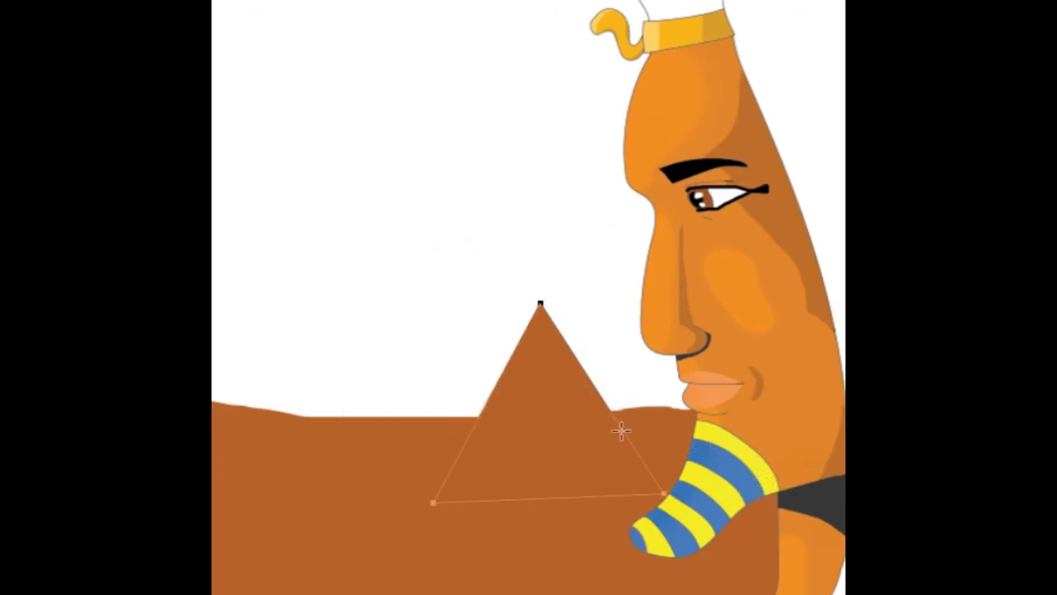
key("v")
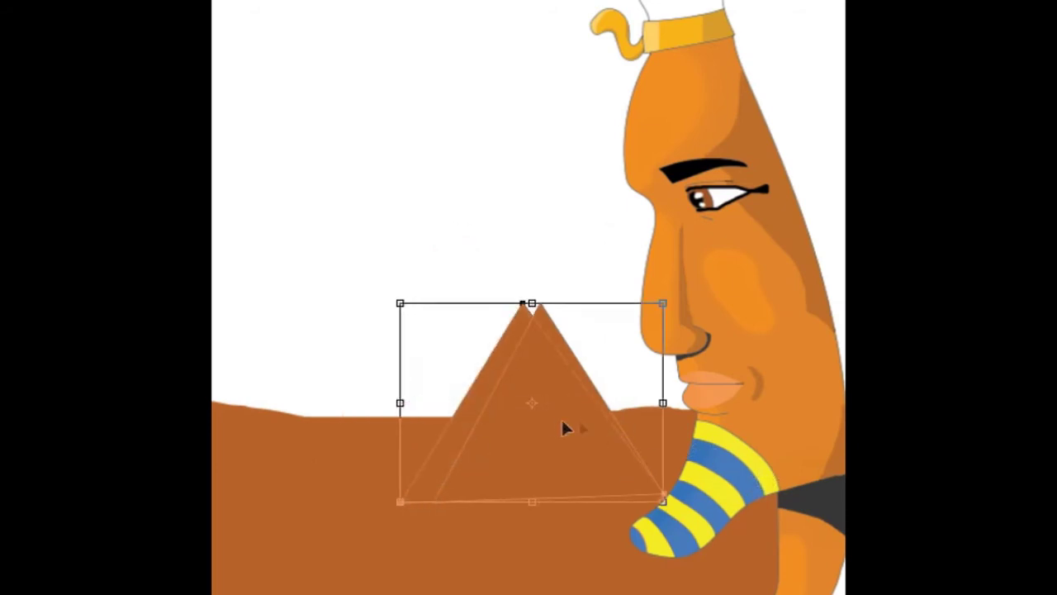
left_click_drag(541, 409, 560, 413)
key("a")
Step: Reshape the pyramid by moving its lower-left corner and widening both sides
left_click(708, 581)
key("Escape")
key("ctrl+shift+a")
left_click(528, 371)
left_click_drag(412, 500, 436, 500)
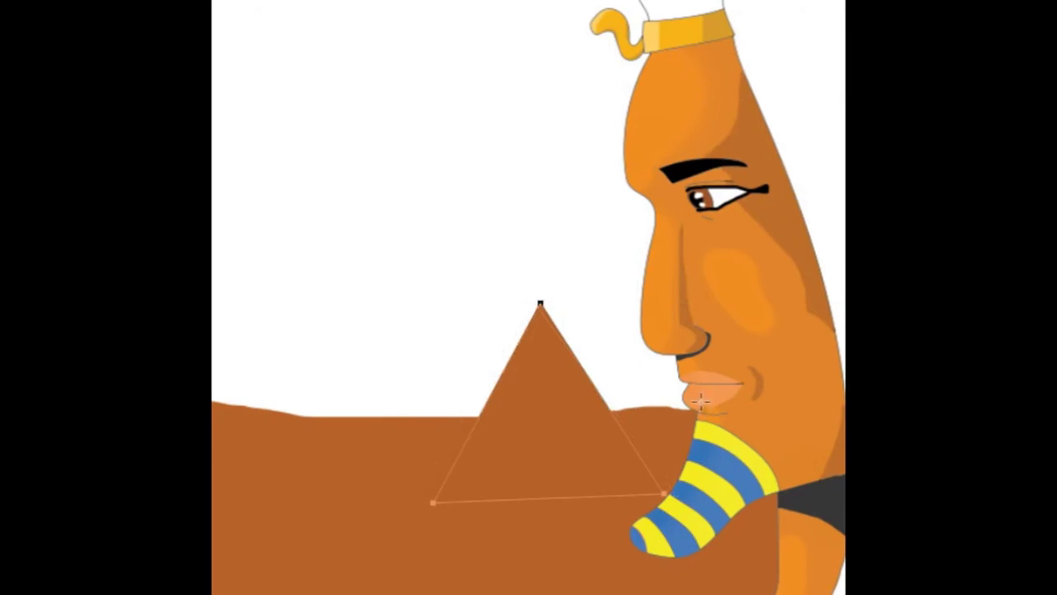
key("ctrl+shift+a")
left_click(511, 373)
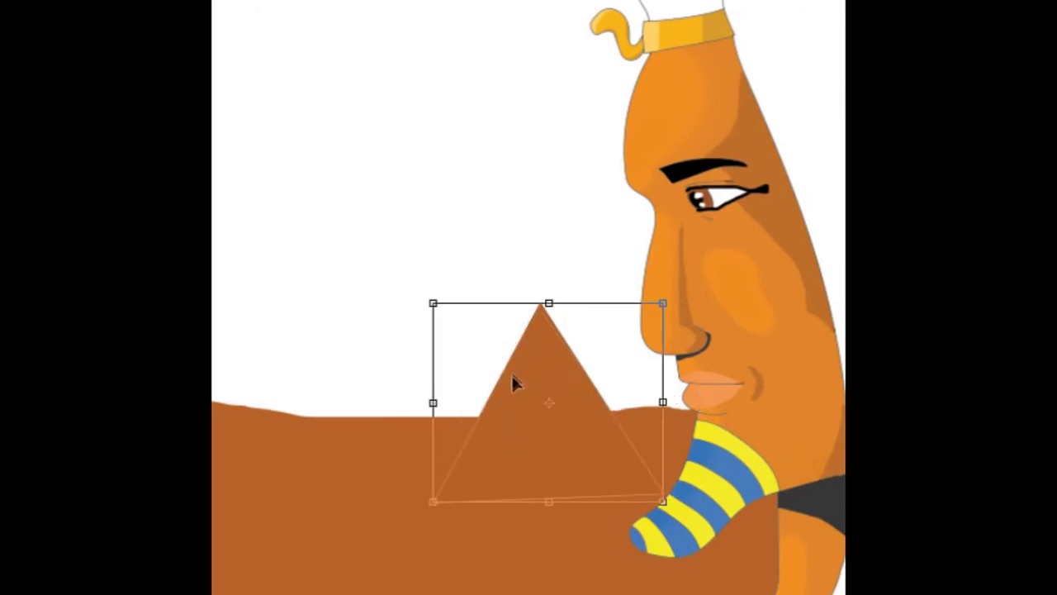
left_click_drag(432, 402, 410, 402)
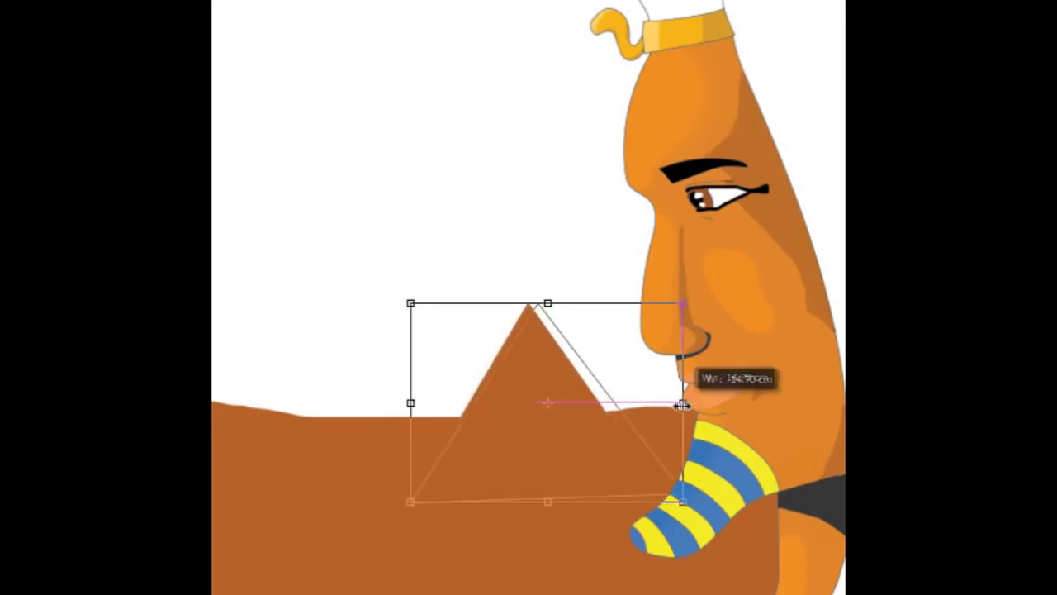
left_click_drag(663, 402, 719, 403)
key("ctrl+shift+a")
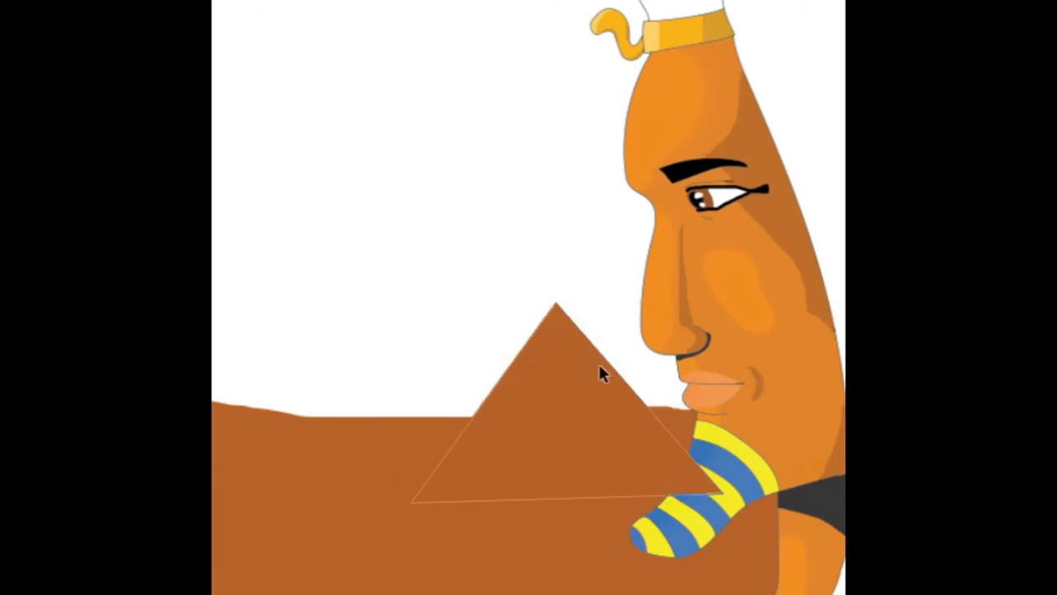
Step: Add overlapping pyramid copies to the upper left and resize them beside the first
left_click_drag(598, 369, 446, 330)
left_click_drag(315, 354, 272, 355)
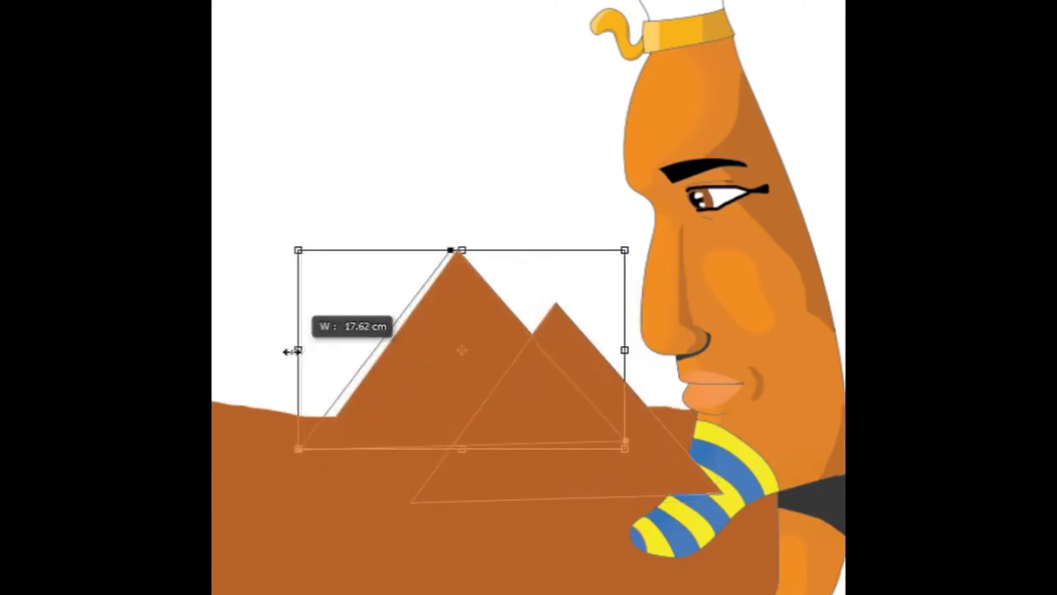
key("ctrl+shift+a")
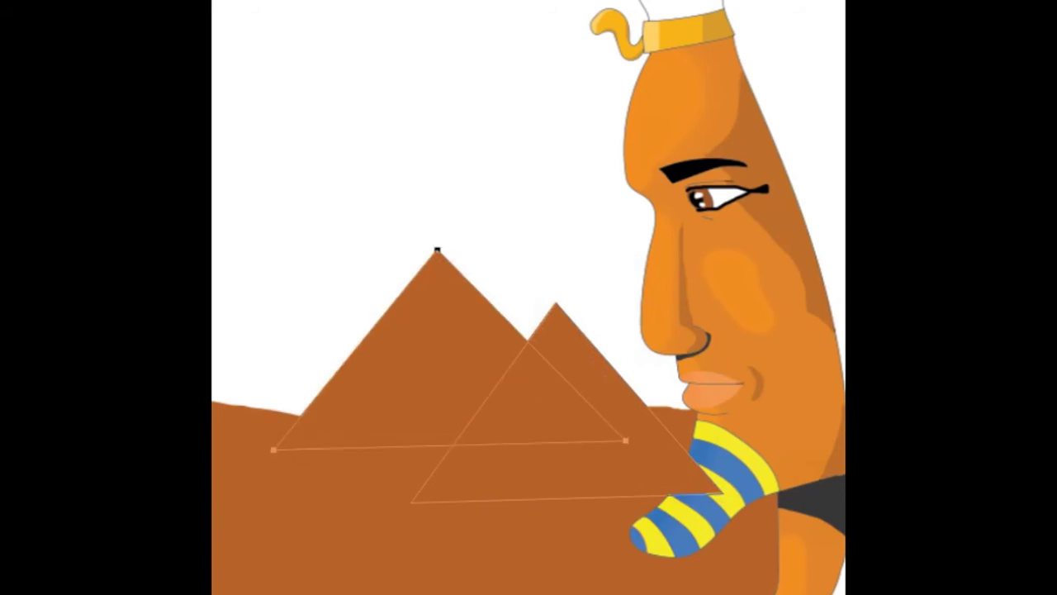
left_click_drag(548, 402, 307, 370)
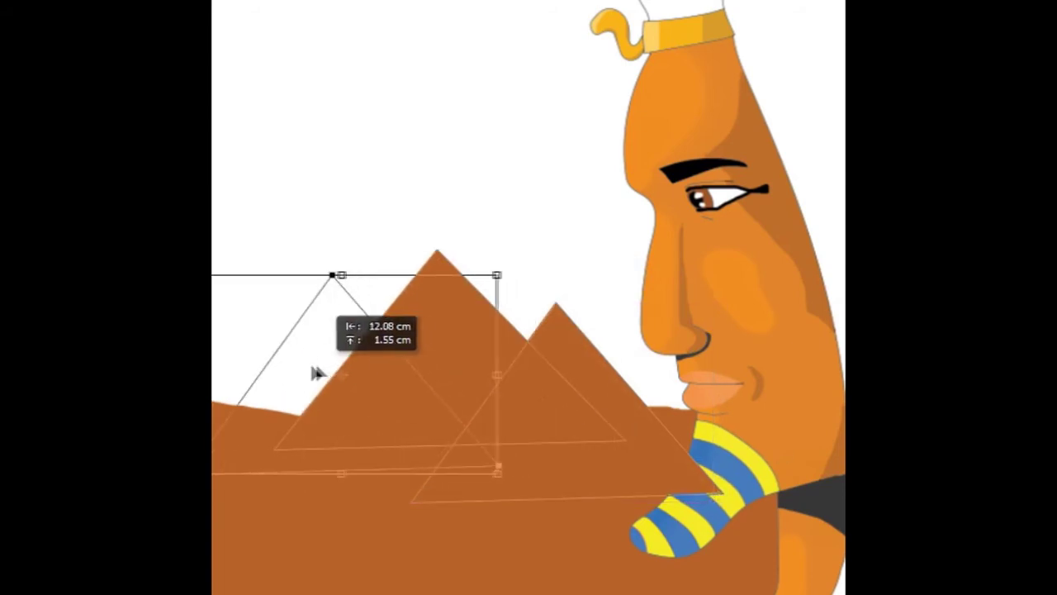
left_click_drag(214, 274, 215, 302)
left_click_drag(326, 366, 289, 366)
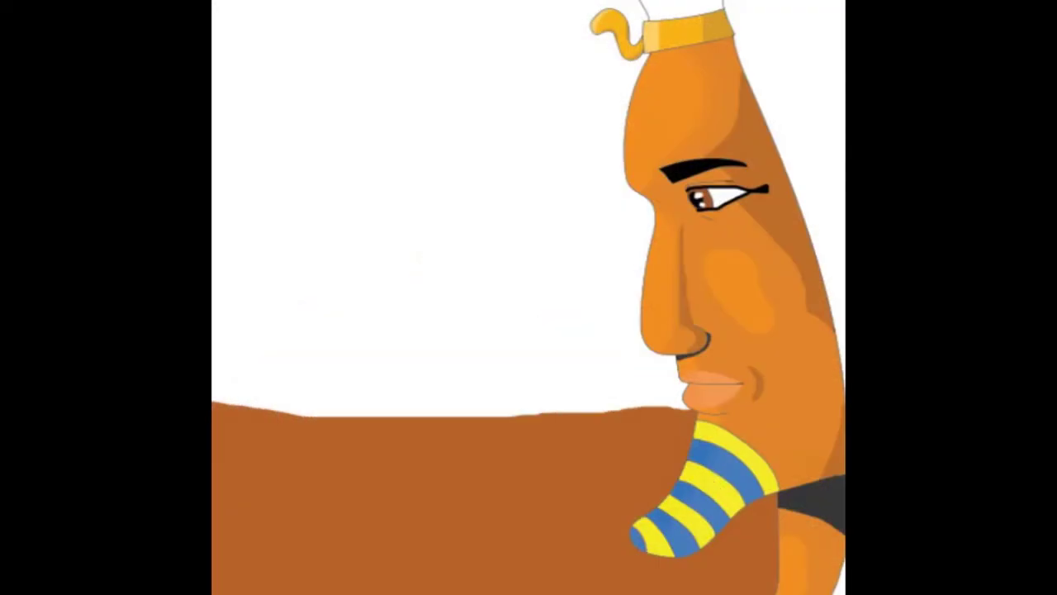
left_click(343, 93)
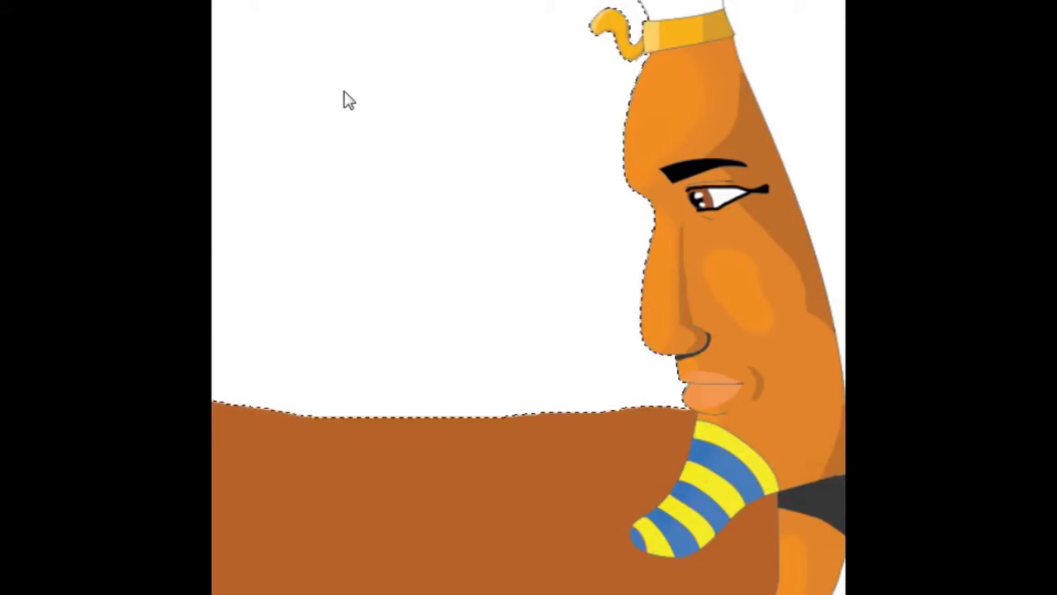
Step: Delete the white sky area, pick a light cyan colour, and dismiss the error message
key("Delete")
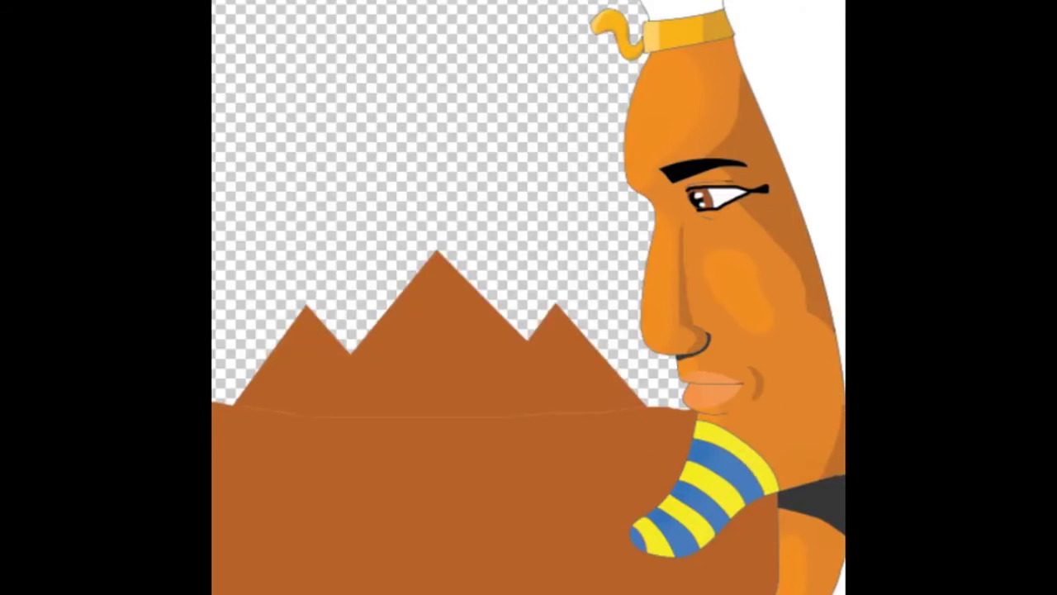
mouse_move(683, 301)
left_mouse_down()
mouse_move(682, 197)
mouse_move(696, 192)
left_mouse_up()
left_click(557, 58)
left_click(829, 48)
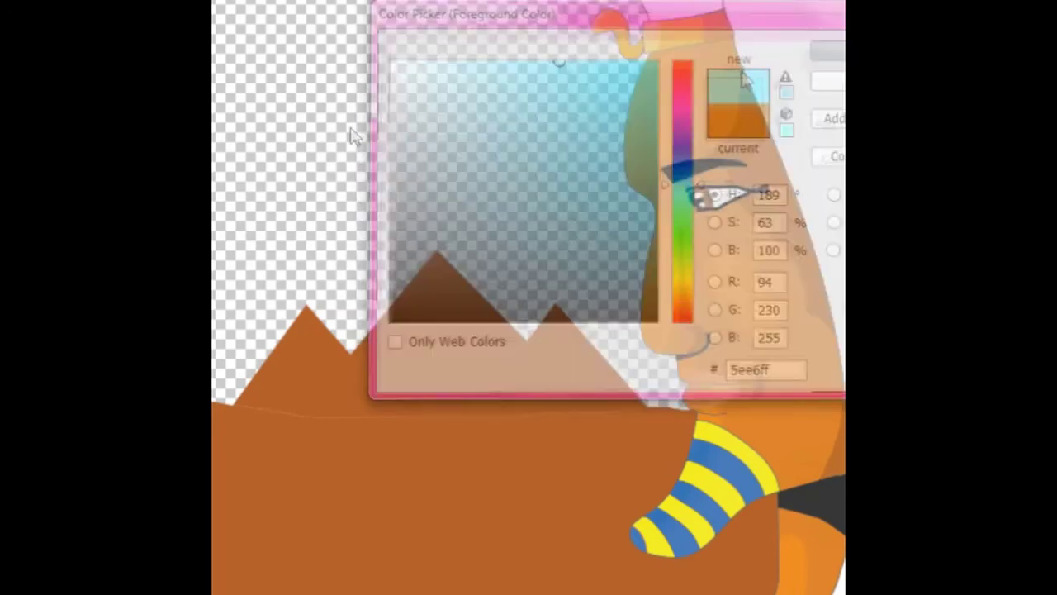
left_click(354, 132)
left_click(652, 189)
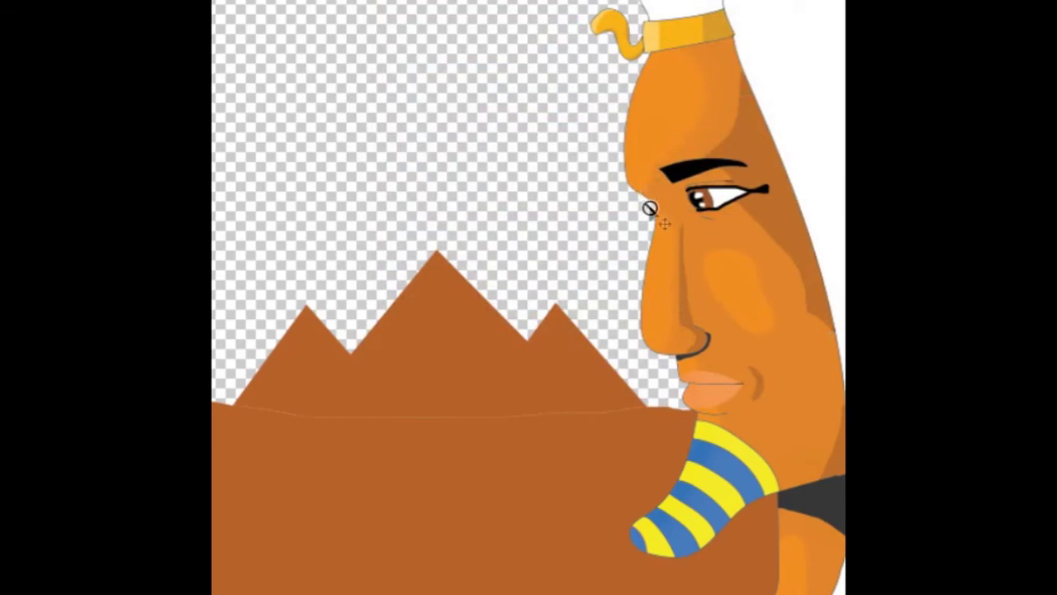
Step: Move the white rectangle over the sky, then delete it
mouse_move(556, 177)
left_mouse_down()
mouse_move(425, 74)
mouse_move(487, 85)
left_mouse_up()
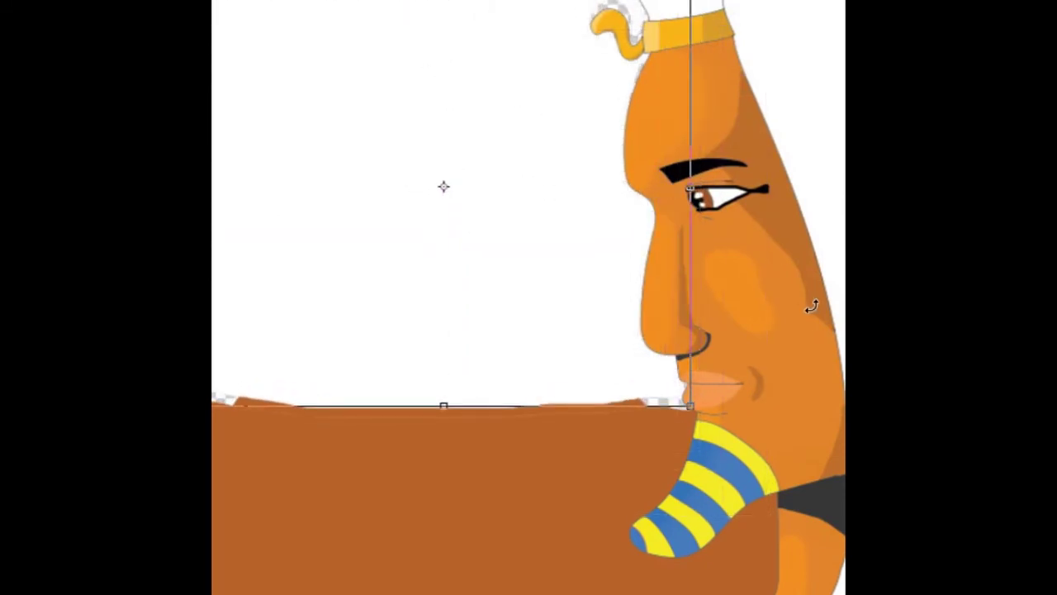
key("Return")
key("Delete")
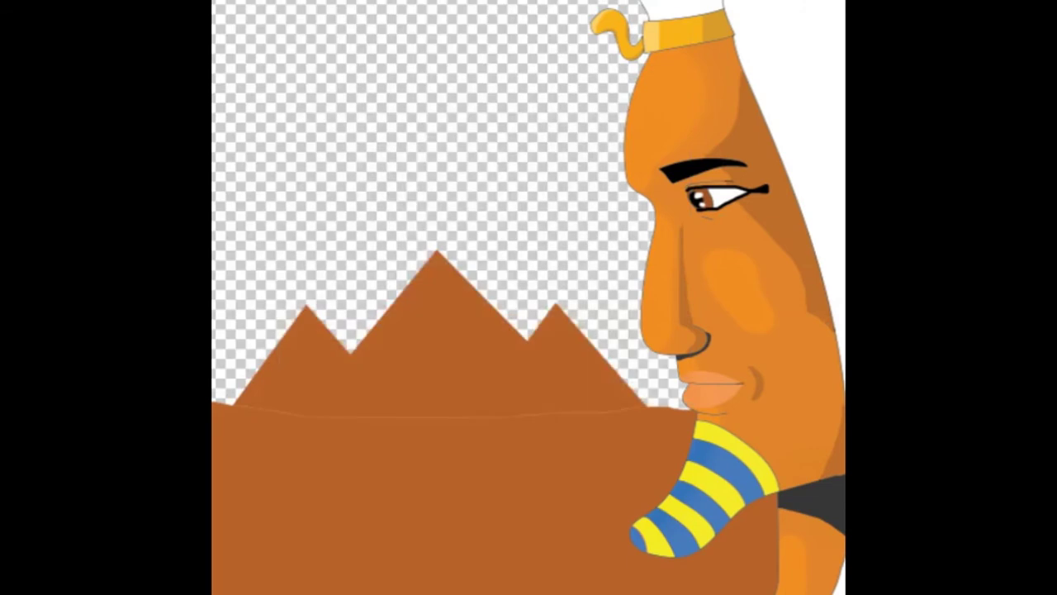
key("ctrl+z")
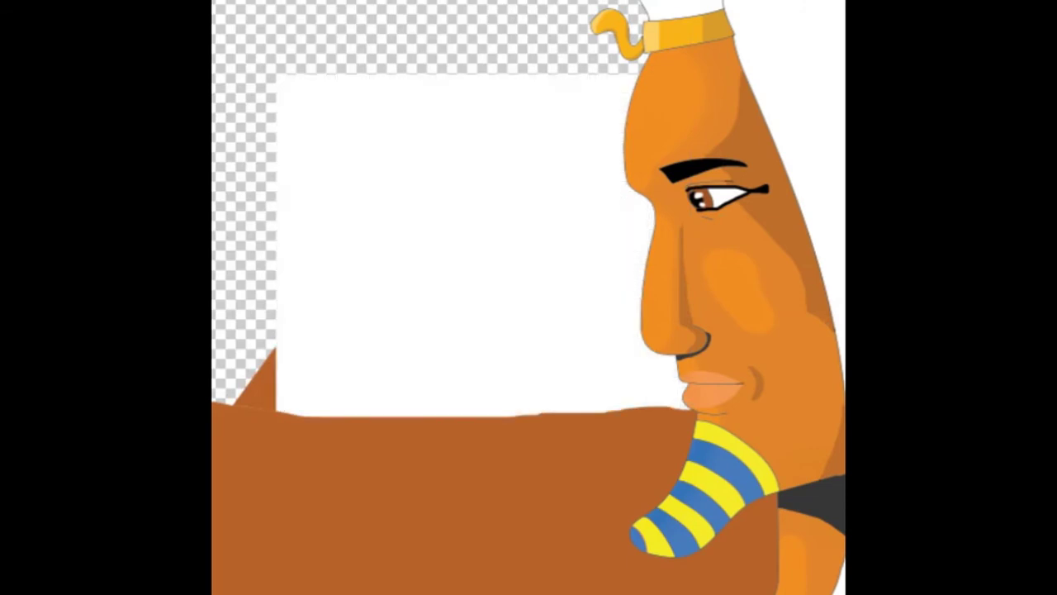
key("Delete")
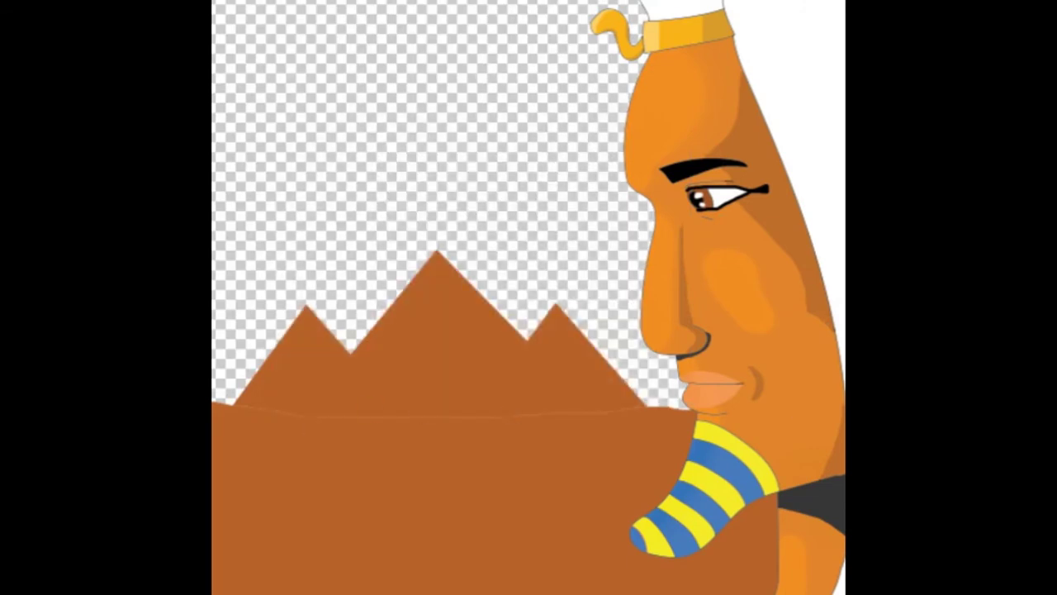
left_click(552, 366, "alt")
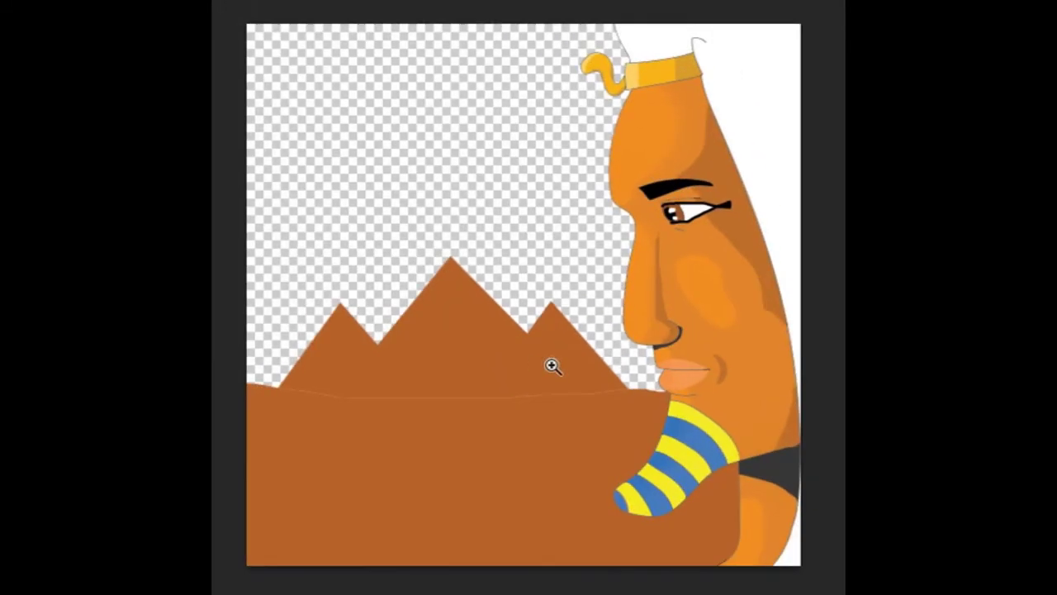
Step: Create a new blank white document and copy its contents
key("ctrl+a")
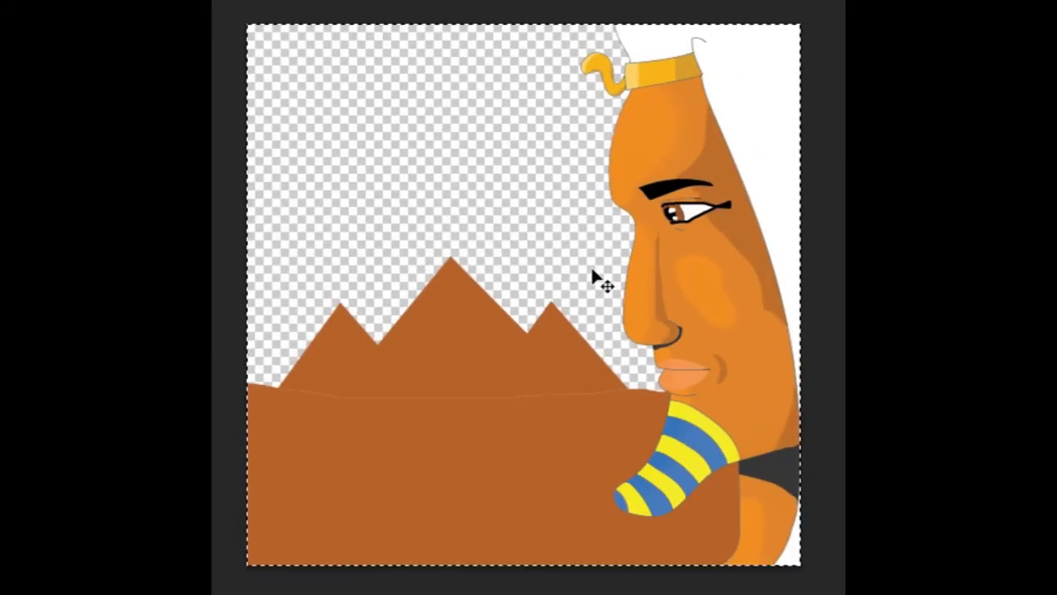
key("ctrl+n")
key("Return")
key("ctrl+a")
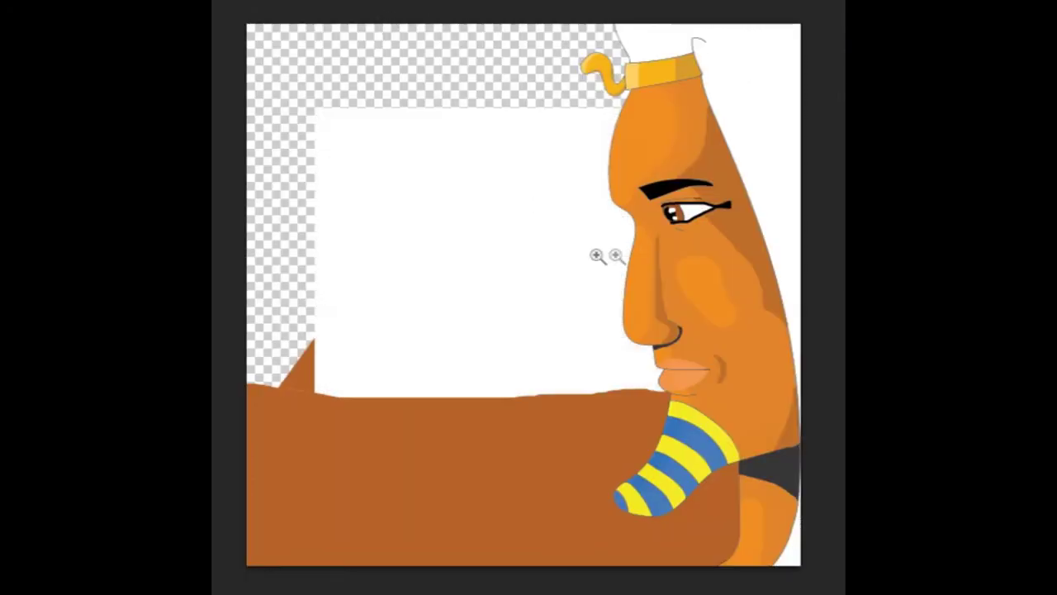
Step: Free Transform the pasted white layer to cover the whole canvas behind the pyramids
key("ctrl+t")
left_click_drag(314, 107, 285, 4)
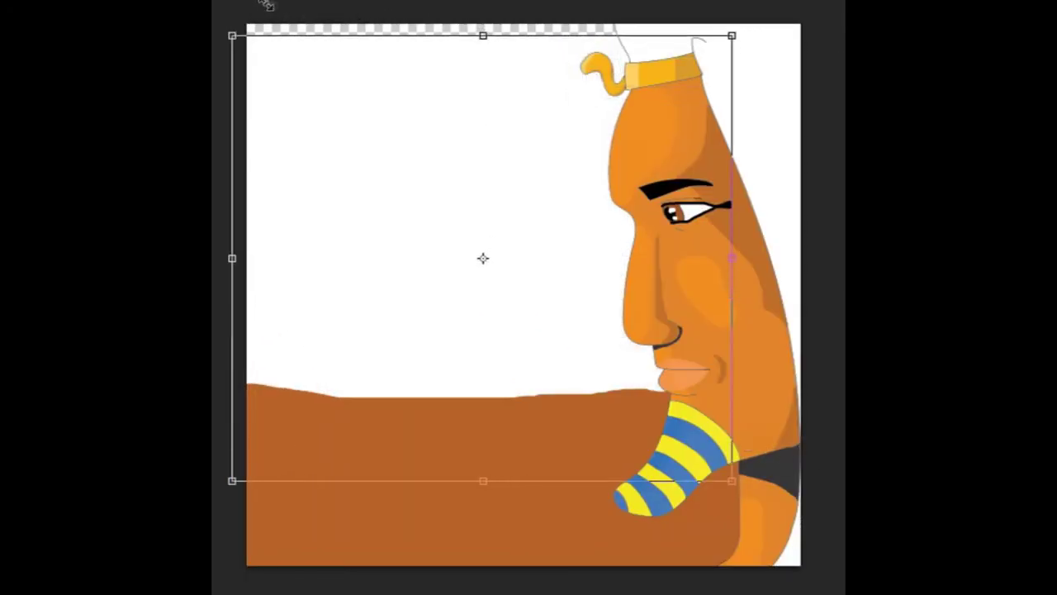
left_click_drag(470, 54, 342, 132)
left_click_drag(692, 263, 815, 269)
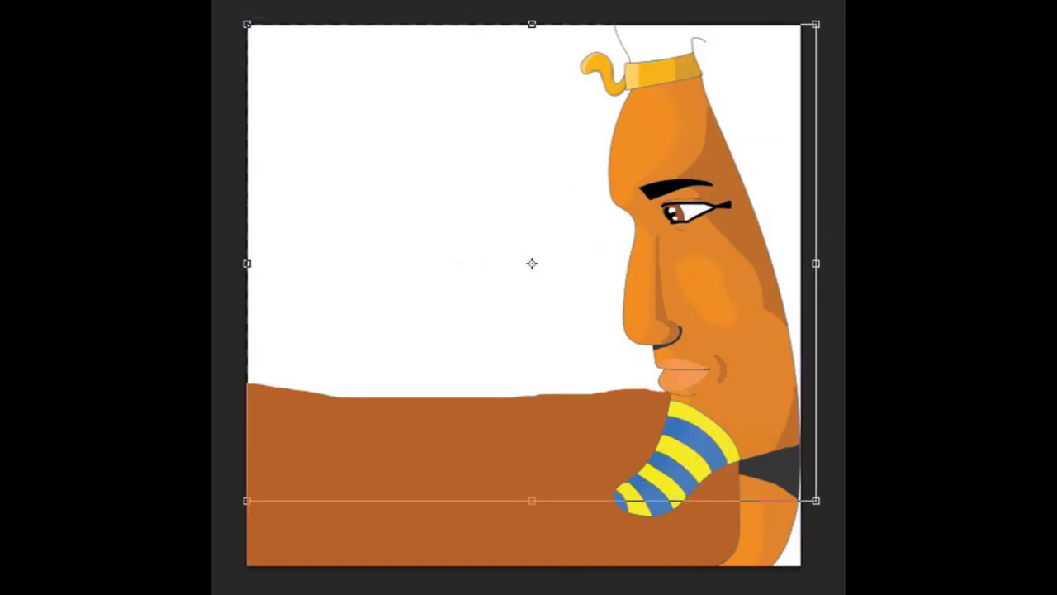
key("Return")
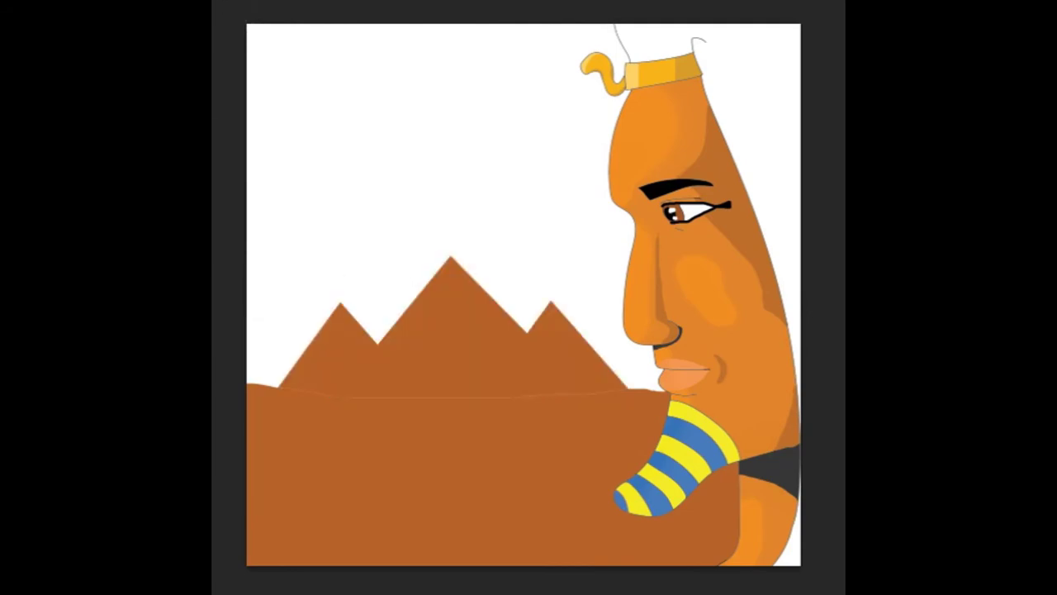
left_click(692, 341)
Step: Set the two gradient stops to cyan and pale cyan
double_click(691, 341)
left_click(658, 59)
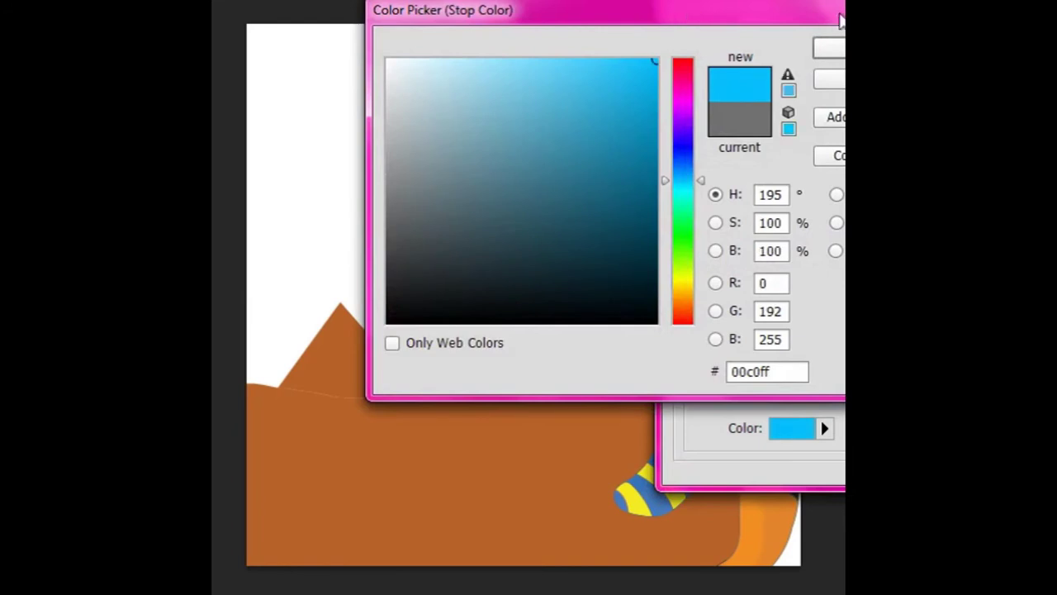
key("Return")
double_click(691, 341)
mouse_move(388, 265)
left_mouse_down()
mouse_move(477, 146)
mouse_move(397, 116)
left_mouse_up()
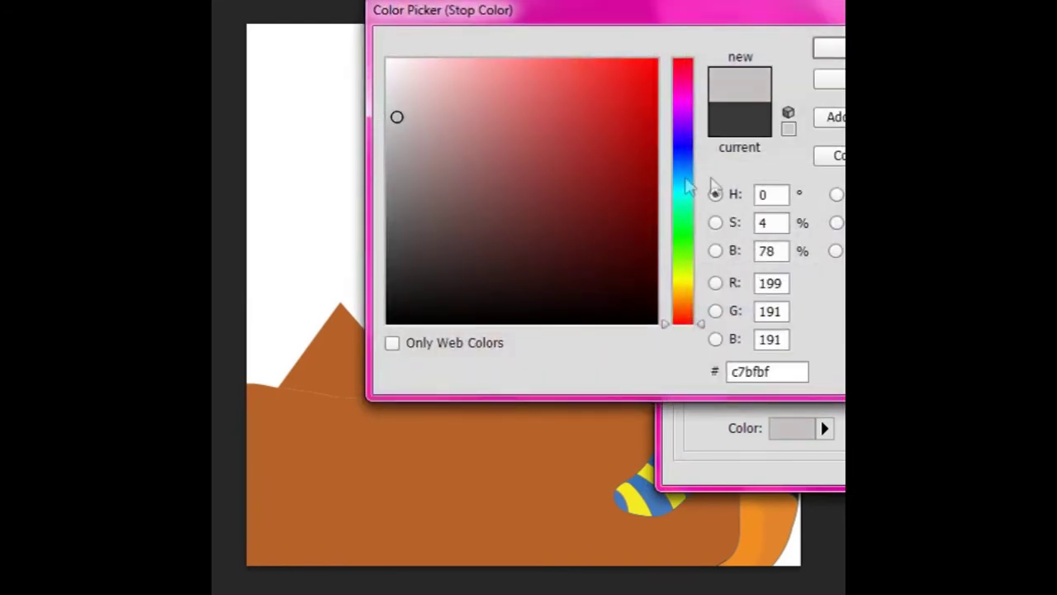
left_click(683, 191)
left_click_drag(524, 124, 443, 74)
key("Return")
key("Return")
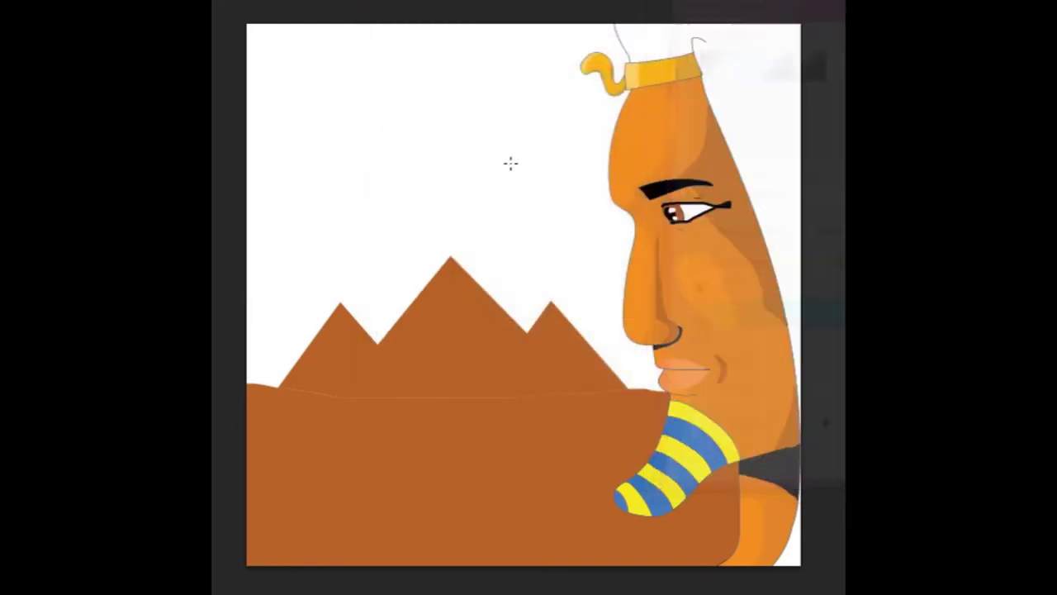
Step: Draw a trial blue gradient from the sky top to the pyramids, then undo it
left_click_drag(466, 128, 471, 259)
key("ctrl+z")
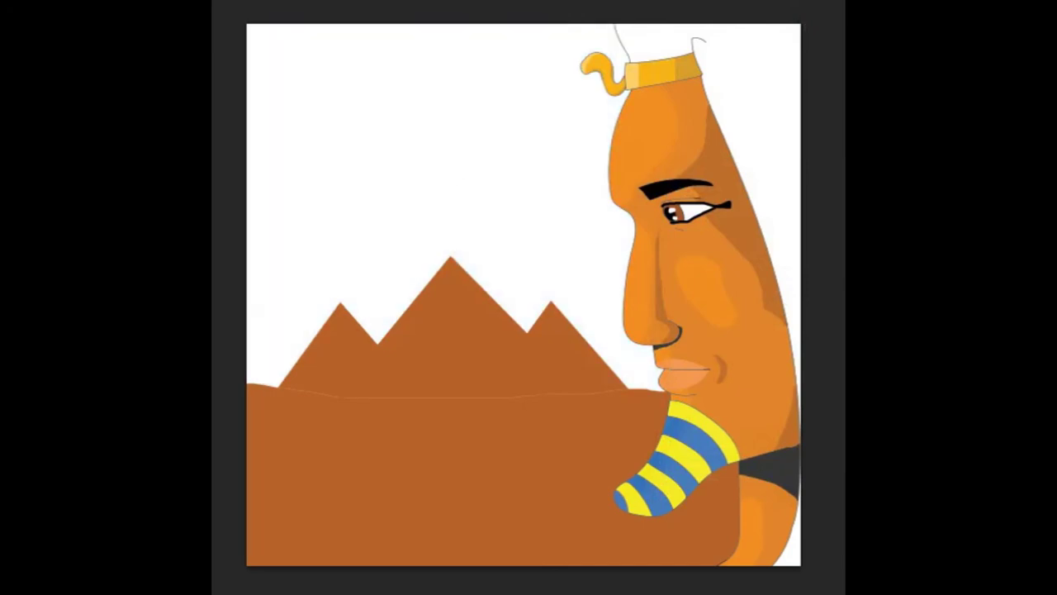
left_click_drag(471, 48, 471, 347)
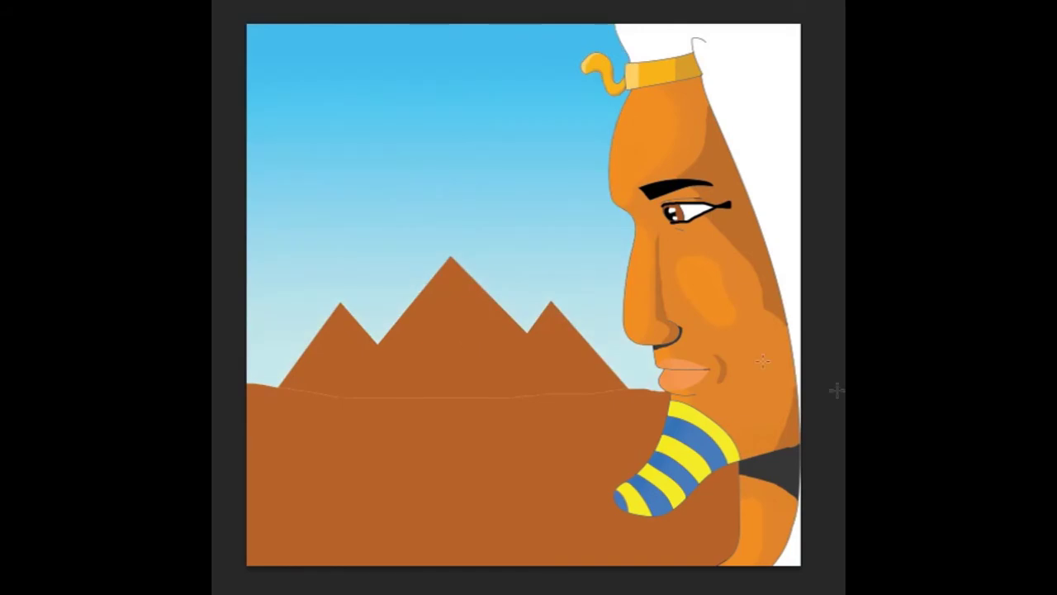
key("ctrl+z")
Step: Change the gradient stops to orange at the top and pale peach below
double_click(690, 356)
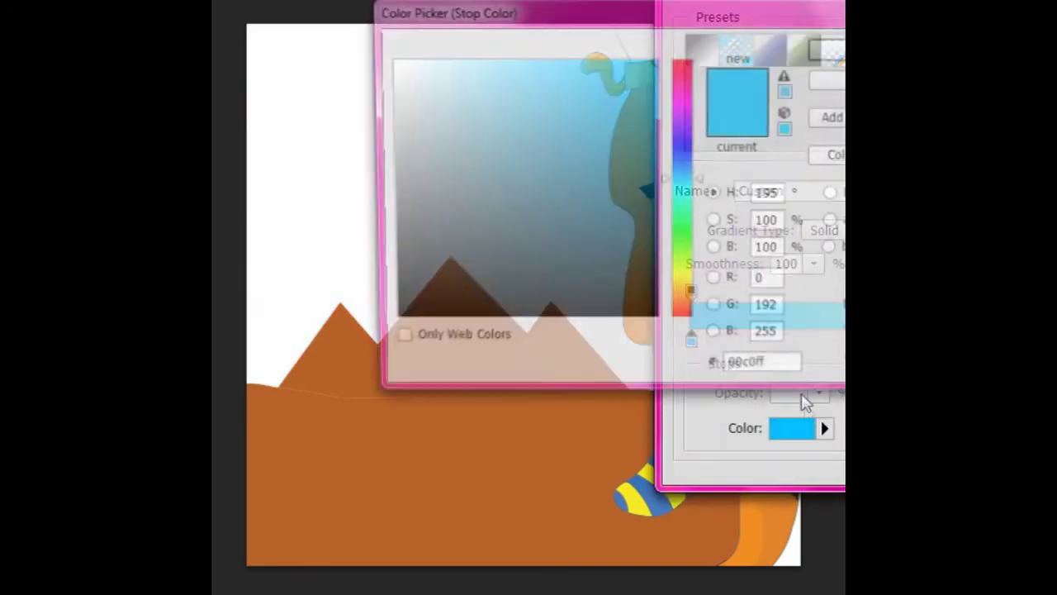
left_click(768, 524)
left_click(825, 42)
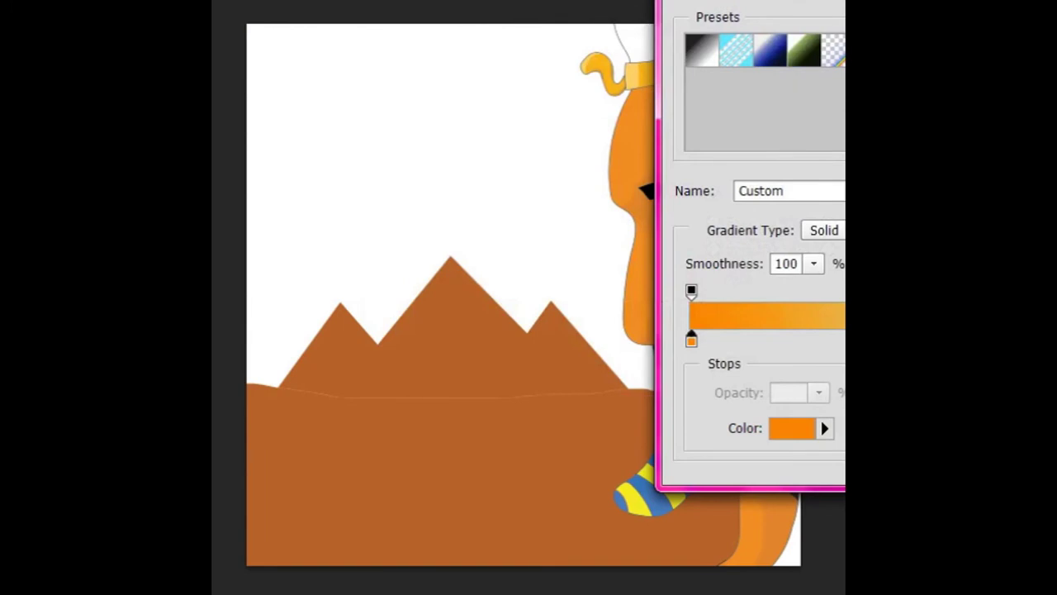
key("Return")
double_click(690, 355)
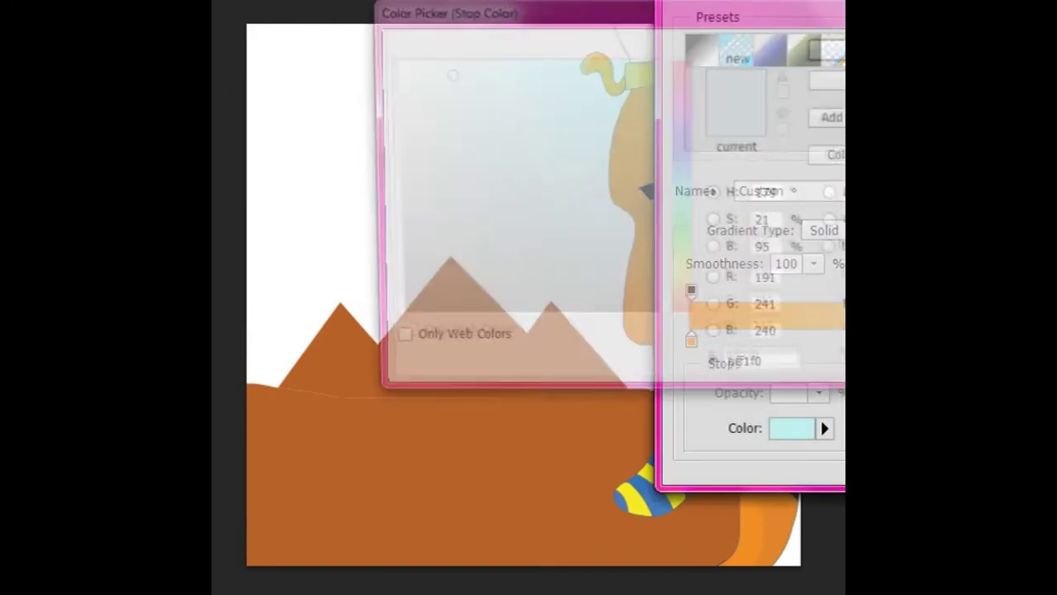
left_click(360, 137)
left_click_drag(683, 318, 683, 286)
left_click_drag(578, 124, 603, 167)
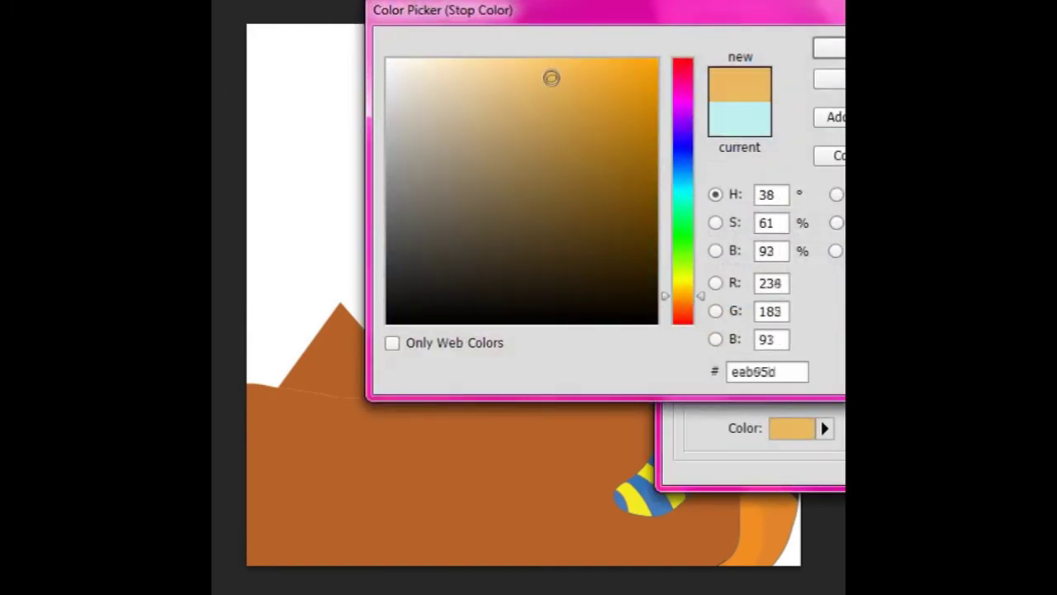
left_click_drag(683, 293, 683, 312)
mouse_move(550, 76)
left_mouse_down()
mouse_move(446, 32)
mouse_move(440, 59)
left_mouse_up()
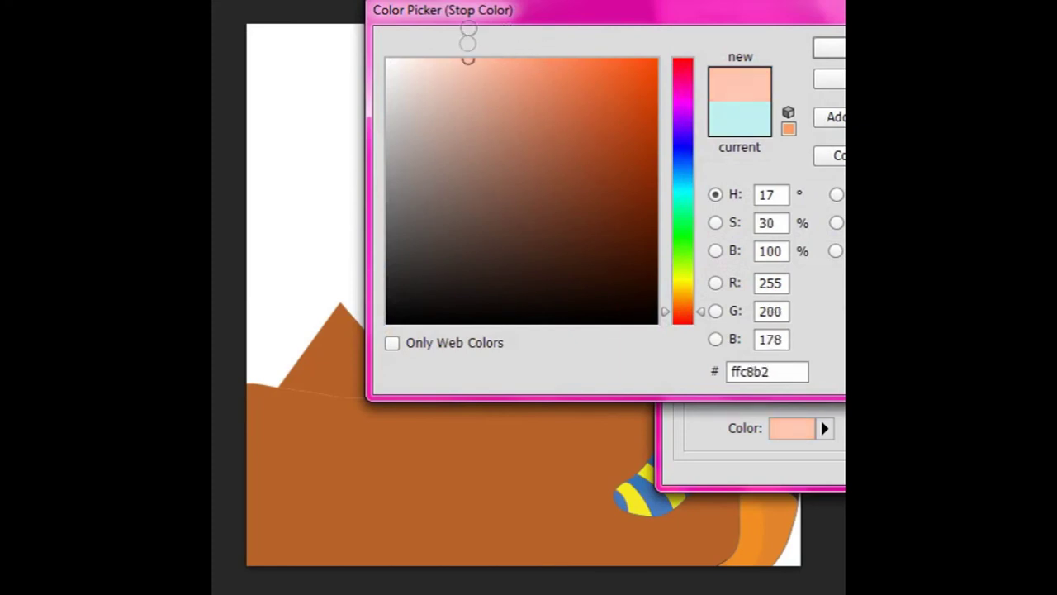
key("Return")
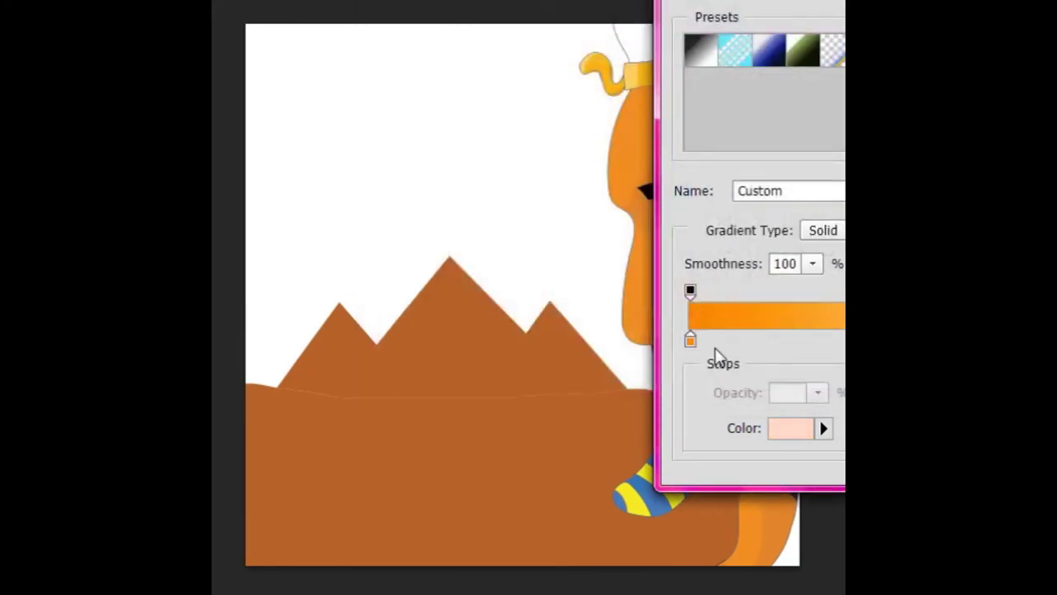
key("Return")
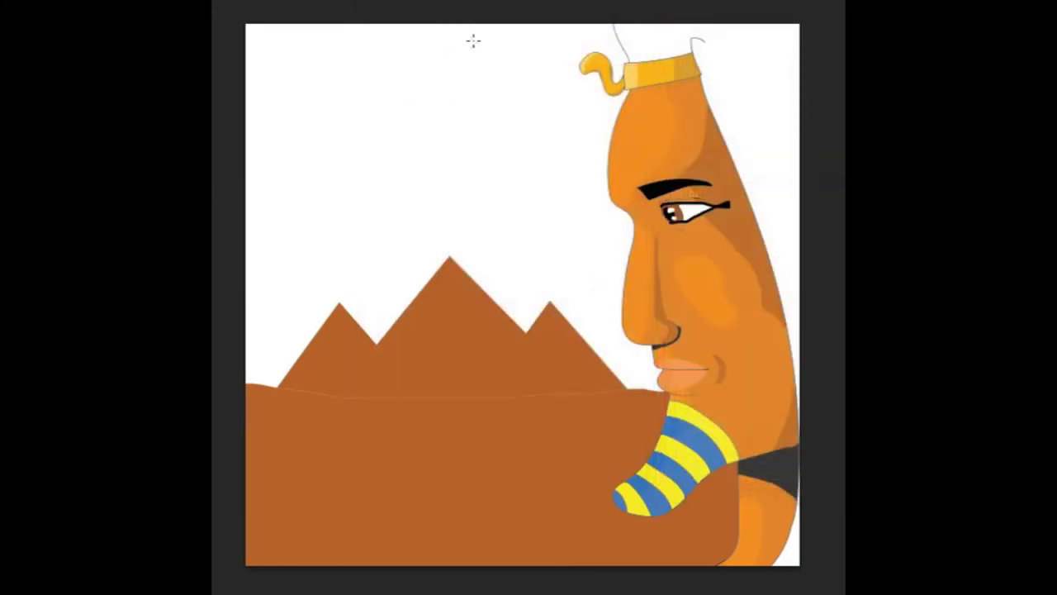
Step: Fill the sky with the orange-to-peach gradient and set the foreground colour to white
left_click_drag(474, 266, 481, 274)
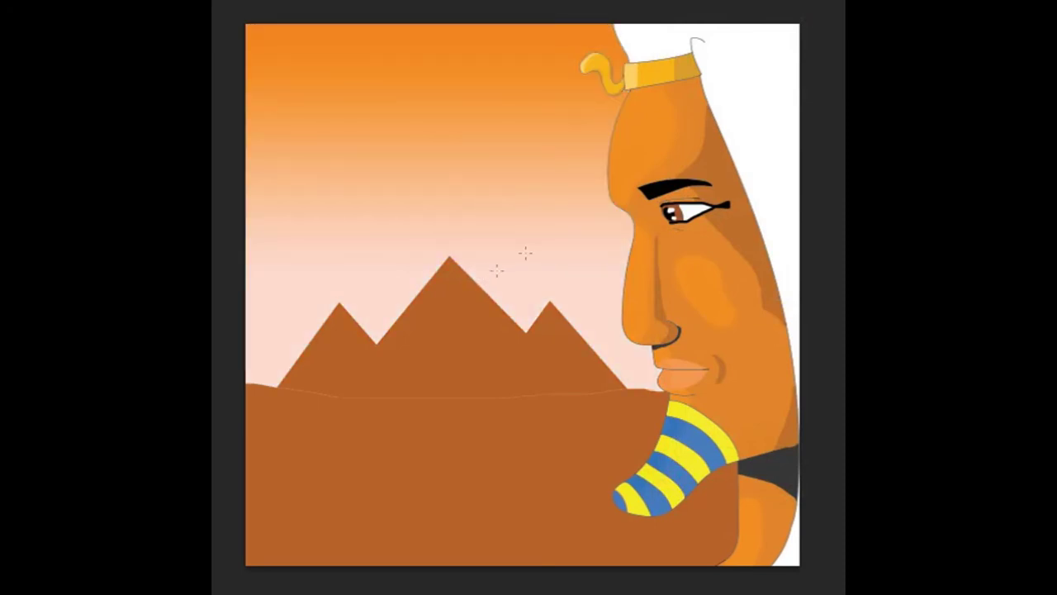
left_click(384, 61)
key("Return")
left_click(402, 4)
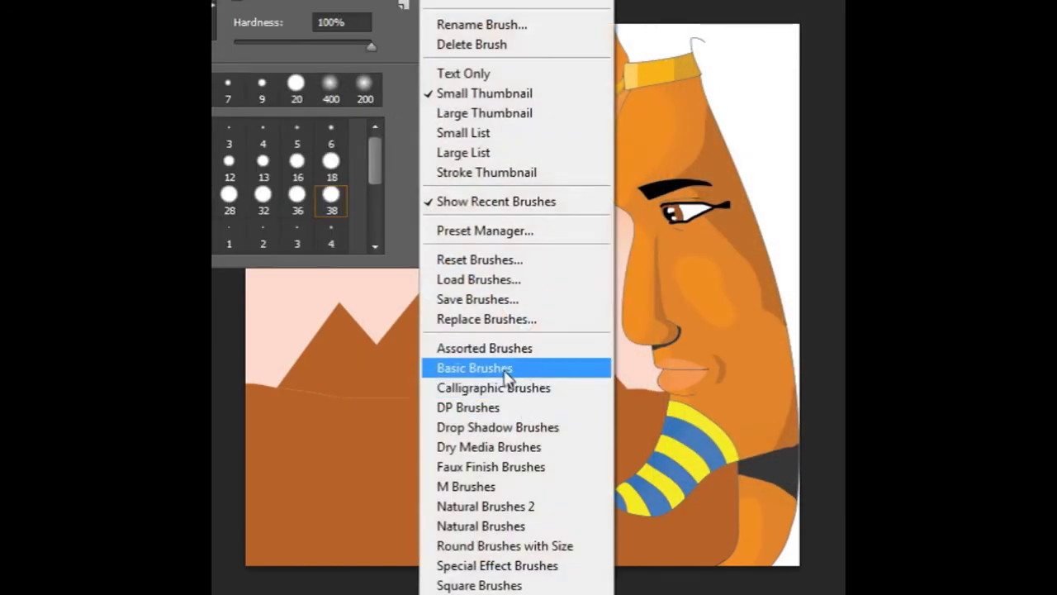
left_click(516, 426)
left_click(568, 190)
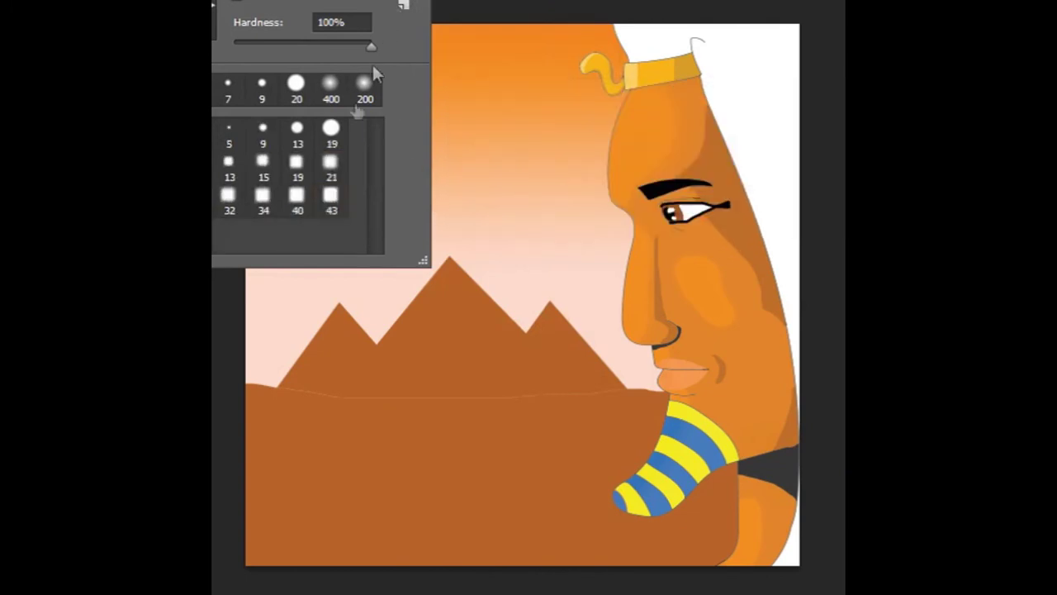
key("Return")
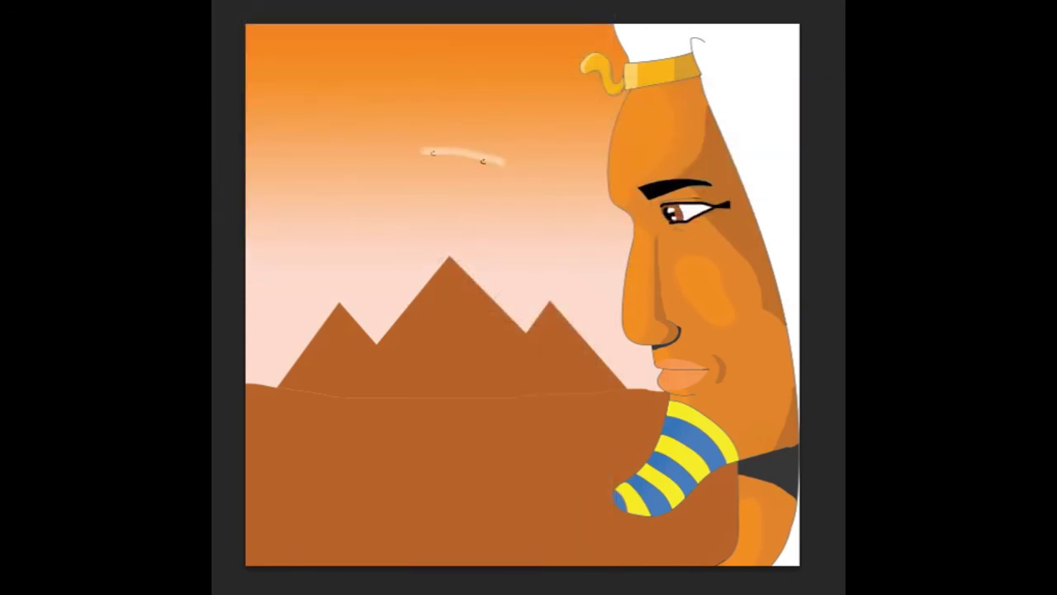
key("ctrl+z")
mouse_move(421, 160)
left_mouse_down()
mouse_move(432, 130)
mouse_move(363, 153)
left_mouse_up()
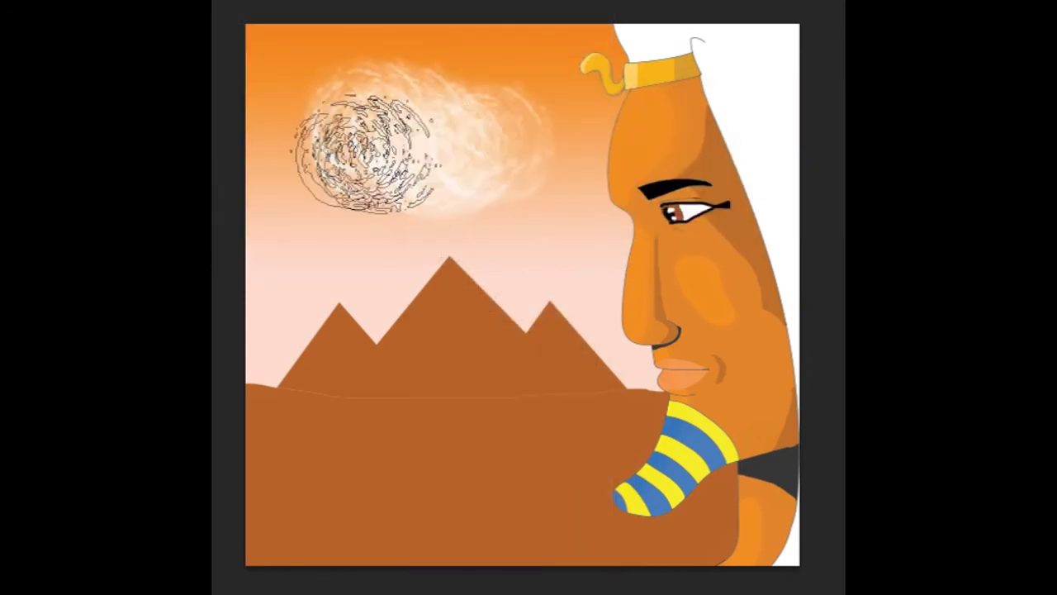
key("ctrl+z")
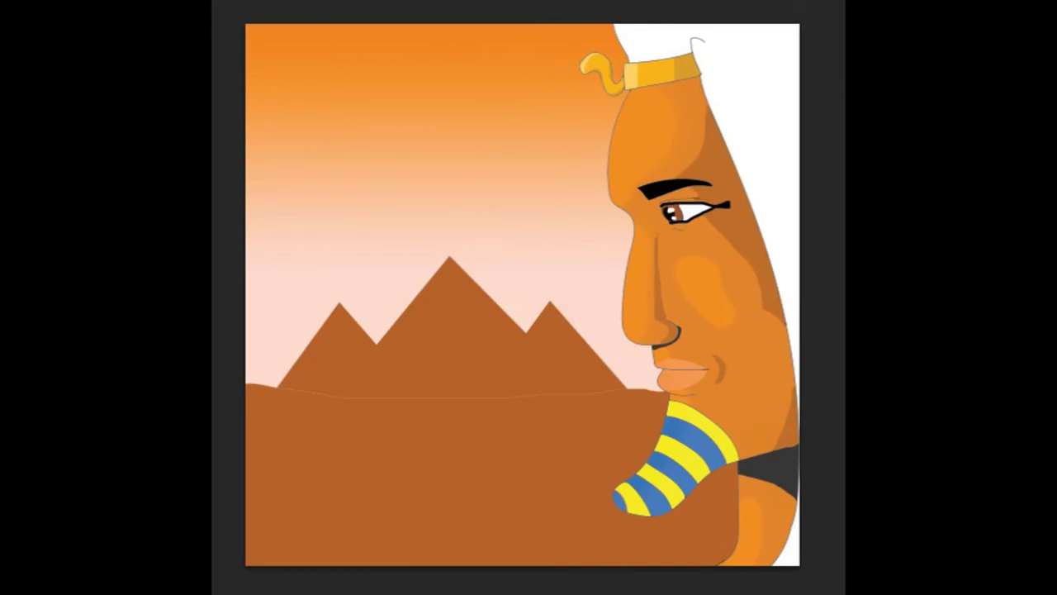
right_click(266, 16)
left_click(404, 5)
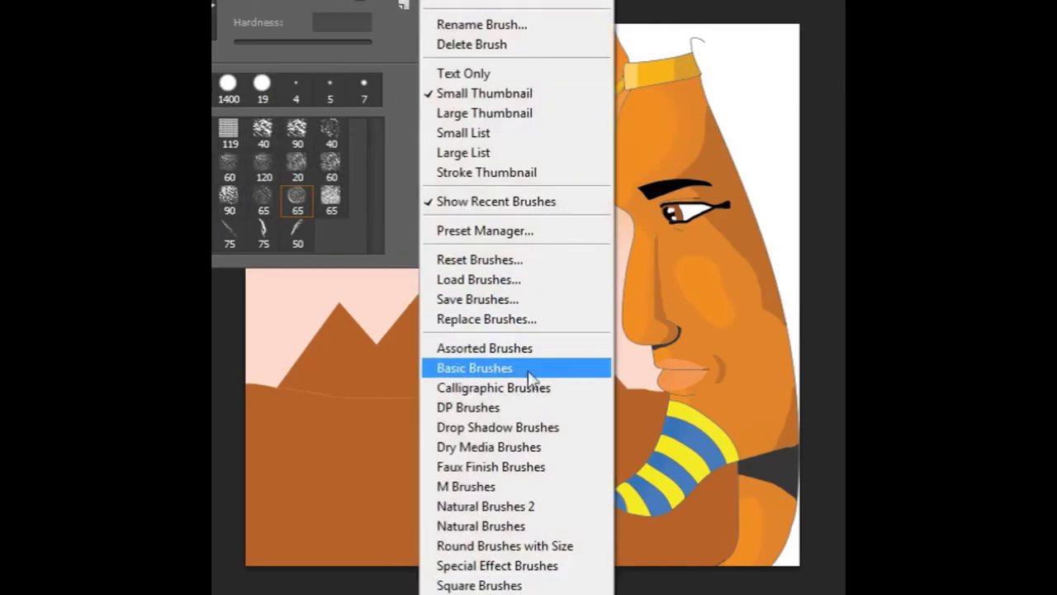
left_click(559, 484)
key("Return")
double_click(307, 134)
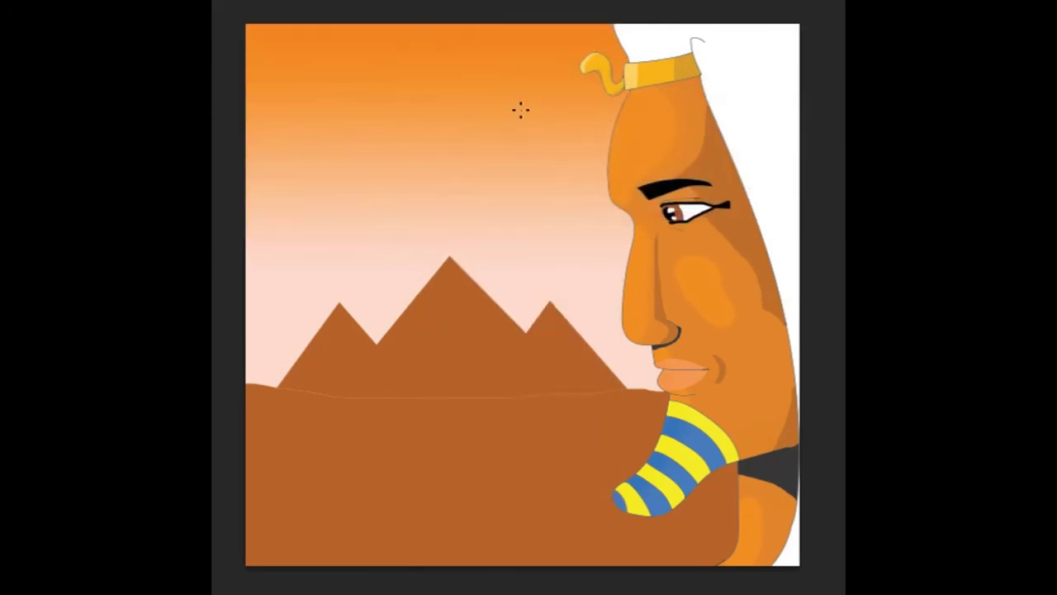
mouse_move(545, 153)
left_mouse_down()
mouse_move(350, 146)
mouse_move(493, 132)
left_mouse_up()
key("ctrl+z")
right_click(351, 56)
left_click_drag(376, 155, 375, 217)
key("Return")
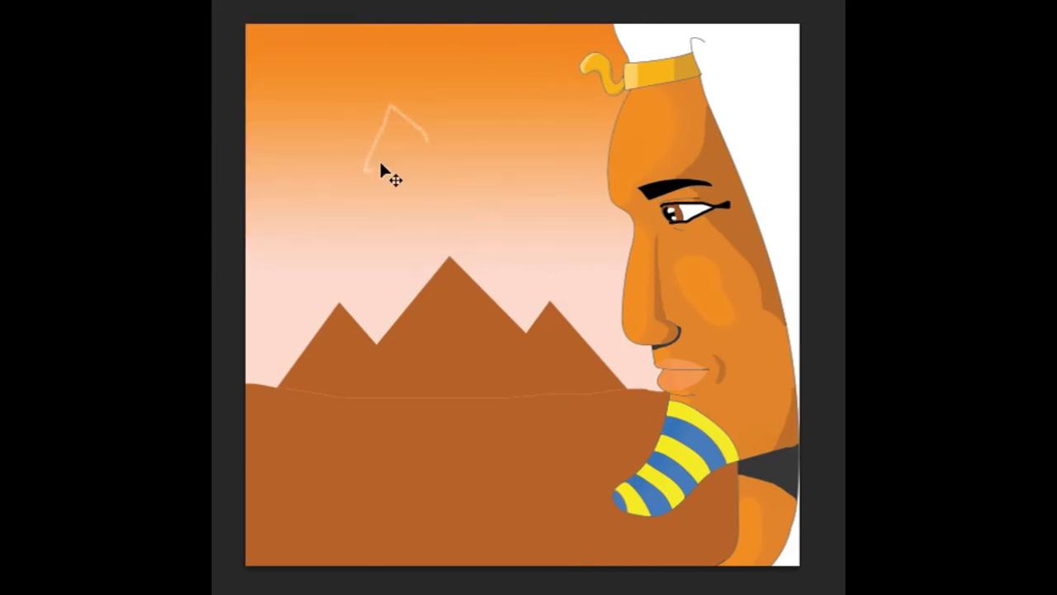
mouse_move(392, 141)
left_mouse_down()
mouse_move(436, 130)
mouse_move(493, 136)
mouse_move(413, 107)
mouse_move(354, 130)
left_mouse_up()
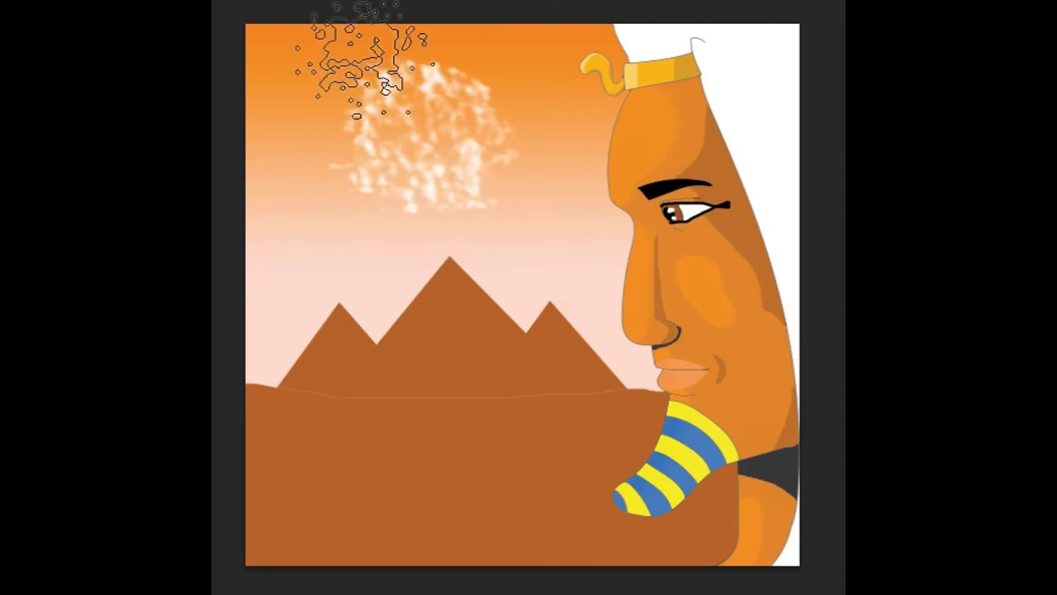
key("ctrl+alt+z")
key("ctrl+alt+z")
key("ctrl+alt+z")
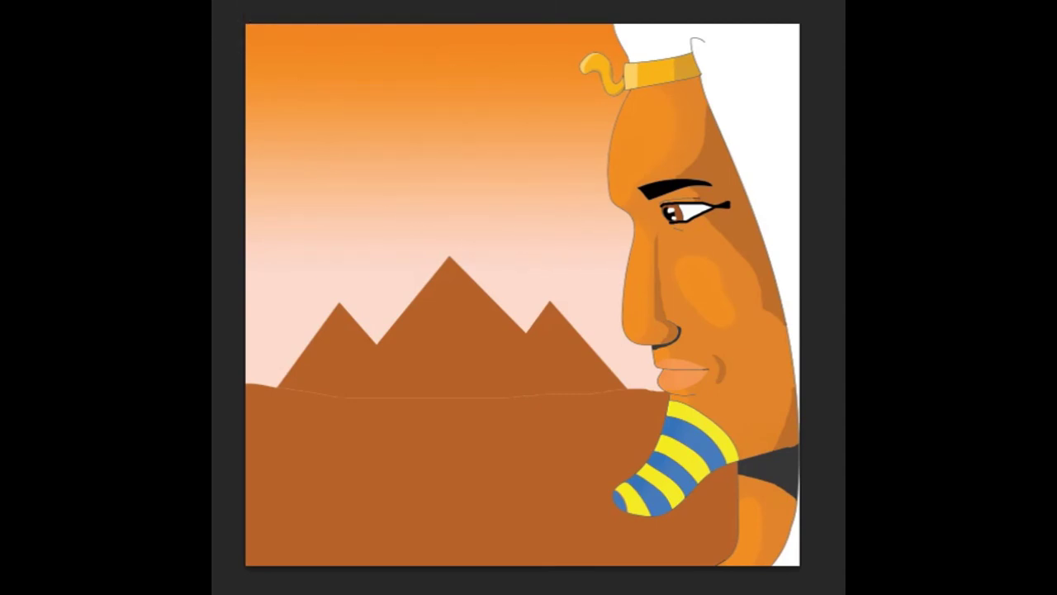
Step: Load the Natural Brushes 2 set and dab strokes with the 118 textured brush
right_click(421, 171)
left_click(388, 83)
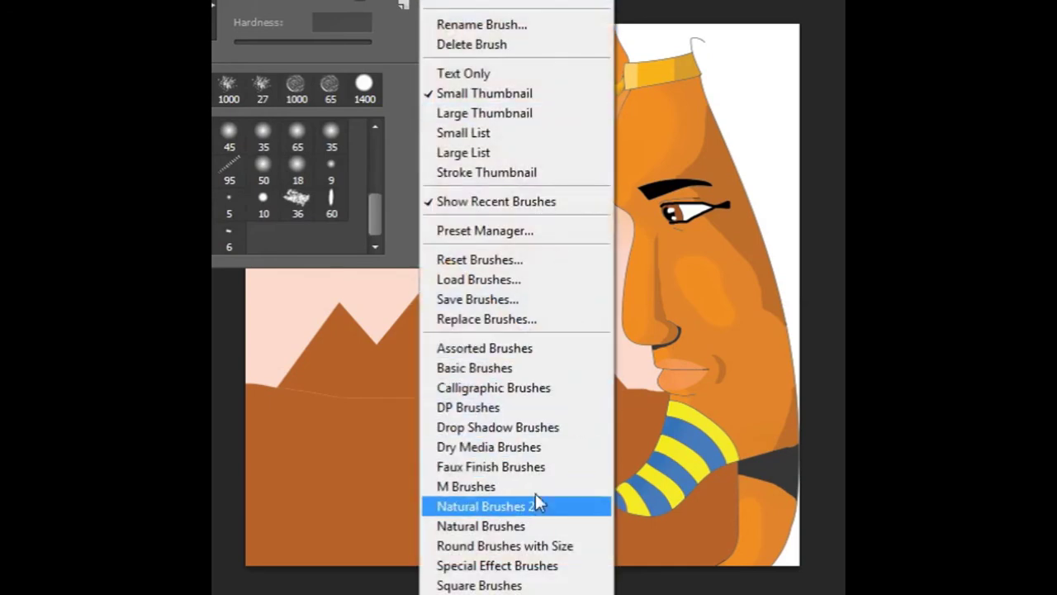
left_click(535, 500)
key("Return")
double_click(294, 134)
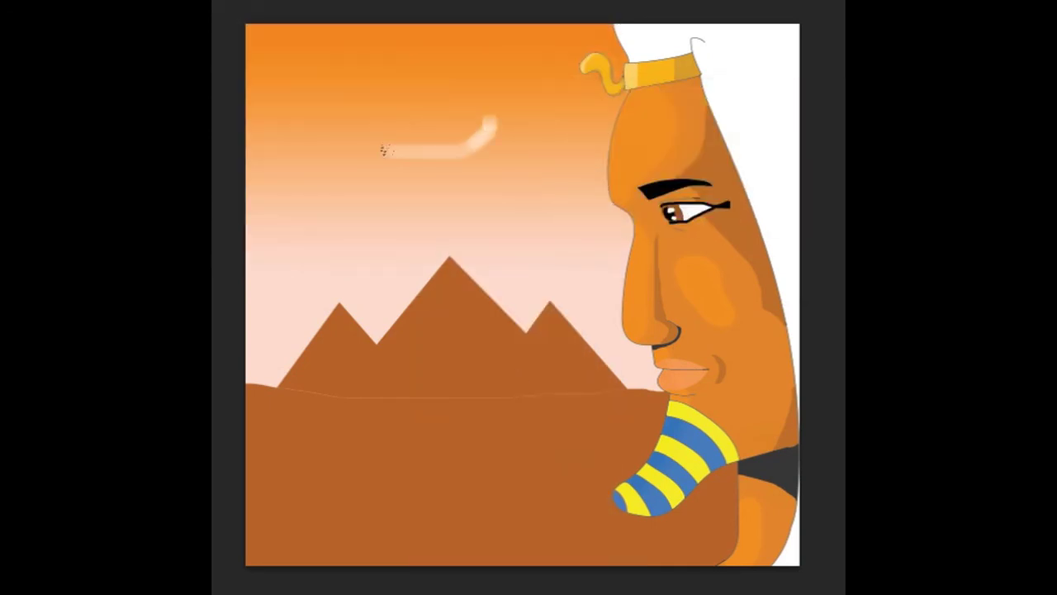
mouse_move(402, 160)
left_mouse_down()
mouse_move(405, 140)
mouse_move(438, 132)
mouse_move(474, 154)
mouse_move(552, 108)
left_mouse_up()
Step: Paint several trial white clouds in the sky, undoing each and deleting the last
key("ctrl+z")
mouse_move(484, 135)
left_mouse_down()
mouse_move(295, 134)
mouse_move(469, 147)
mouse_move(403, 160)
mouse_move(487, 160)
mouse_move(349, 149)
mouse_move(404, 177)
left_mouse_up()
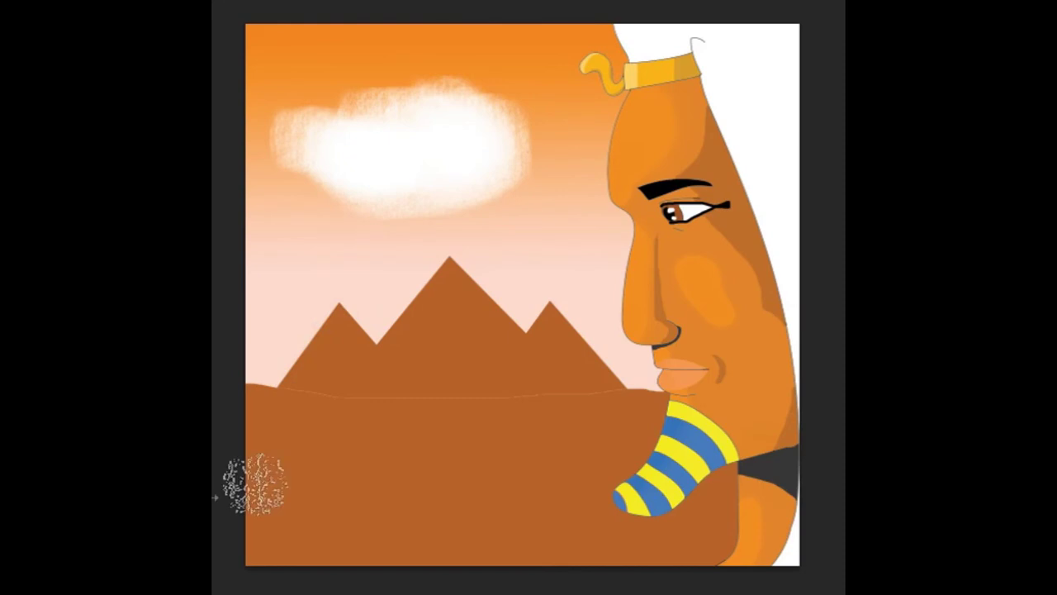
key("ctrl+z")
mouse_move(318, 146)
left_mouse_down()
mouse_move(472, 110)
mouse_move(404, 149)
mouse_move(514, 160)
mouse_move(437, 118)
left_mouse_up()
key("ctrl+z")
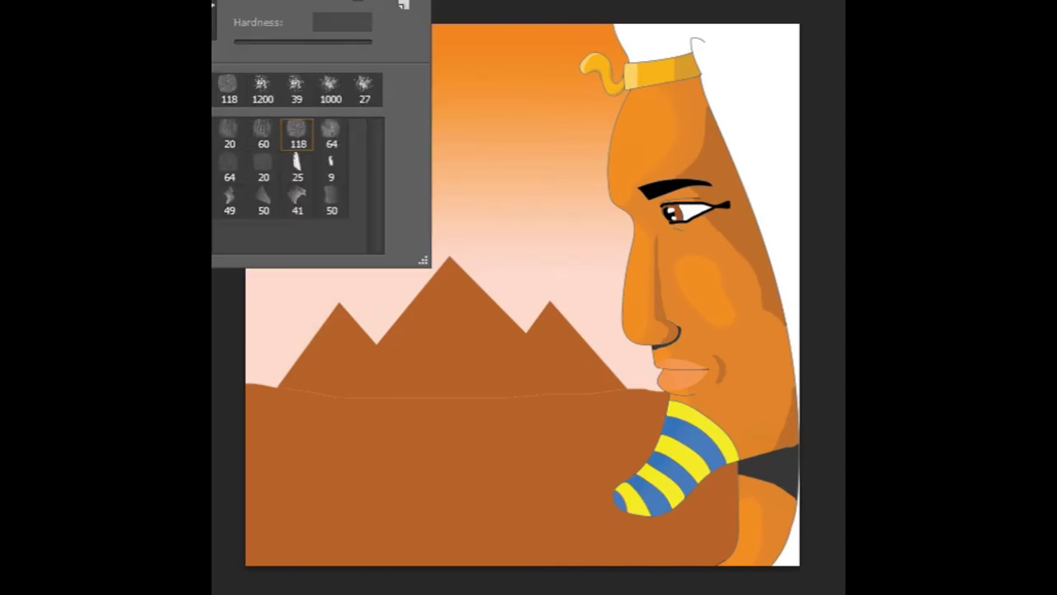
key("Return")
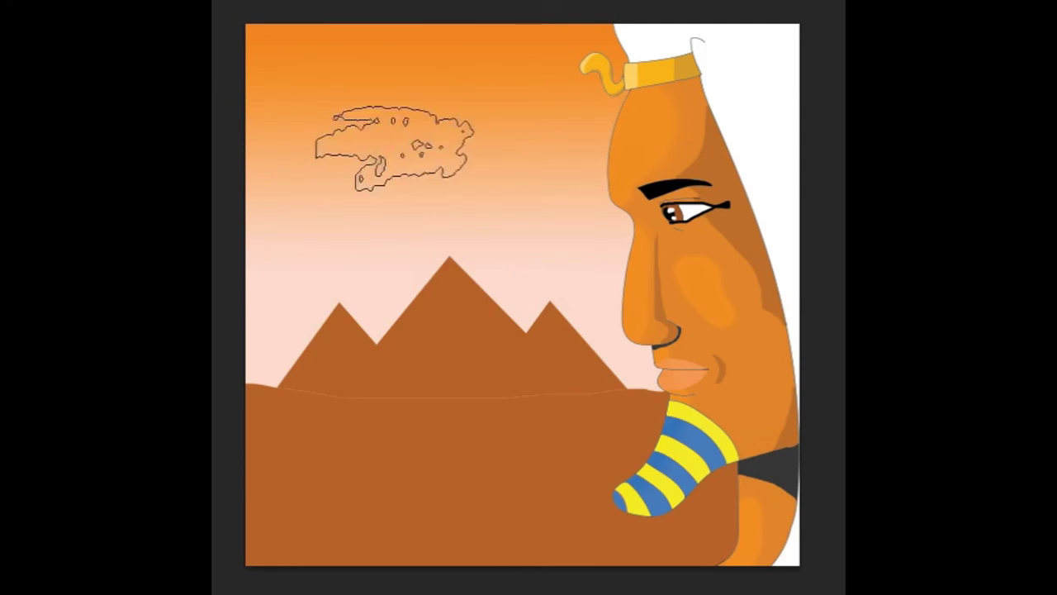
left_click_drag(389, 146, 453, 117)
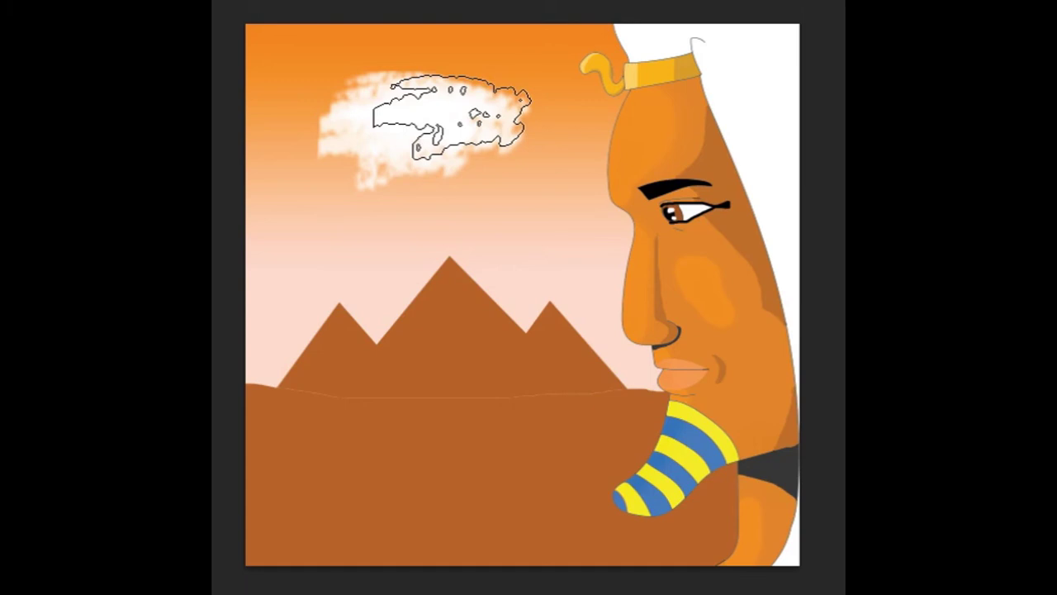
left_click_drag(450, 116, 331, 147)
key("ctrl+d")
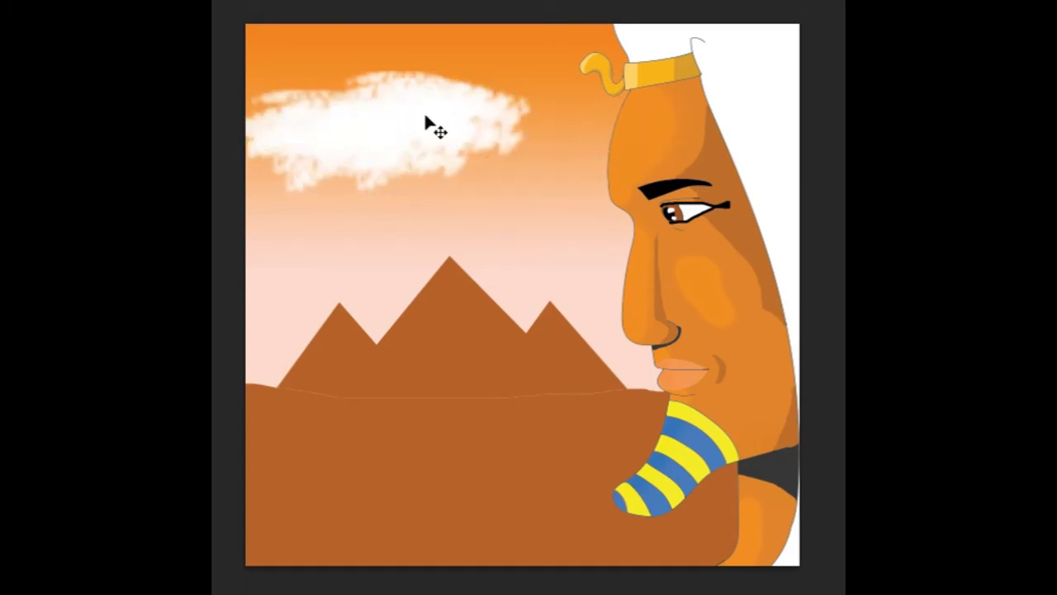
key("Delete")
Step: Load the Natural Brushes set and test white strokes in the upper-left sky, undoing them
right_click(322, 223)
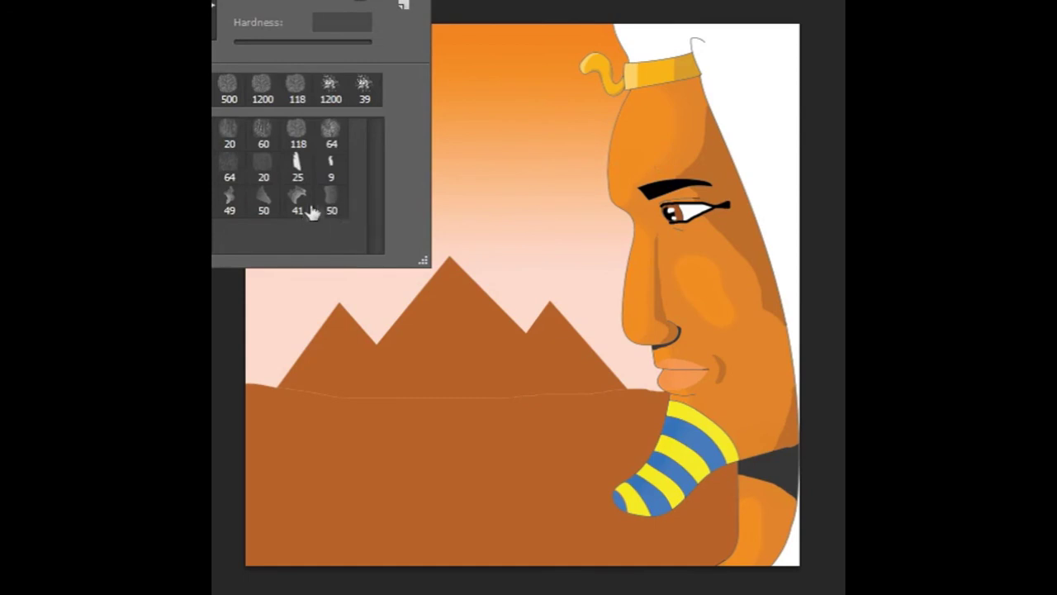
left_click(403, 4)
left_click(540, 514)
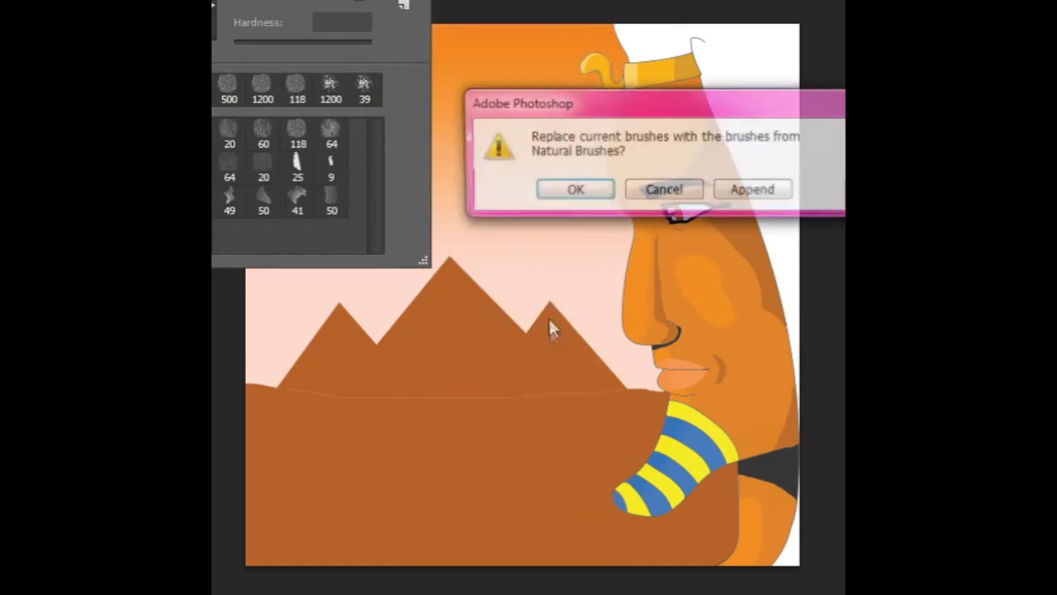
key("Return")
key("Return")
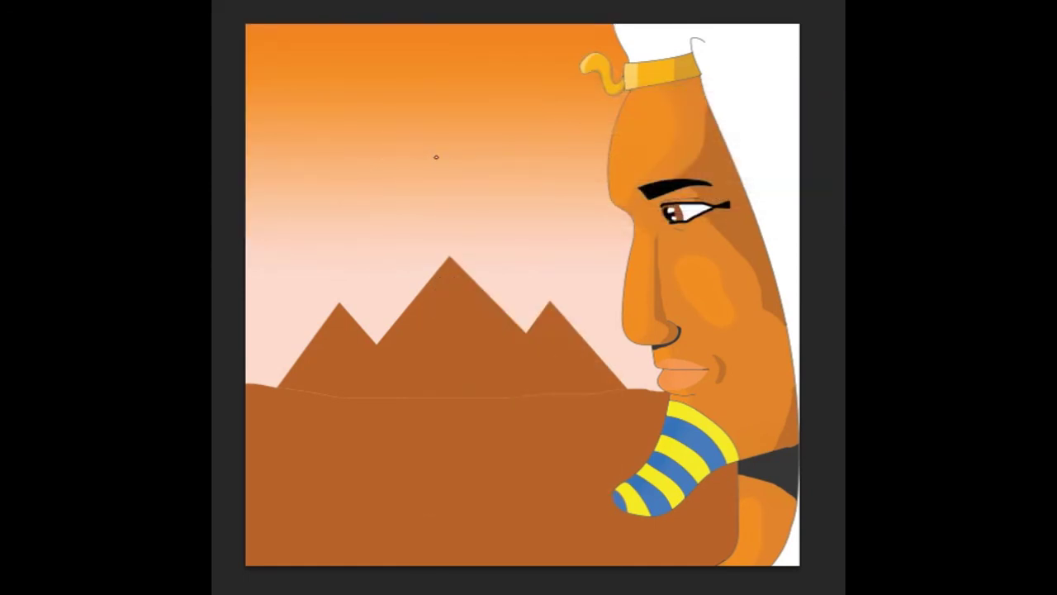
mouse_move(377, 141)
left_mouse_down()
mouse_move(306, 165)
mouse_move(446, 107)
left_mouse_up()
left_click_drag(281, 198, 314, 223)
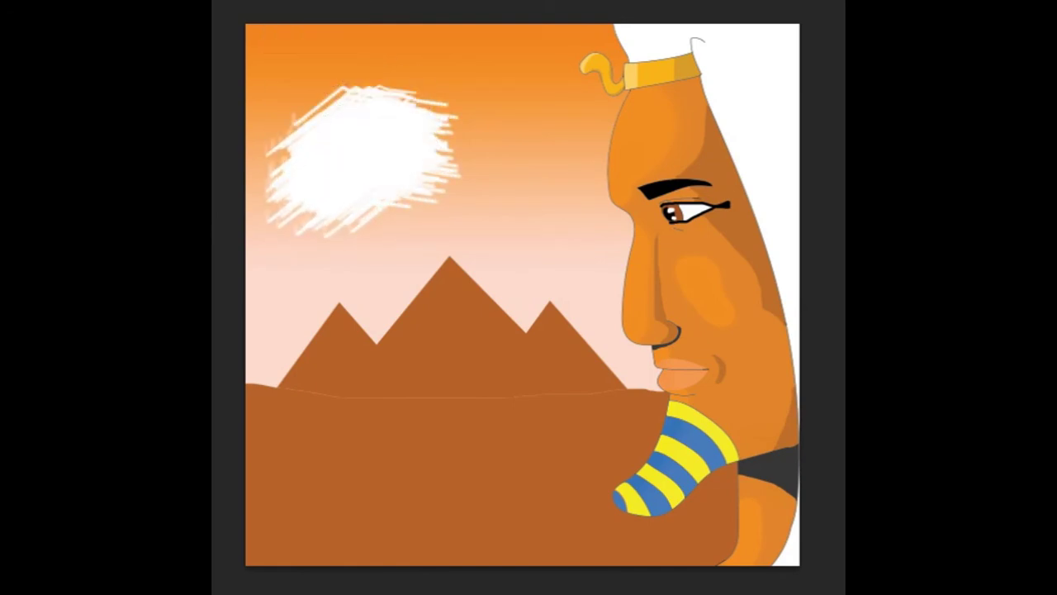
key("ctrl+alt+z")
key("ctrl+alt+z")
key("ctrl+alt+z")
right_click(353, 229)
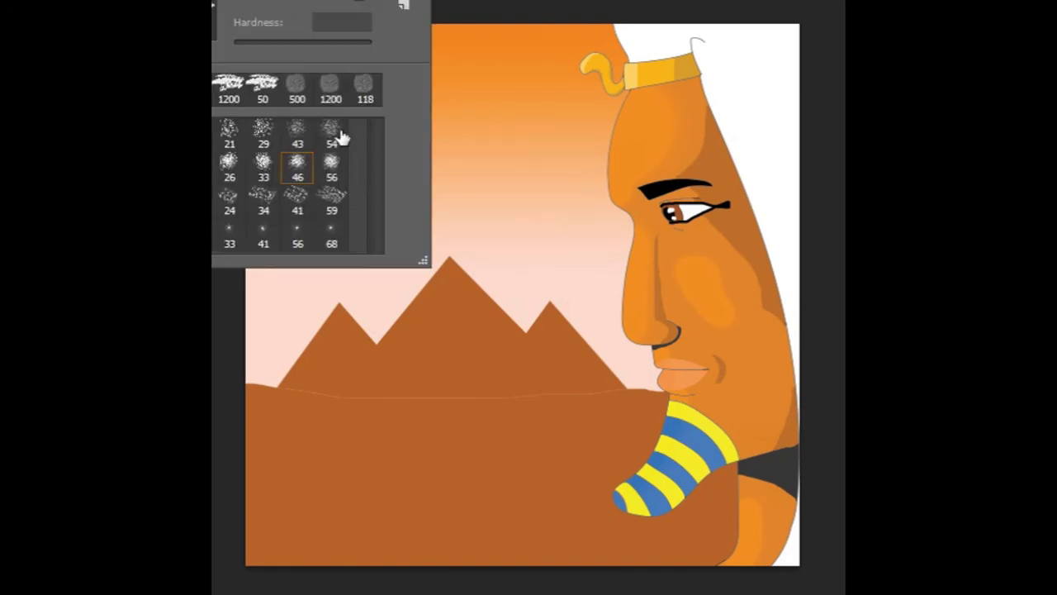
key("Return")
left_click_drag(354, 165, 448, 141)
key("ctrl+z")
Step: Load Round Brushes with Size and paint a cloud with the 300 soft round brush
left_click(403, 5)
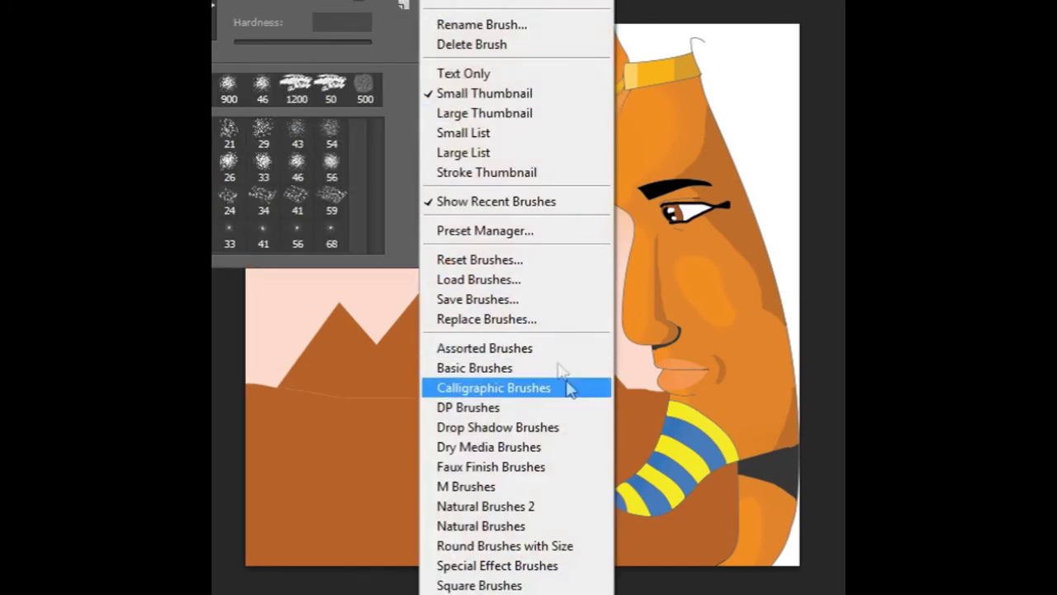
left_click(512, 545)
left_click(573, 187)
double_click(341, 194)
mouse_move(371, 140)
left_mouse_down()
mouse_move(426, 143)
mouse_move(495, 173)
mouse_move(352, 151)
mouse_move(379, 162)
mouse_move(484, 165)
left_mouse_up()
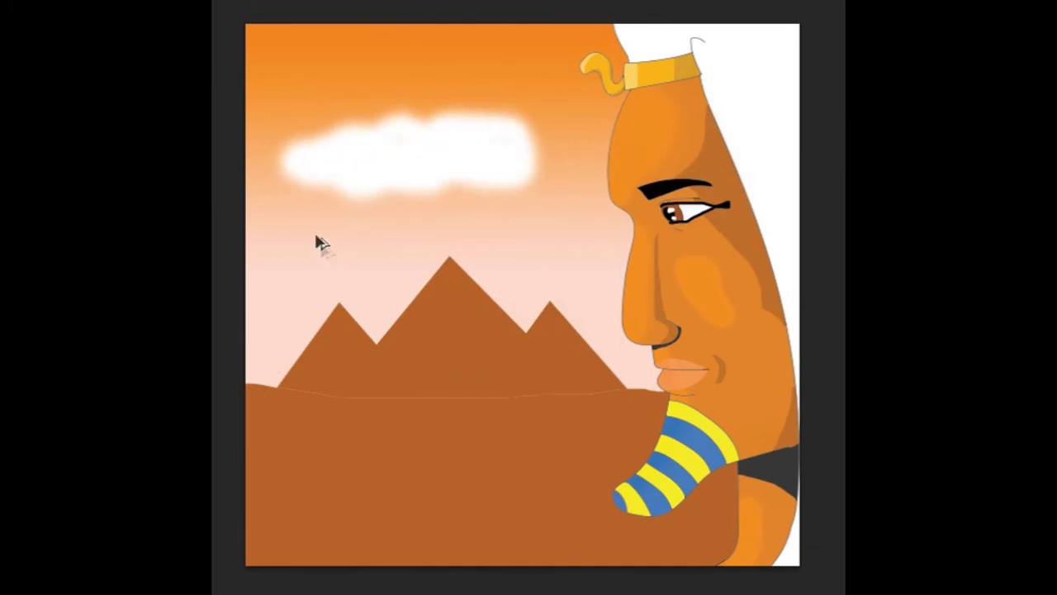
key("Delete")
Step: Repaint the cloud in a pale tone and test grey shading on it
mouse_move(312, 154)
left_mouse_down()
mouse_move(410, 113)
mouse_move(474, 174)
mouse_move(311, 160)
mouse_move(368, 170)
mouse_move(451, 161)
mouse_move(493, 140)
mouse_move(484, 163)
left_mouse_up()
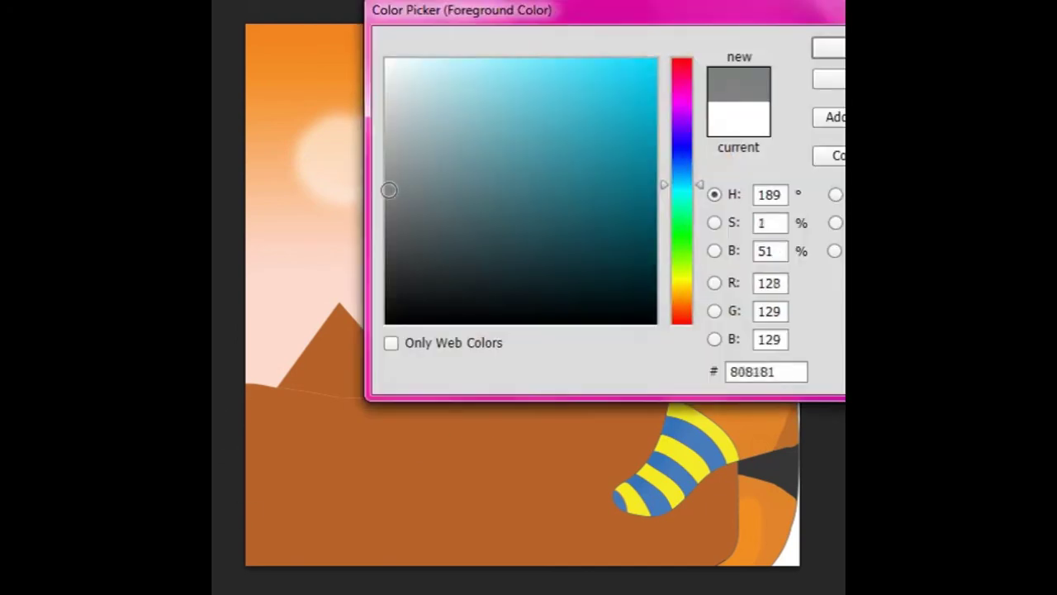
left_click_drag(387, 187, 387, 183)
key("Return")
left_click_drag(465, 172, 496, 169)
key("ctrl+z")
Step: Switch to light grey c4c4c4 and dab faint grey on the cloud's lower right
left_click(386, 122)
left_click(387, 119)
key("Return")
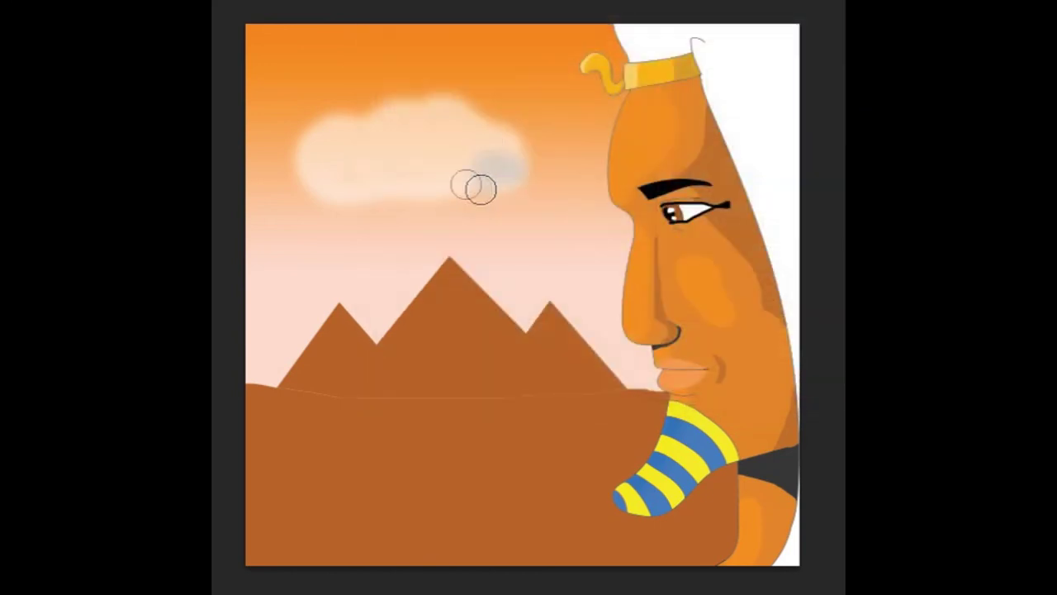
key("ctrl+z")
left_click_drag(512, 173, 302, 186)
key("ctrl+z")
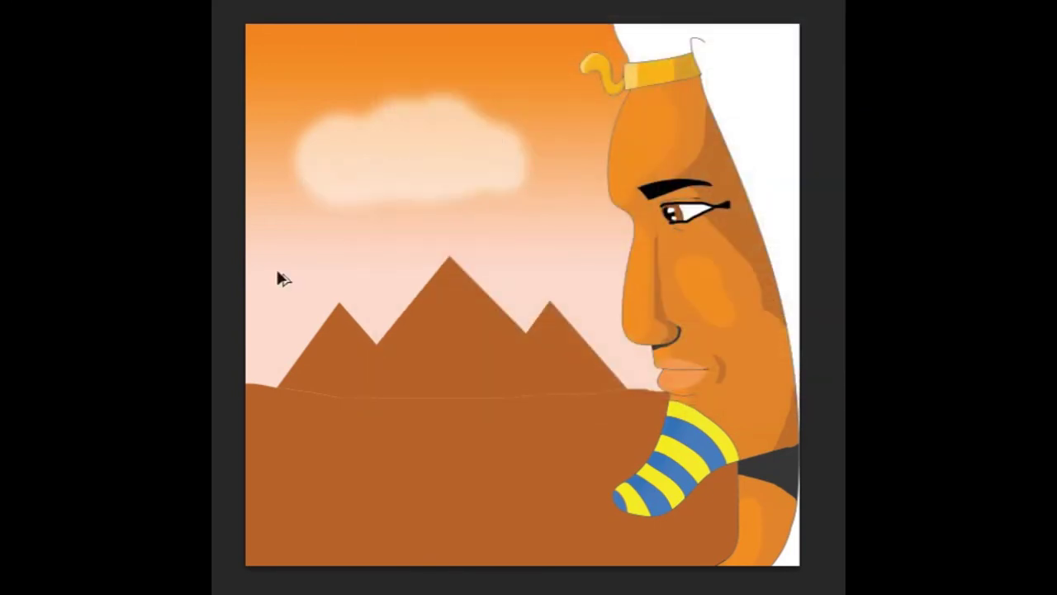
left_click_drag(471, 178, 484, 170)
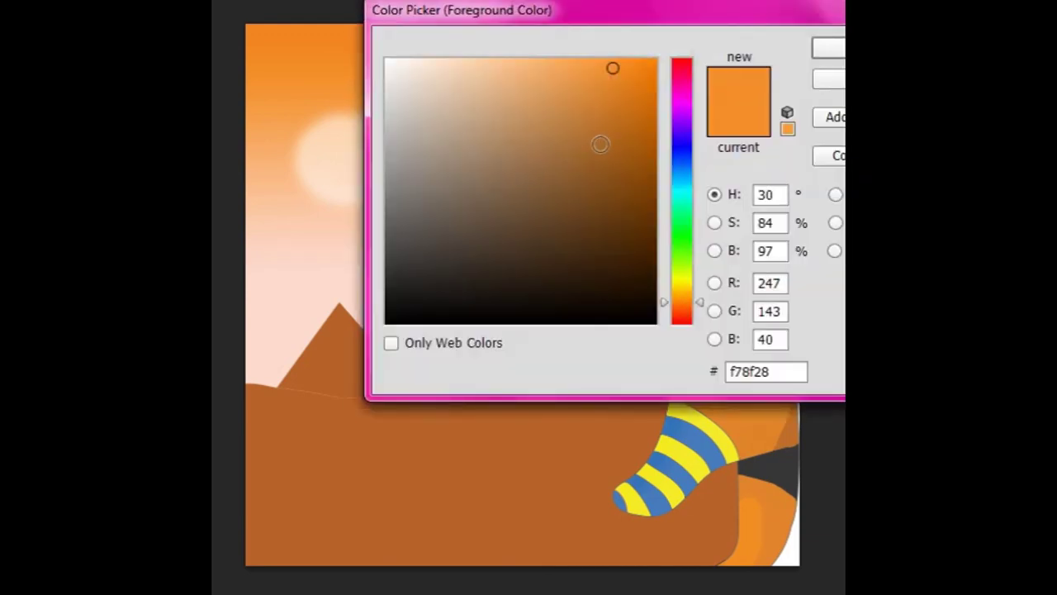
Step: Set the foreground to darker brown af7e4e and shade the cloud's underside
left_click(607, 141)
left_click(522, 113)
left_click(530, 74)
left_click(532, 103)
left_click(538, 140)
key("Return")
mouse_move(508, 180)
left_mouse_down()
mouse_move(327, 193)
mouse_move(490, 166)
mouse_move(432, 189)
mouse_move(358, 189)
mouse_move(444, 171)
left_mouse_up()
key("ctrl+z")
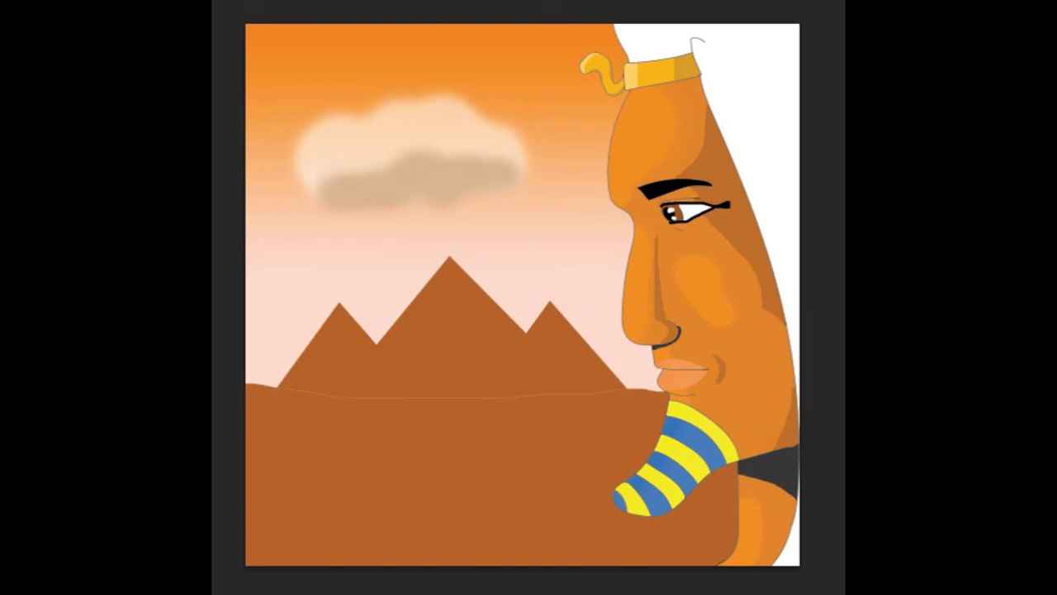
right_click(535, 211)
key("Escape")
scroll(495, 326, "up", 1)
Step: Draw dark brown #85471e edge lines from the pyramid peaks down to the ground
scroll(550, 338, "up", 1)
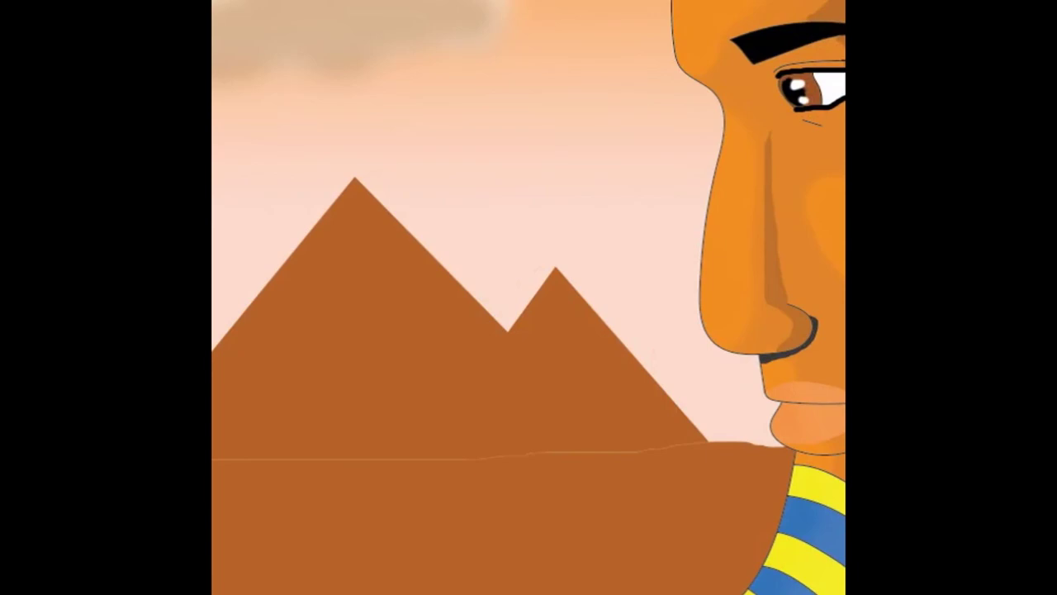
left_click(258, 530)
left_click(596, 186)
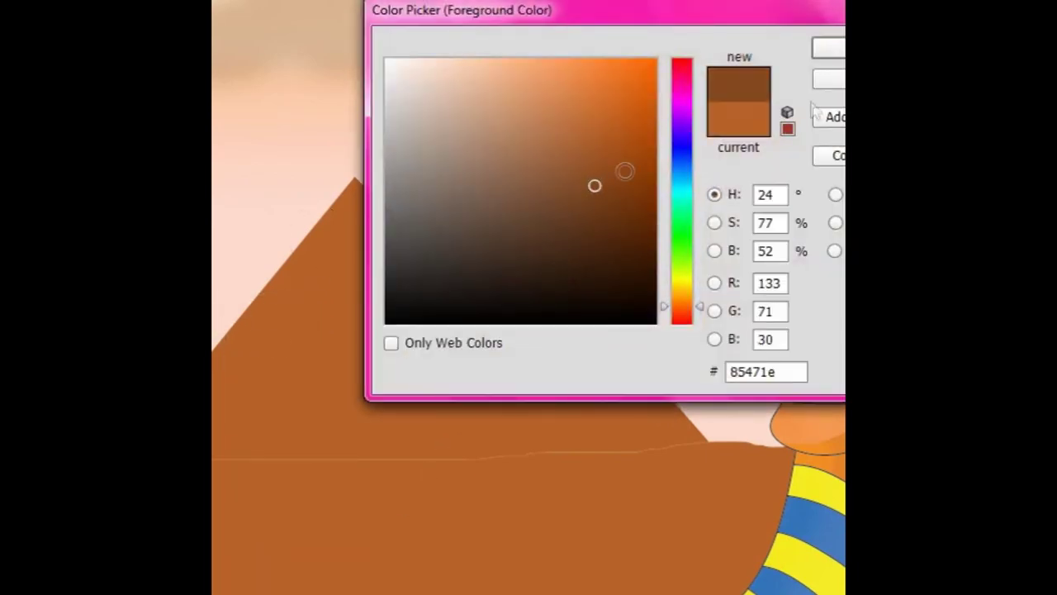
left_click_drag(556, 266, 617, 452)
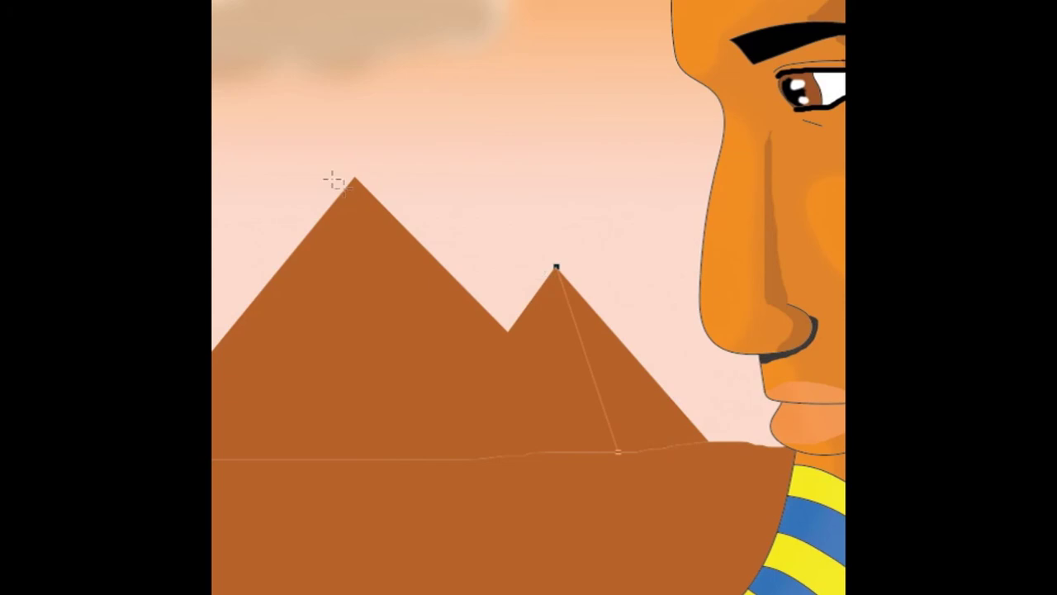
mouse_move(508, 330)
left_mouse_down()
mouse_move(650, 457)
mouse_move(640, 454)
left_mouse_up()
left_click_drag(351, 182, 453, 459)
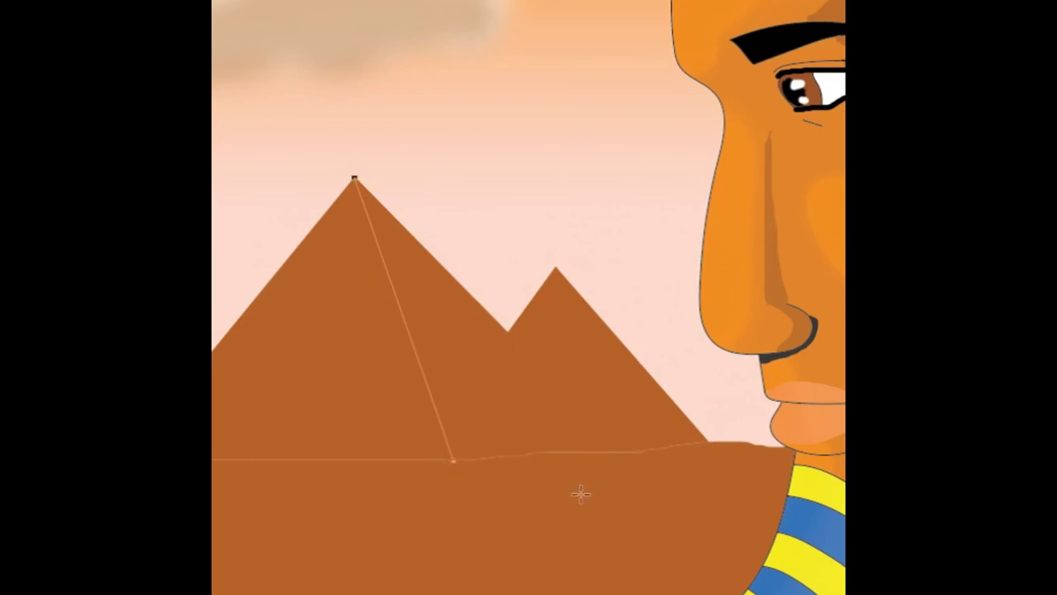
scroll(495, 354, "left", 5)
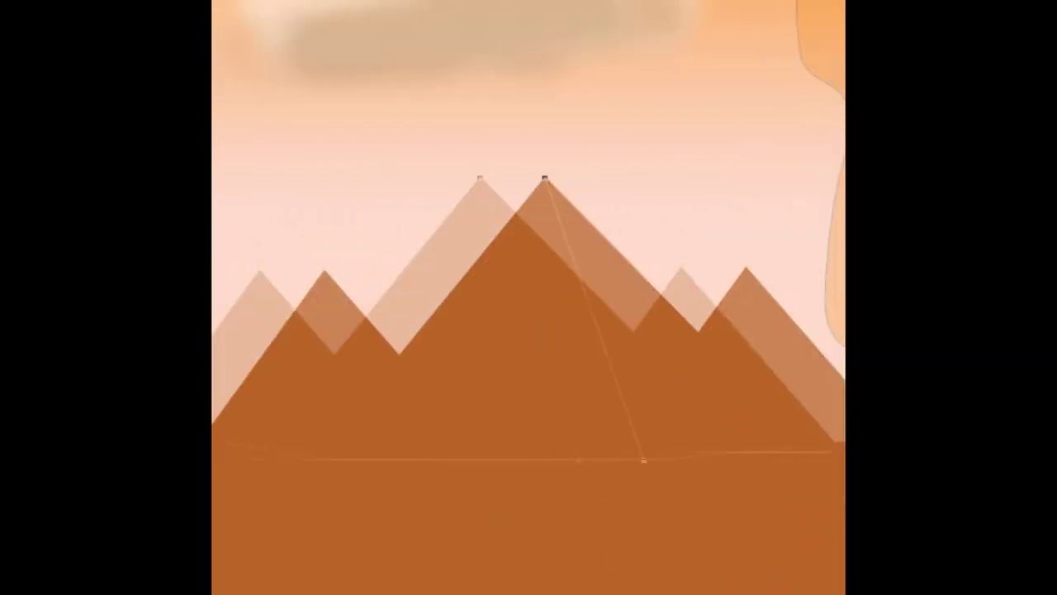
left_click_drag(504, 353, 589, 459)
left_click_drag(429, 271, 468, 460)
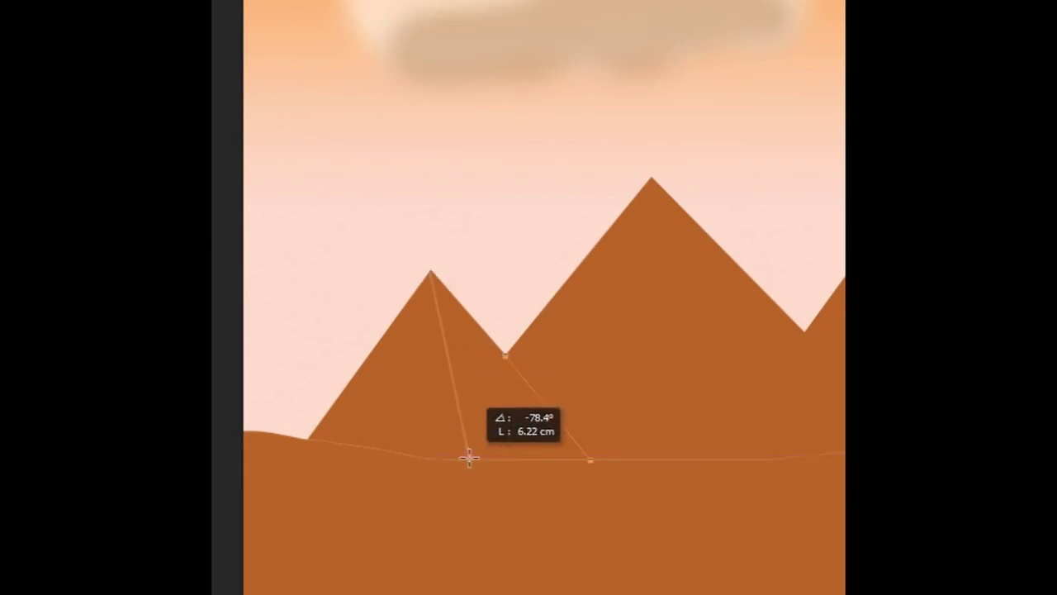
Step: Rasterize the pyramid shape, merge the pyramid layers, and fill the gaps with brown
left_click(272, 286)
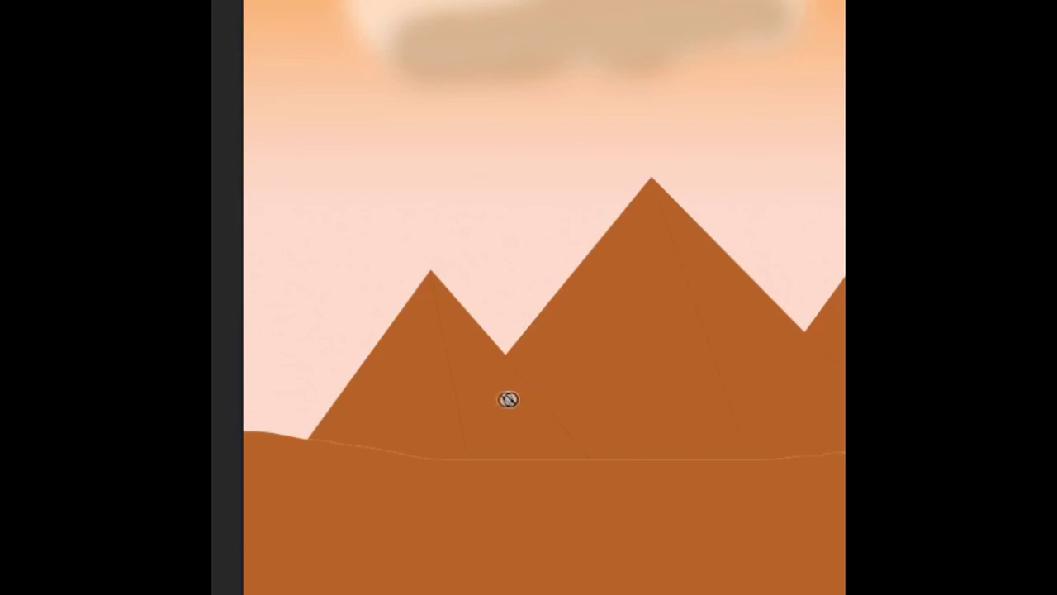
left_click(500, 376)
left_click(611, 192)
right_click(772, 6)
left_click(789, 418)
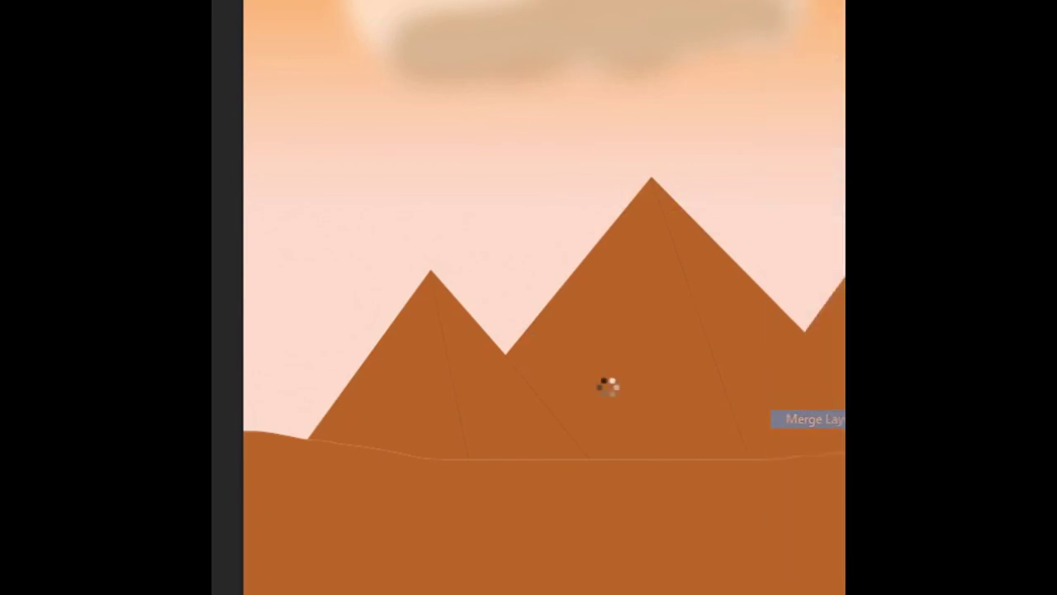
left_click(504, 392)
left_click(616, 443)
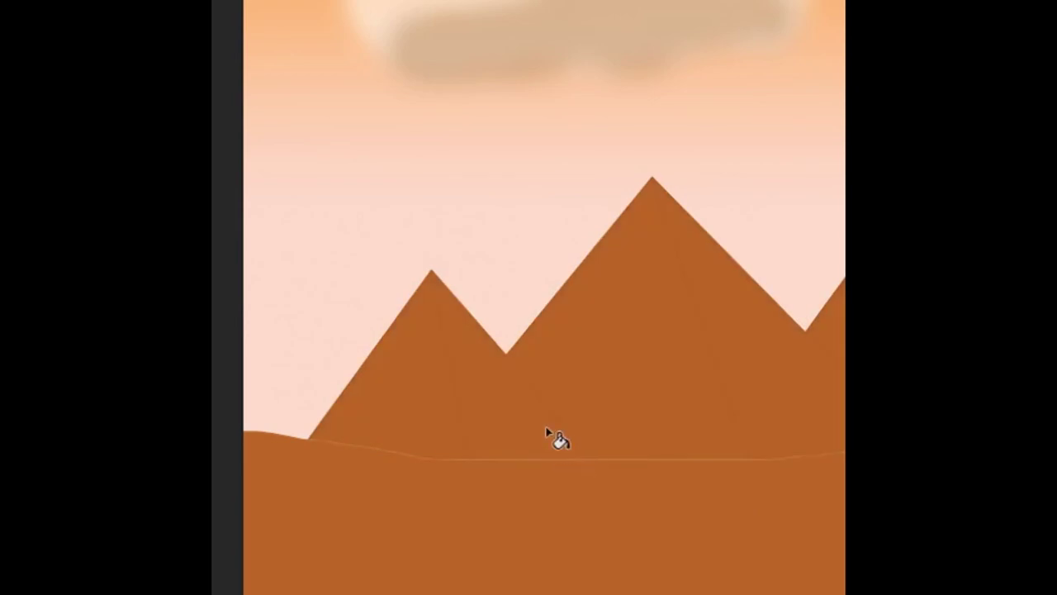
left_click(510, 437)
left_click(510, 439)
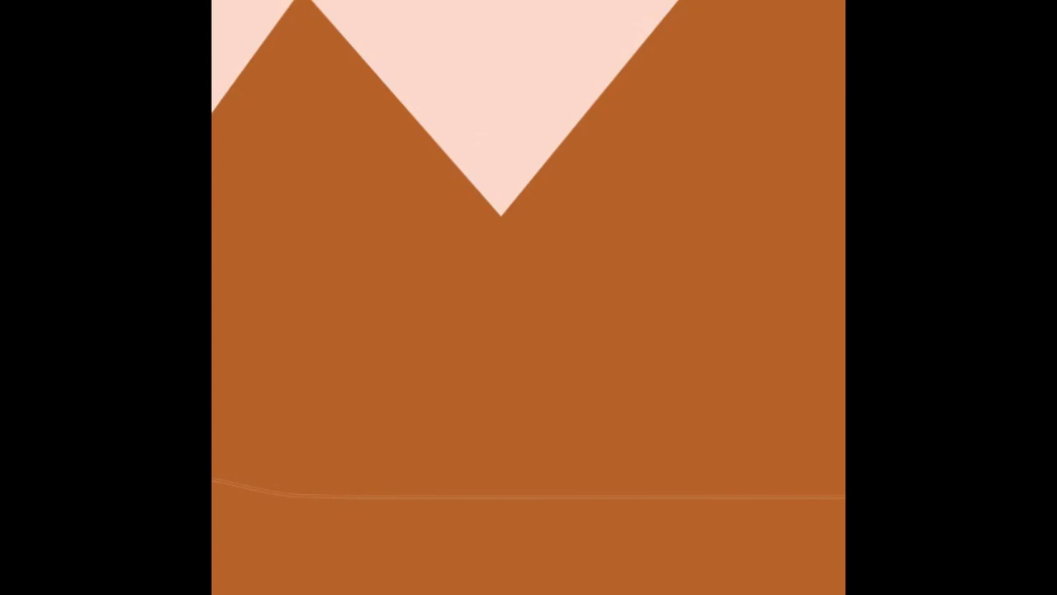
Step: Rasterize the pyramids for the brush, paint trial shading strokes, then undo them
left_click(236, 359)
left_click(519, 189)
left_click(585, 190)
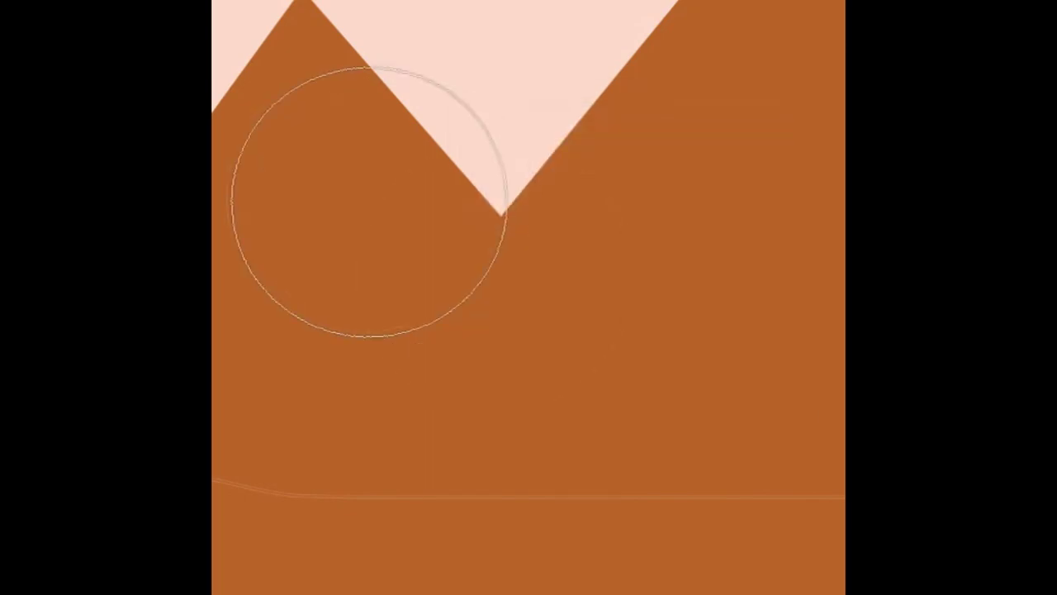
key("[")
key("[")
key("[")
key("[")
key("[")
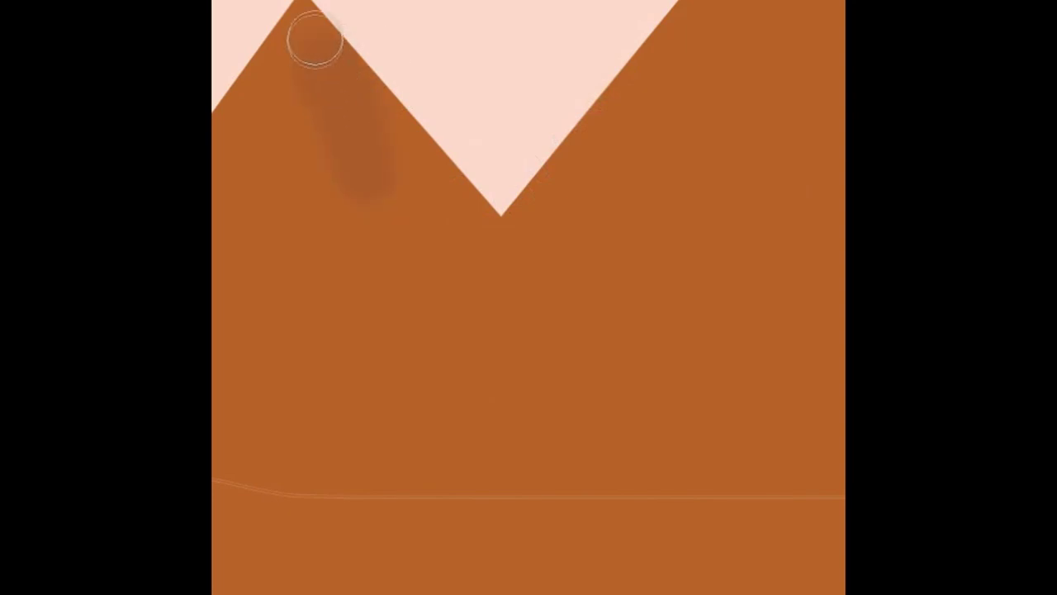
left_click_drag(300, 11, 396, 366)
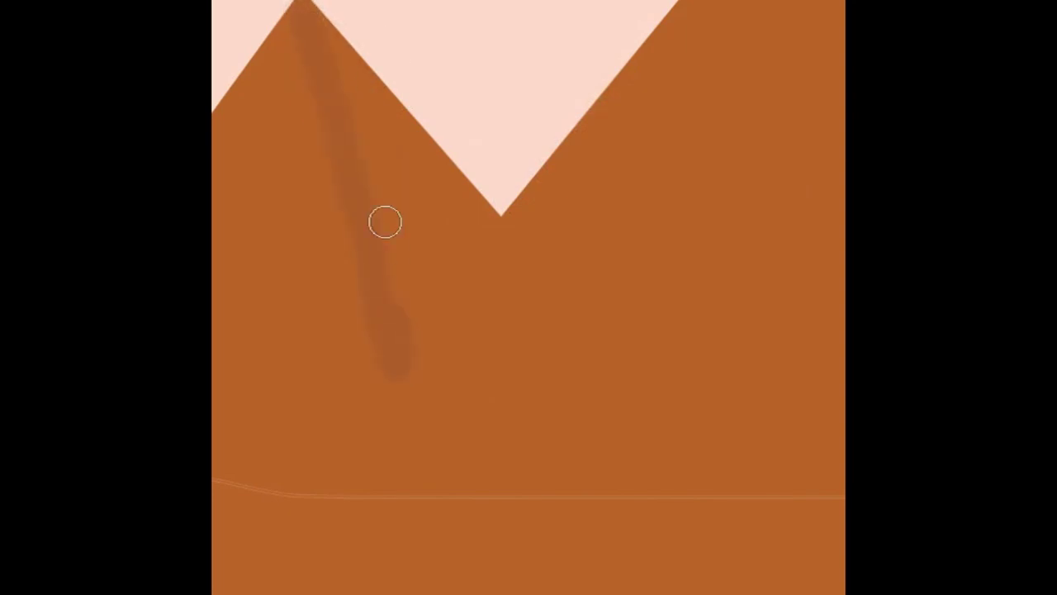
left_click_drag(396, 165, 421, 183)
left_click_drag(486, 225, 652, 483)
left_click_drag(612, 487, 338, 73)
key("ctrl+z")
key("ctrl+z")
key("ctrl+z")
key("ctrl+z")
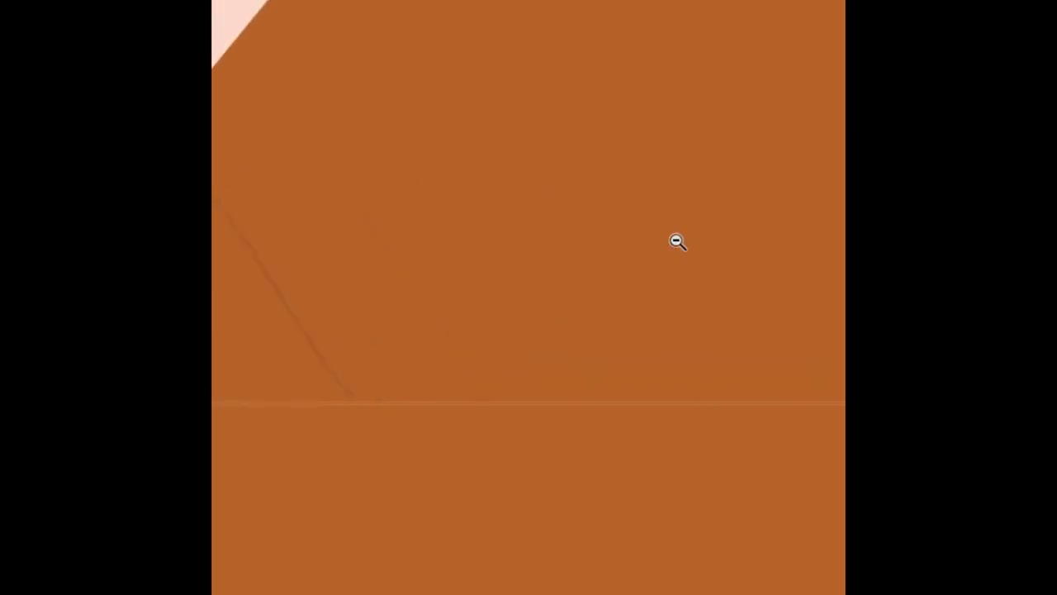
Step: Zoom around the pyramids, then fit the whole artwork on screen
left_click(681, 198, "alt")
left_click(719, 79)
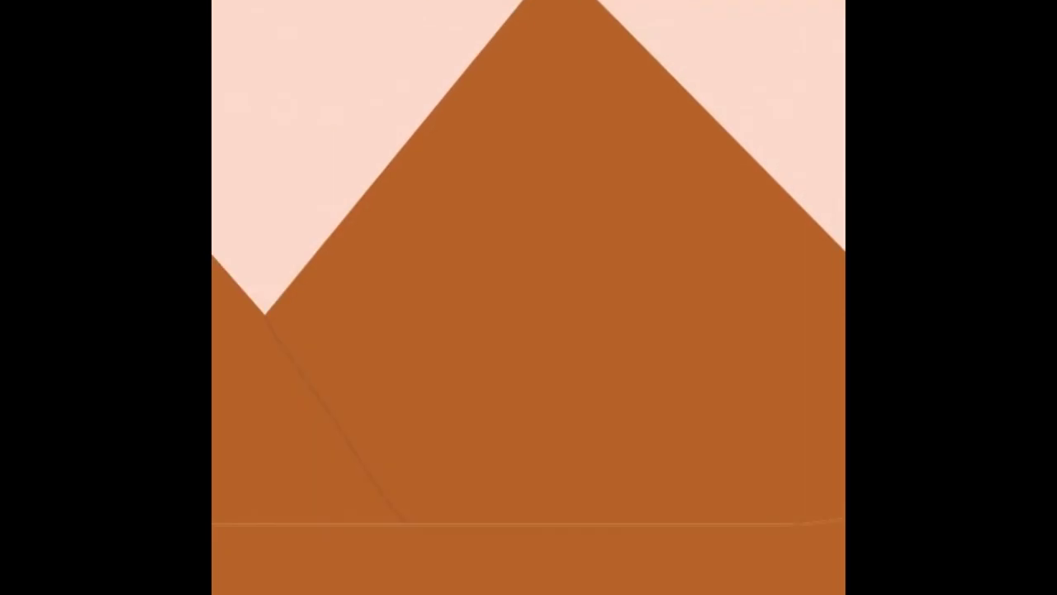
scroll(254, 289, "down", 5)
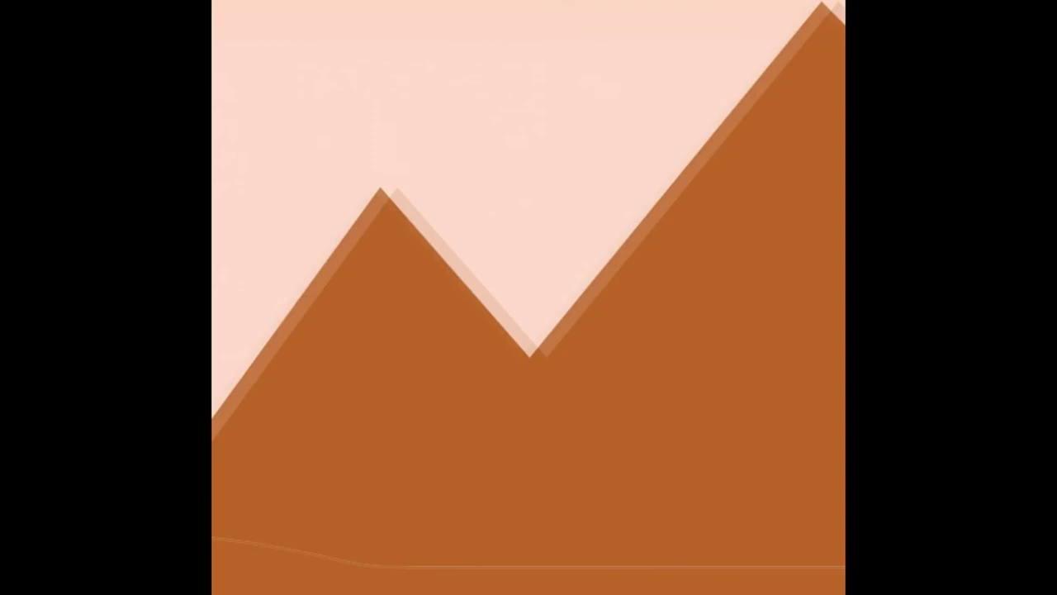
right_click(344, 432)
left_click(382, 426)
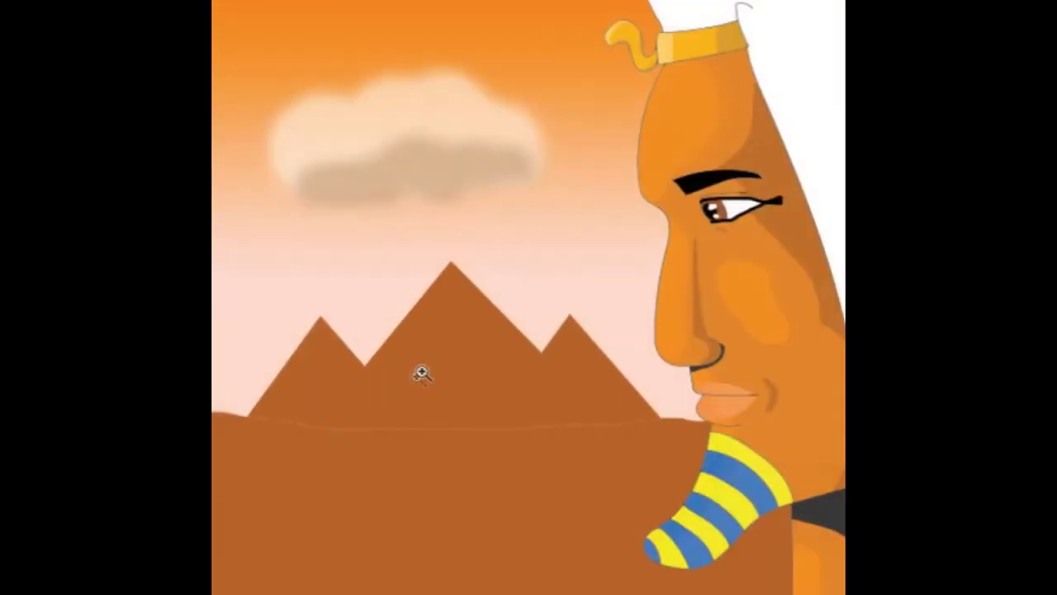
Step: Switch to the Burn Tool from the toning tools group
right_click(208, 324)
left_click(221, 344)
right_click(208, 354)
left_click(226, 371)
Step: Try a textured Natural Brushes brush on the lower pyramids, then undo the stroke
right_click(240, 24)
left_click(418, 15)
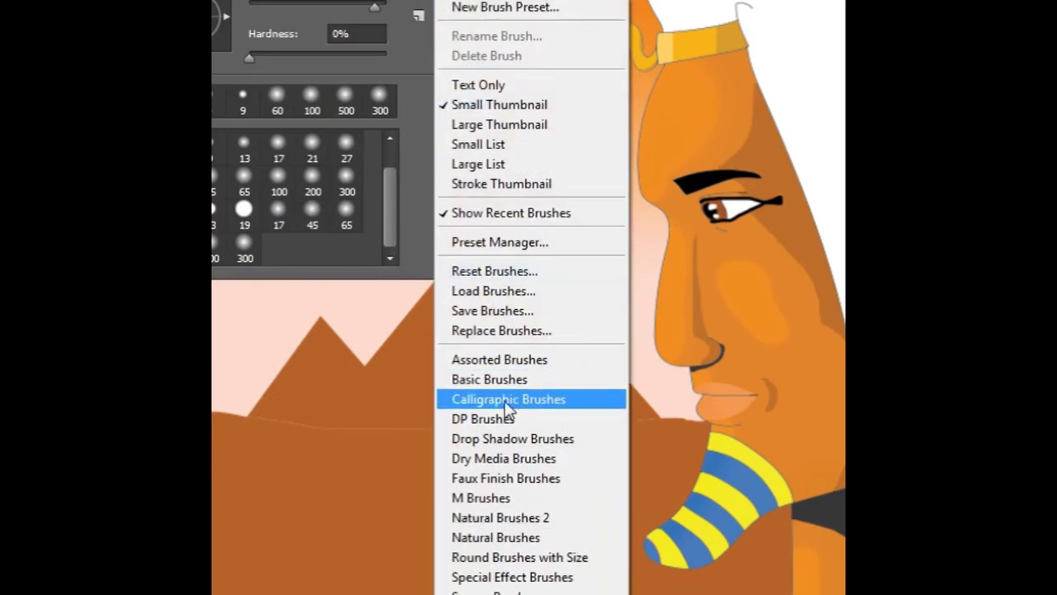
left_click(496, 536)
left_click(607, 204)
left_click(367, 423)
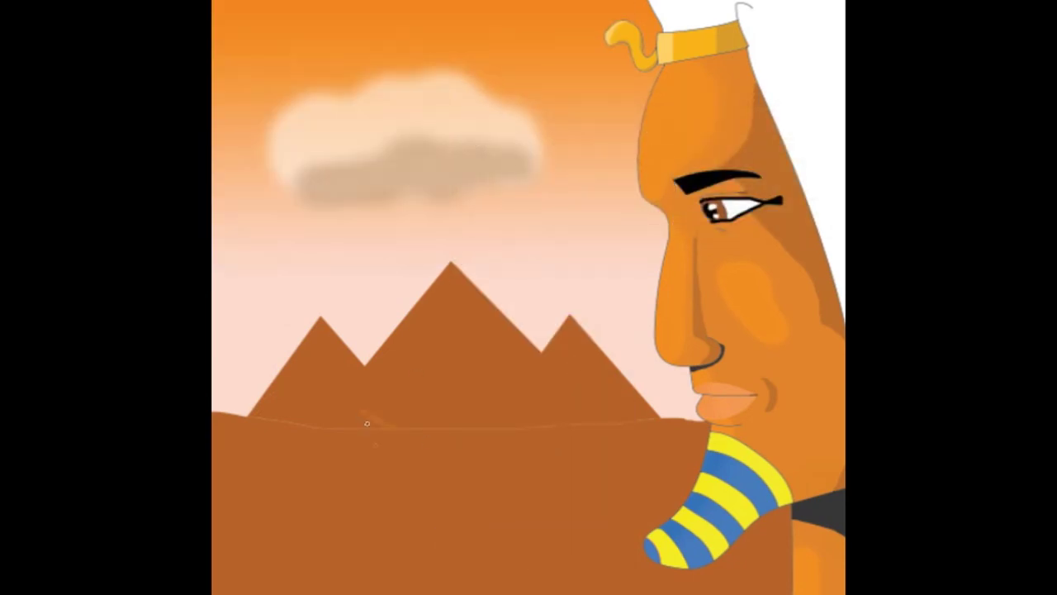
left_click(429, 445)
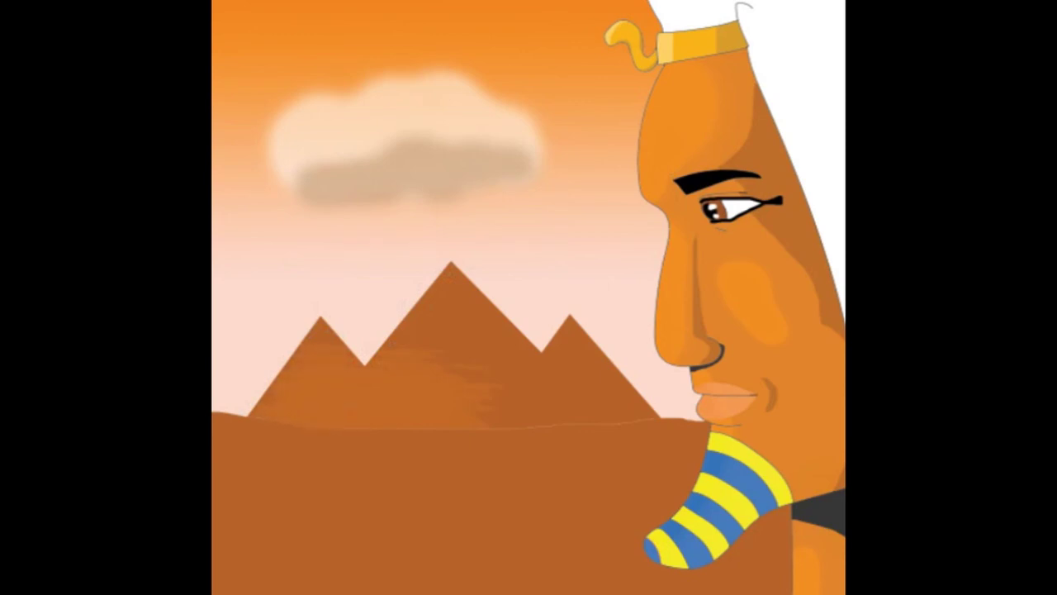
key("ctrl+z")
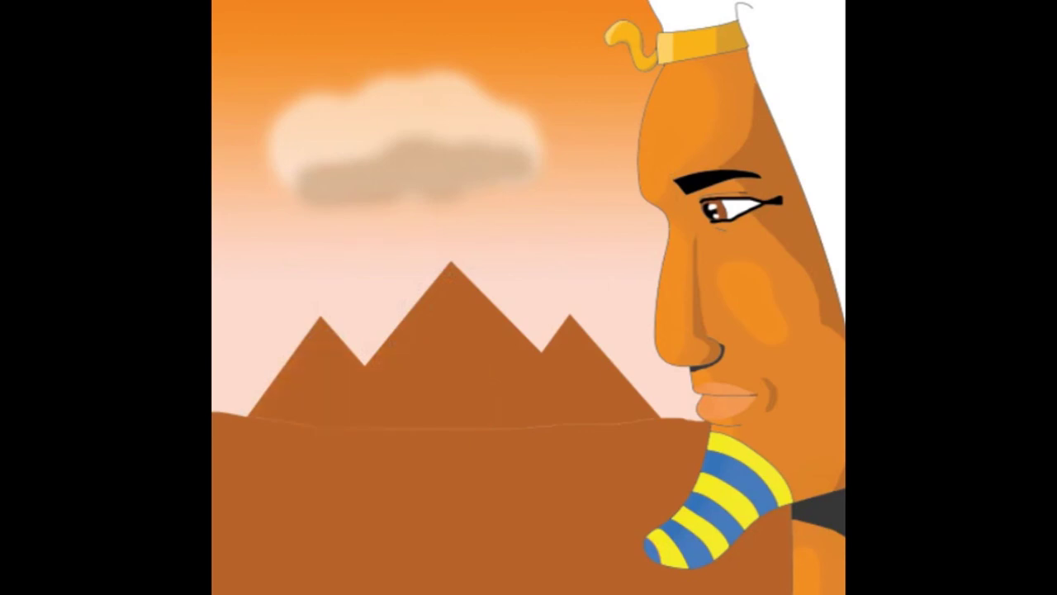
Step: Load the Calligraphic Brushes set and choose a calligraphic brush
right_click(463, 250)
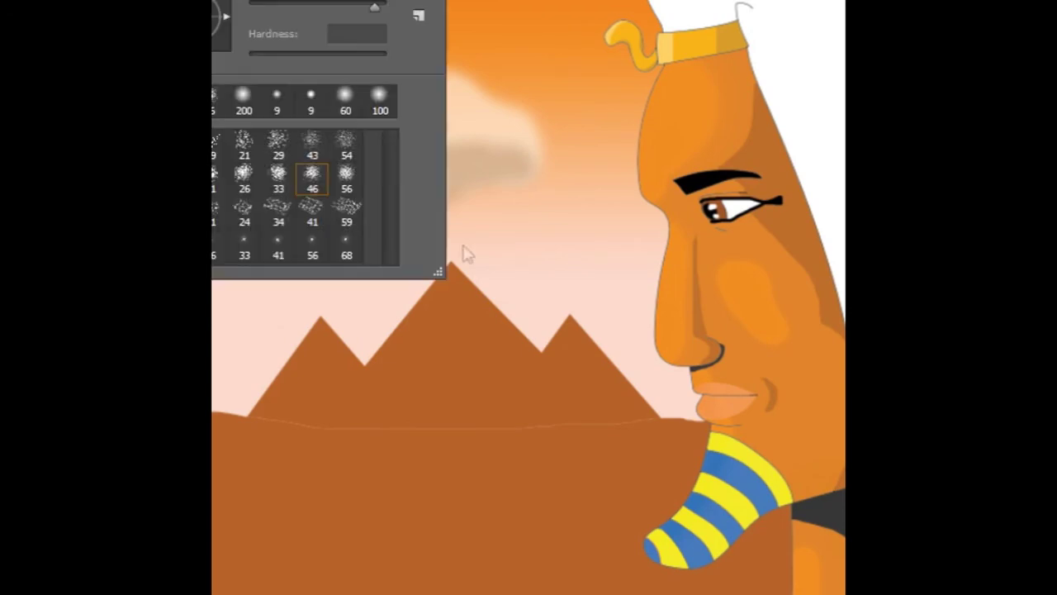
left_click(419, 15)
left_click(502, 399)
left_click(612, 206)
left_click(330, 207)
left_click(312, 396)
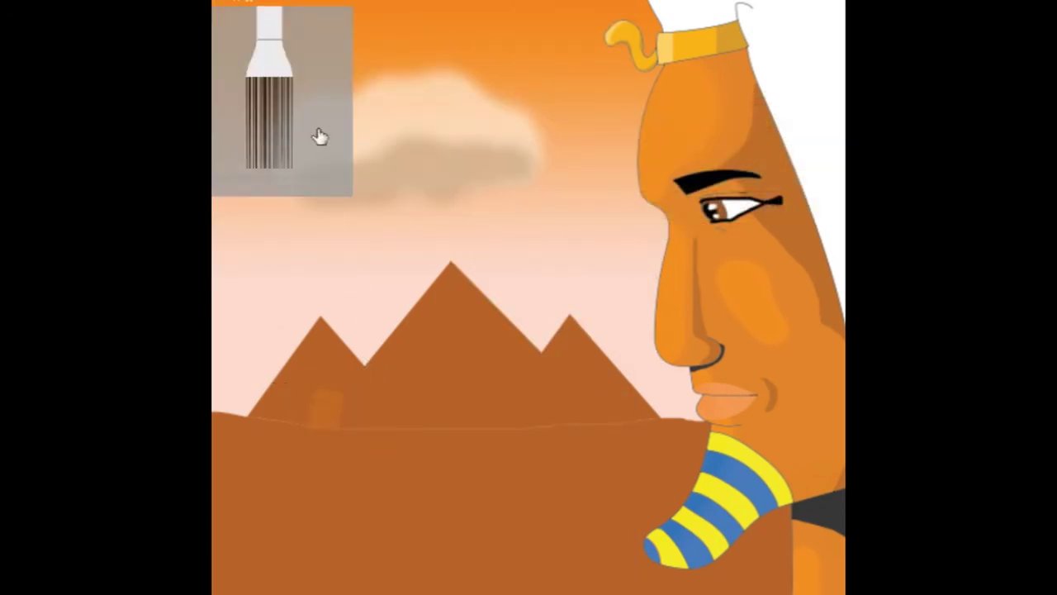
Step: Load Basic Brushes and paint a soft round stroke along the pyramid bases
right_click(371, 116)
left_click(419, 15)
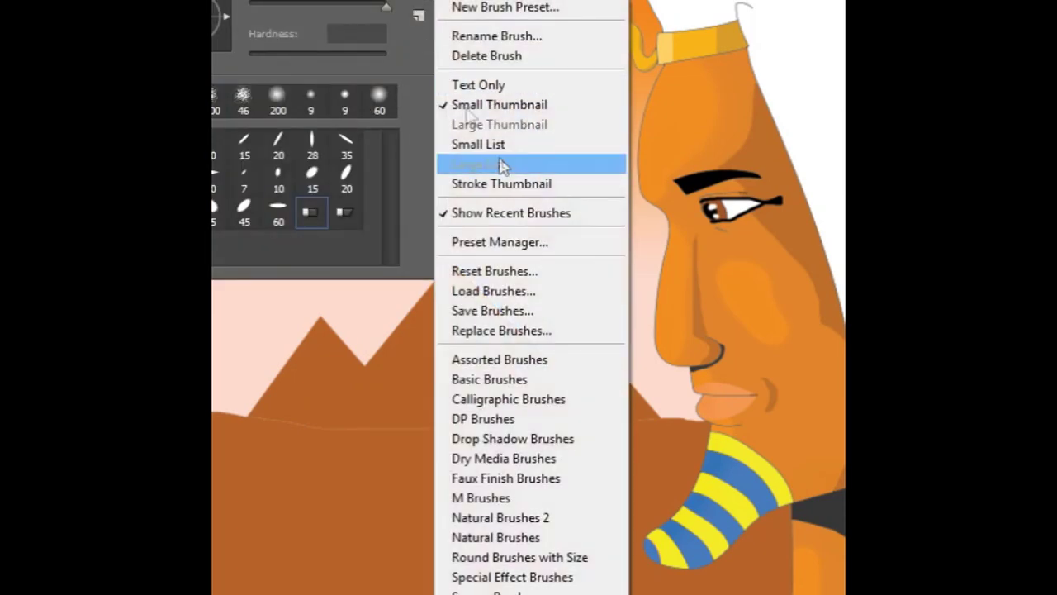
left_click(503, 378)
key("Return")
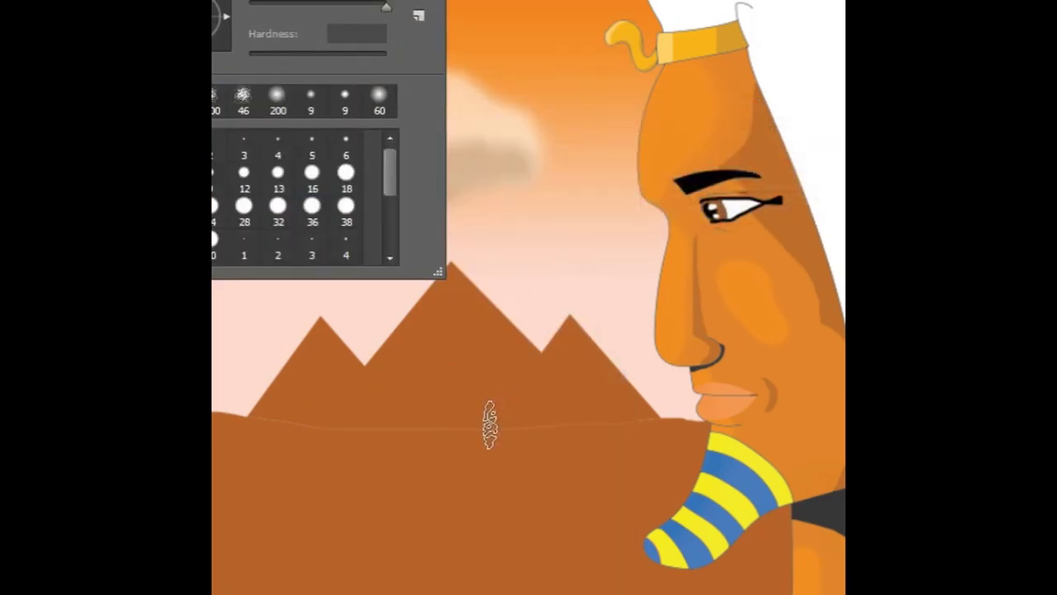
double_click(323, 223)
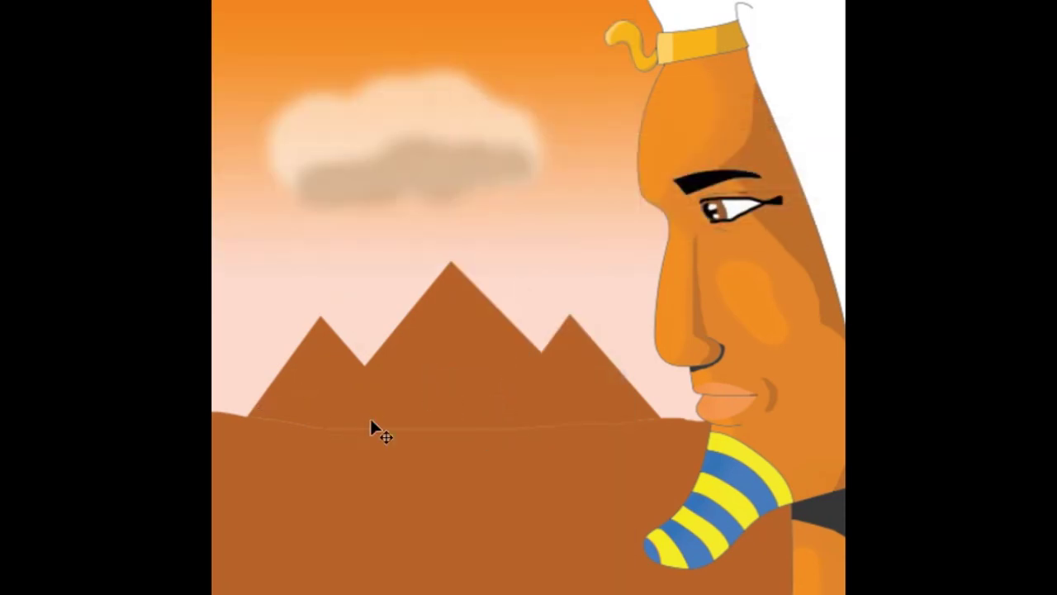
left_click_drag(294, 449, 643, 429)
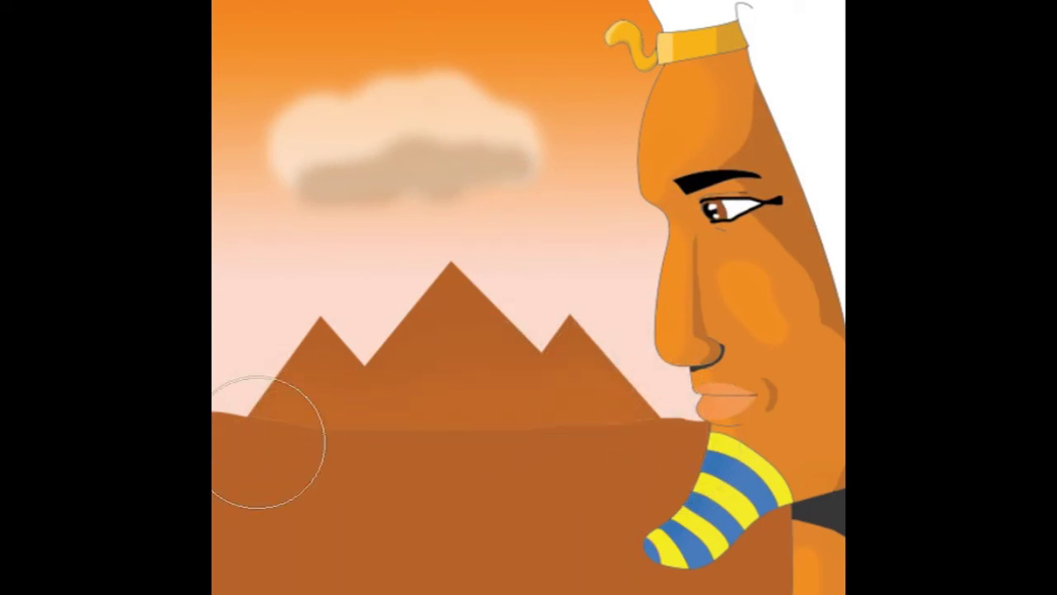
Step: Make the brush smaller and reselect the Burn Tool
key("bracketleft")
key("bracketleft")
key("bracketleft")
key("bracketleft")
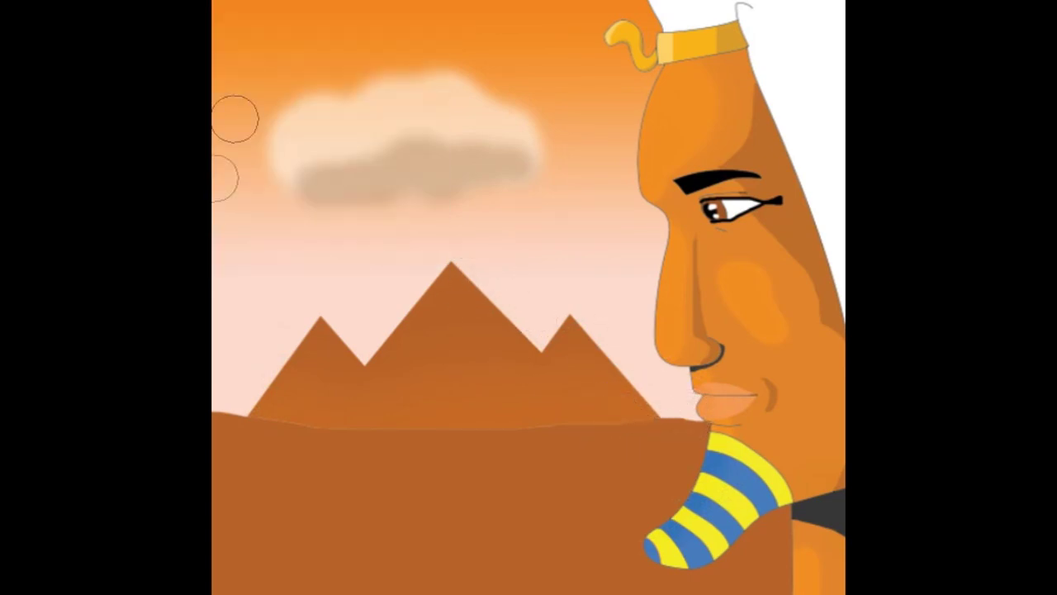
right_click(199, 363)
left_click(223, 370)
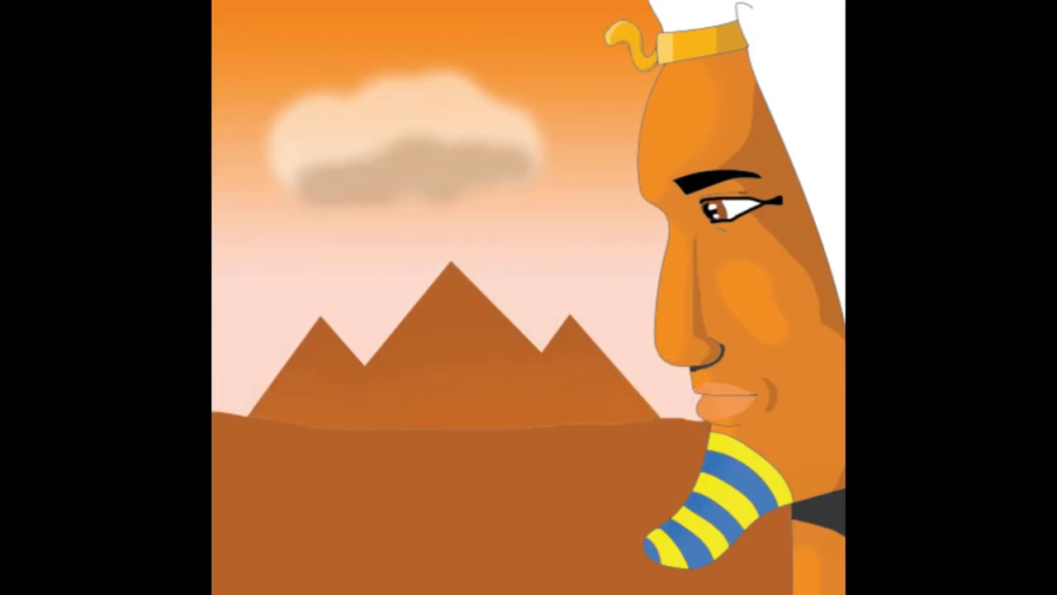